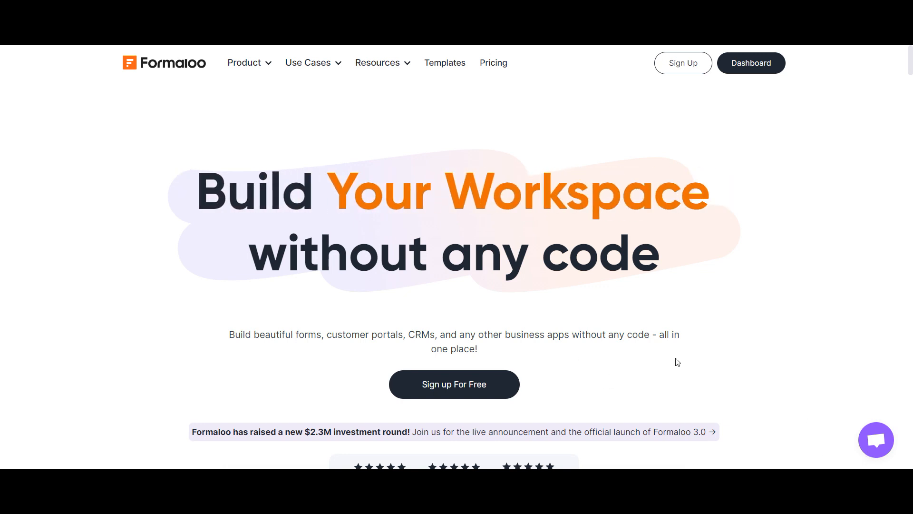
Look through the Formaloo homepage, including its product list, trusted businesses and building blocks sections
mouse_move(247, 69)
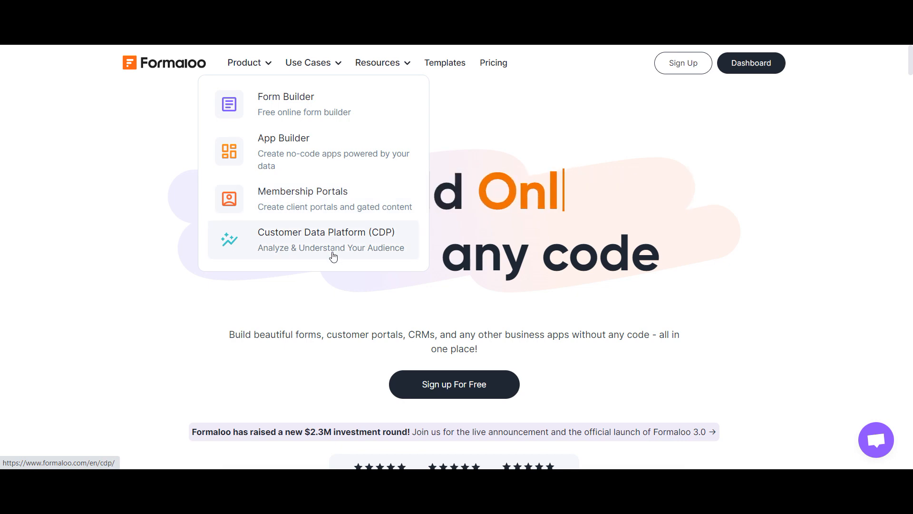
scroll(691, 254, "down", 10)
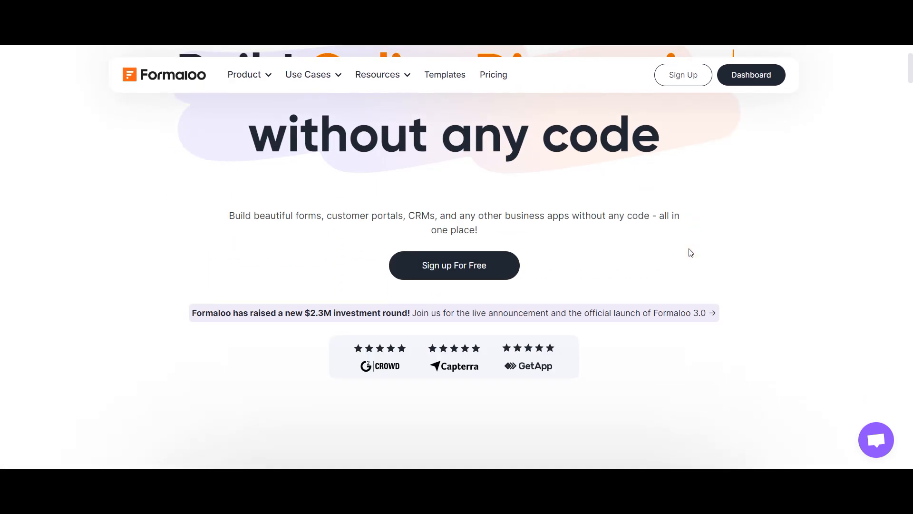
scroll(691, 253, "down", 10)
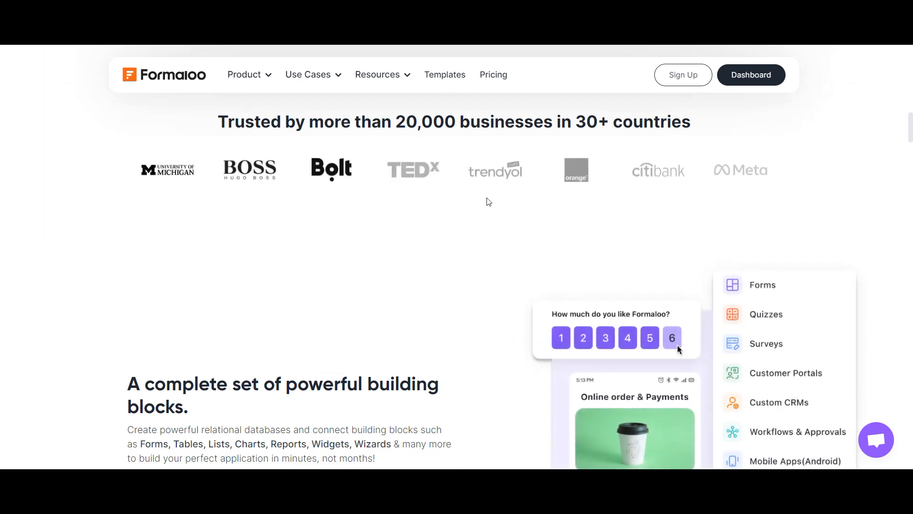
scroll(319, 249, "down", 2)
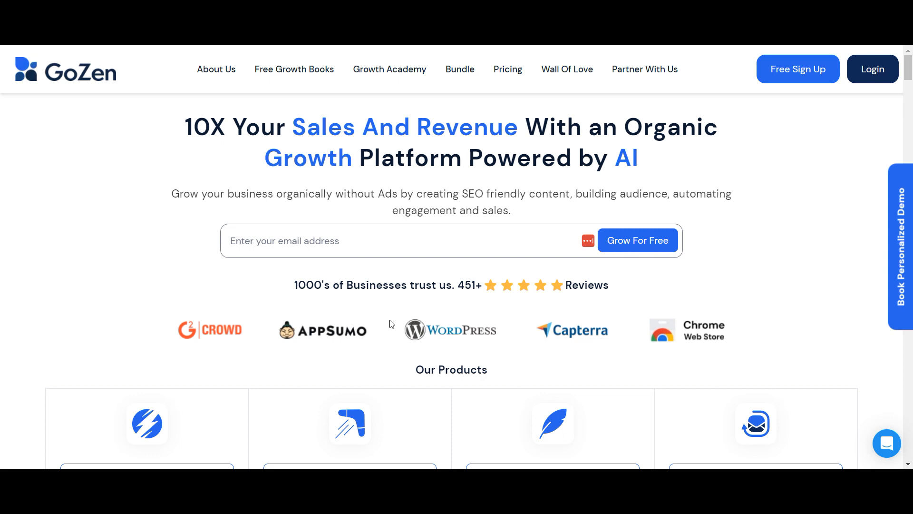
Switch to the GoZen website and examine its products, customer reviews and customer impact section
scroll(218, 279, "down", 3)
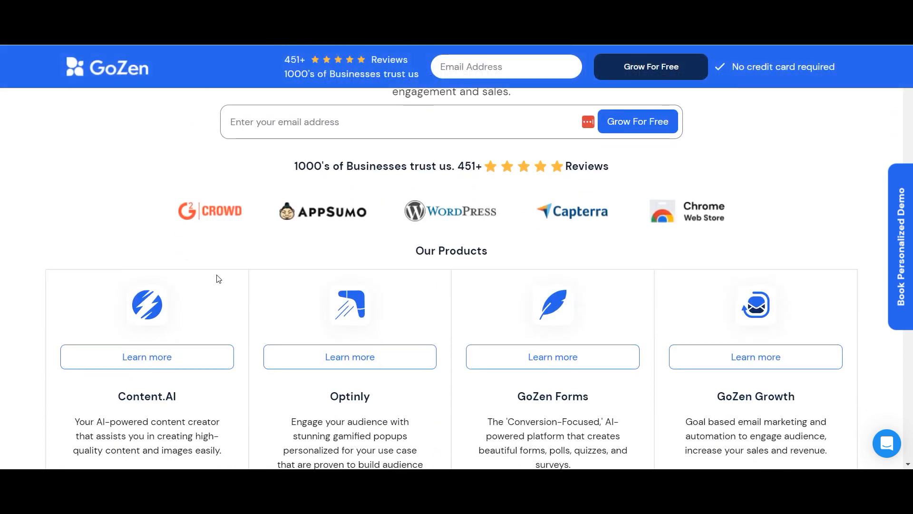
scroll(218, 278, "up", 3)
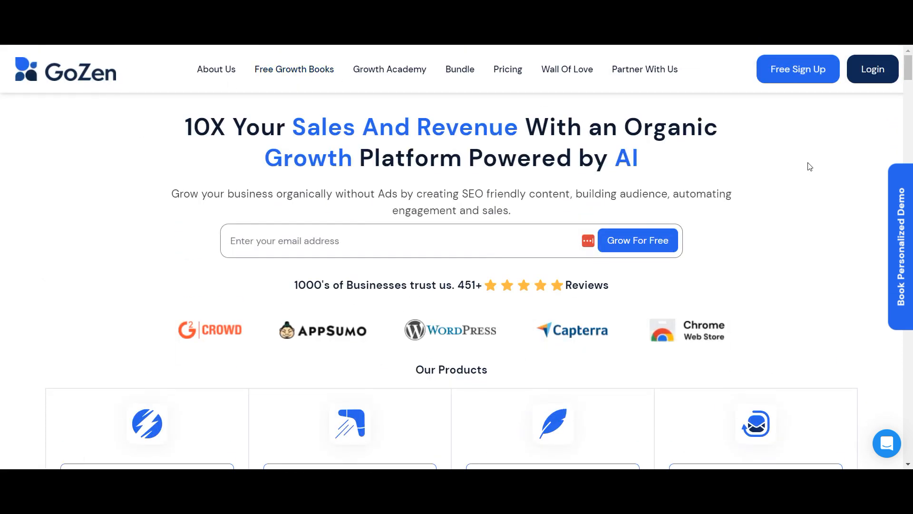
scroll(762, 367, "down", 3)
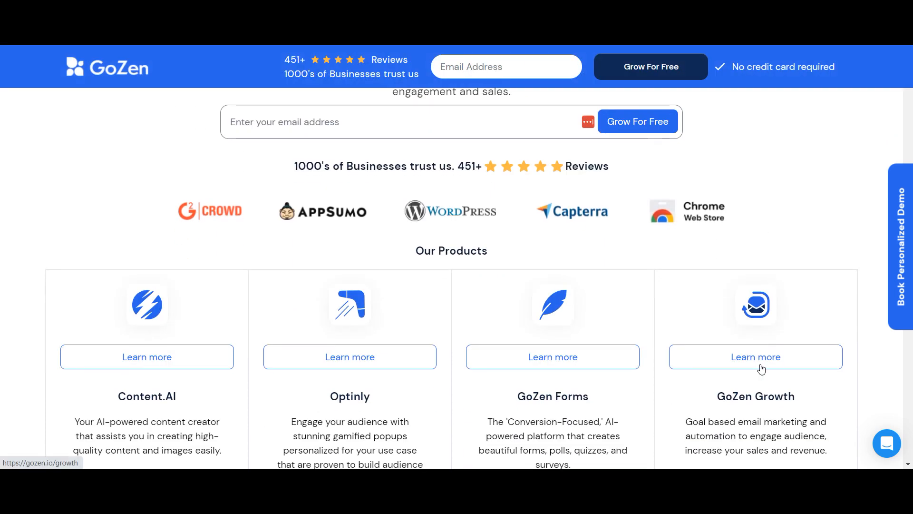
scroll(752, 358, "down", 3)
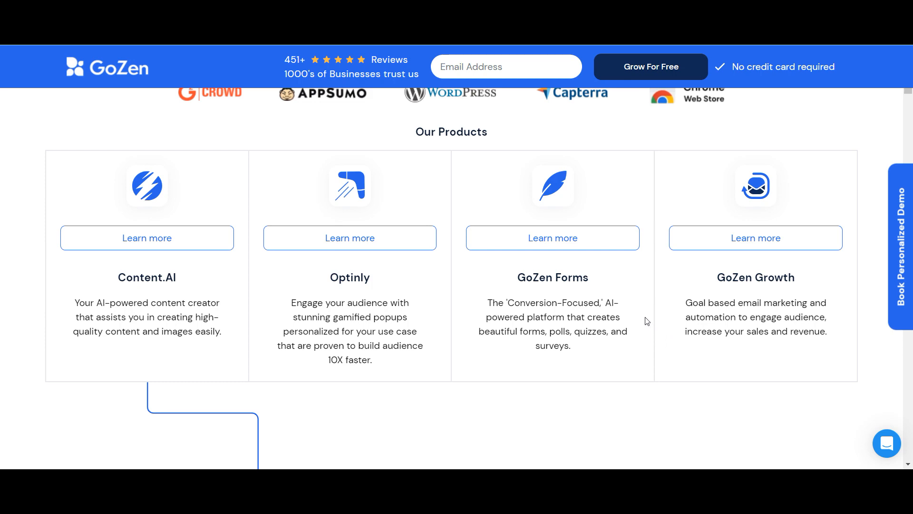
scroll(633, 338, "down", 10)
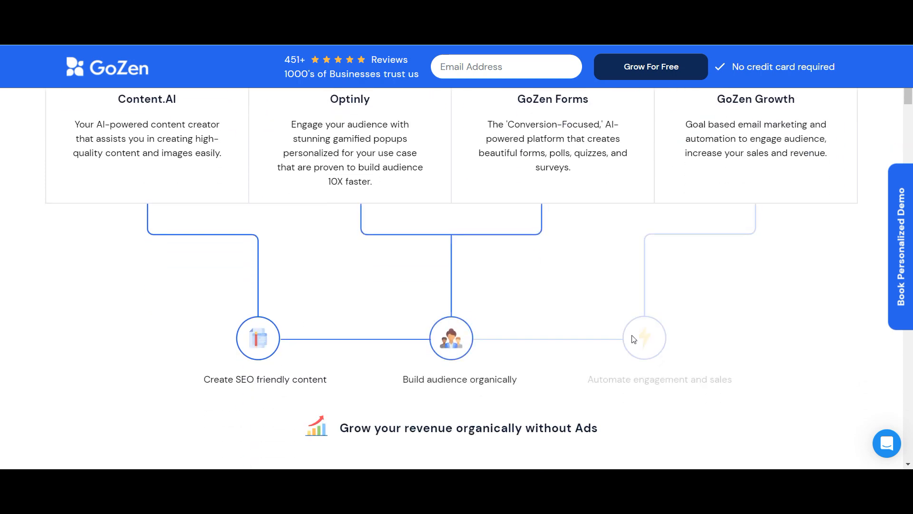
scroll(634, 339, "down", 2)
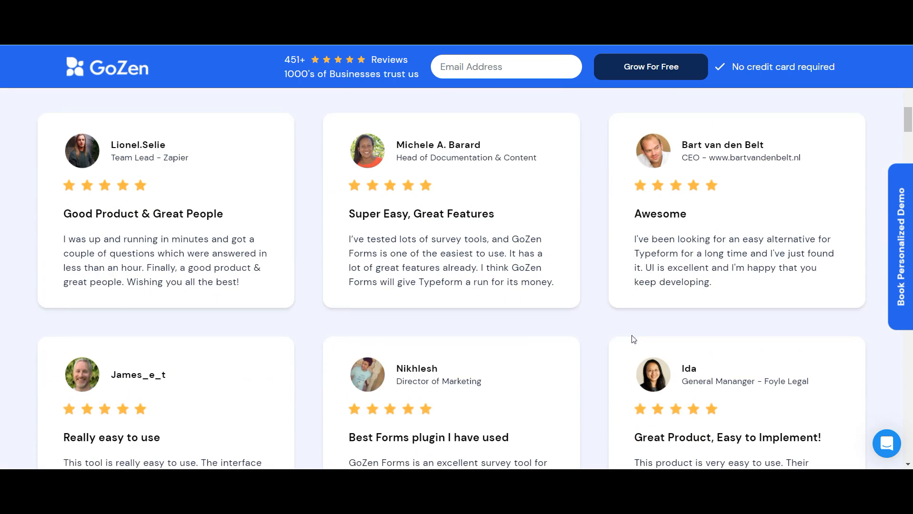
scroll(634, 339, "down", 20)
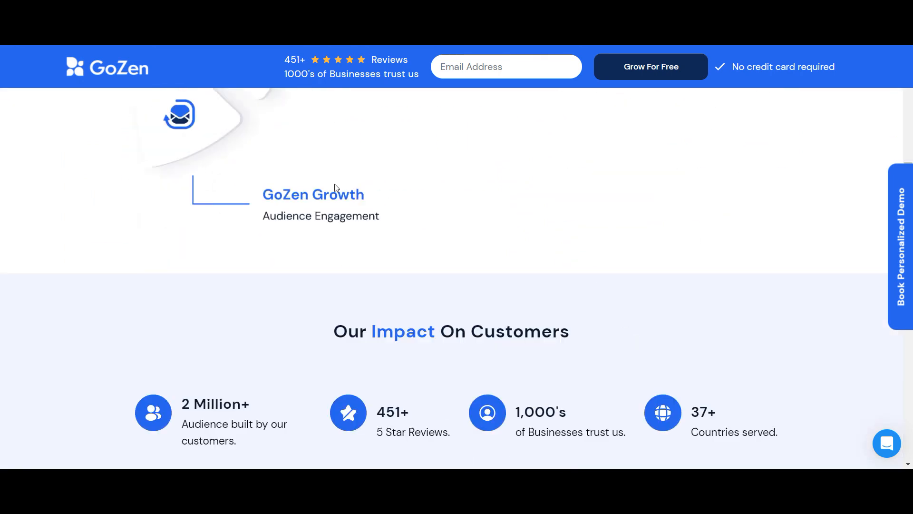
scroll(466, 233, "up", 1)
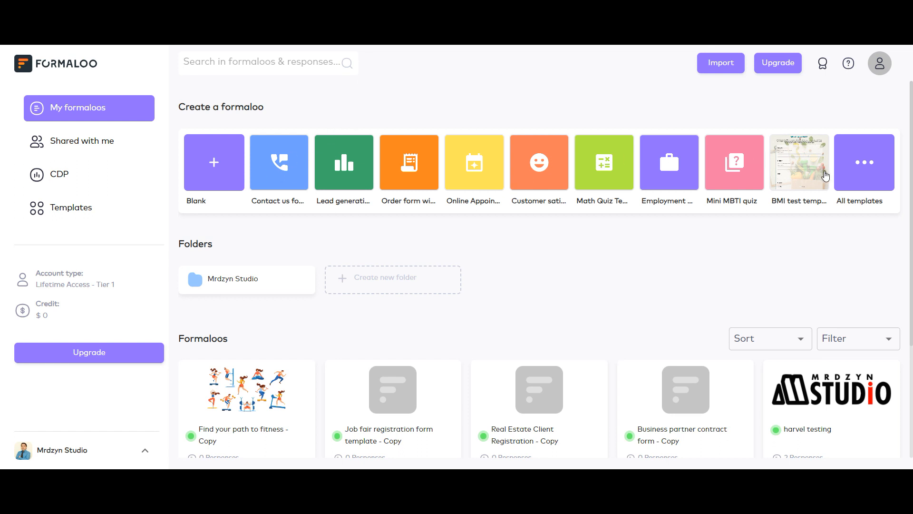
Look over the existing forms on the Formaloo dashboard and expand the private workspaces in GoZen Forms
scroll(668, 312, "down", 3)
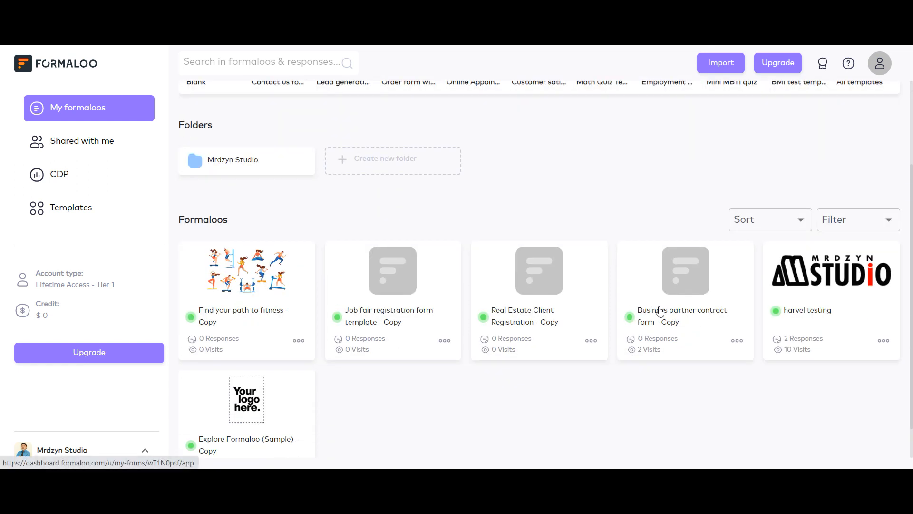
scroll(660, 312, "up", 3)
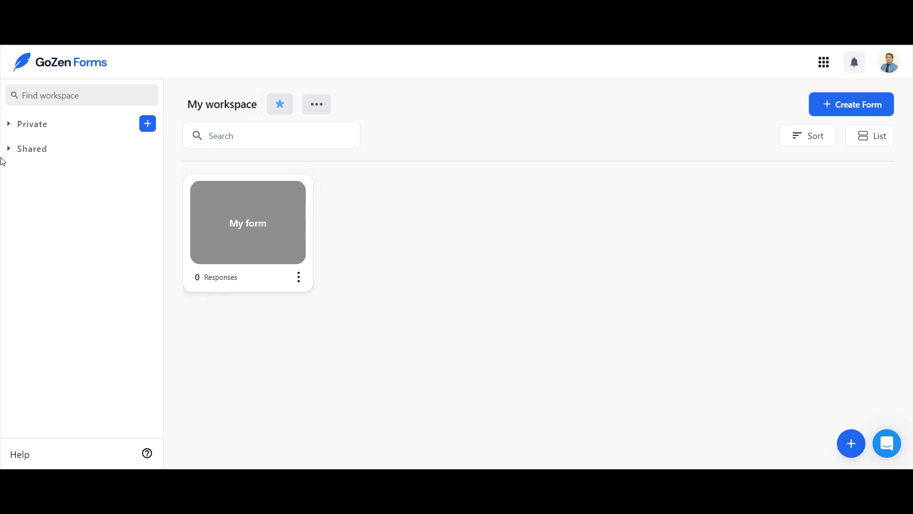
left_click(9, 125)
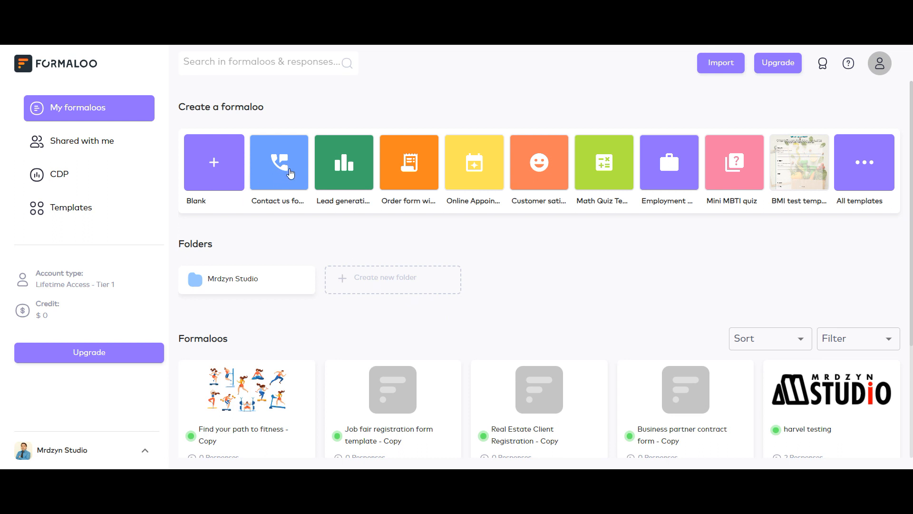
Switch to Formaloo, browse the full template library and open its Real Estate category
left_click(851, 176)
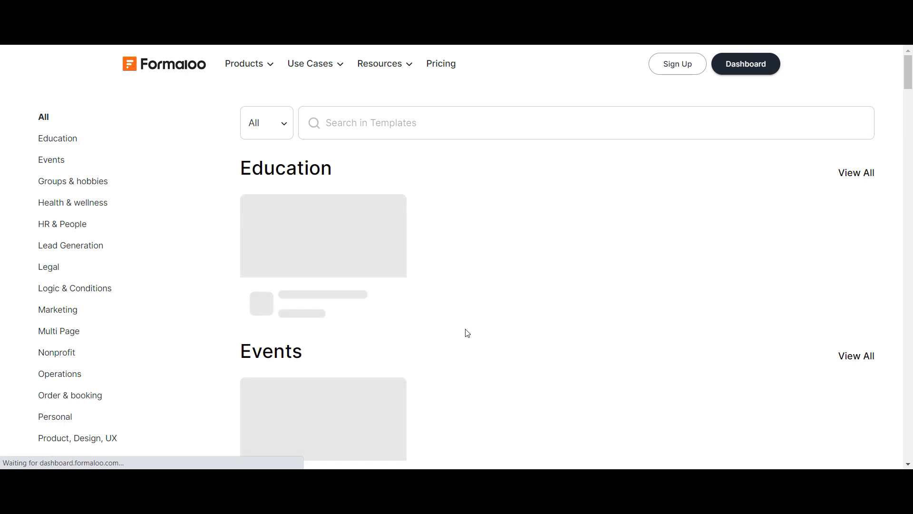
scroll(68, 410, "down", 1)
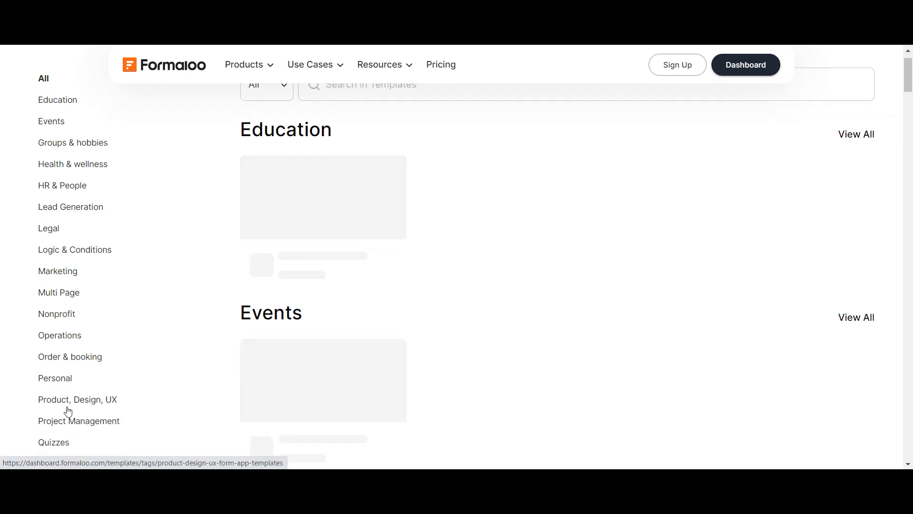
scroll(68, 411, "down", 1)
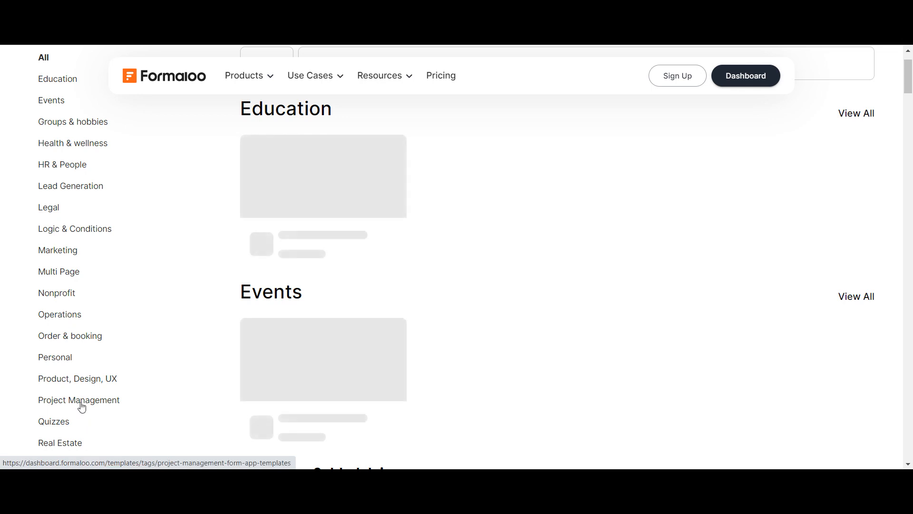
scroll(88, 397, "down", 2)
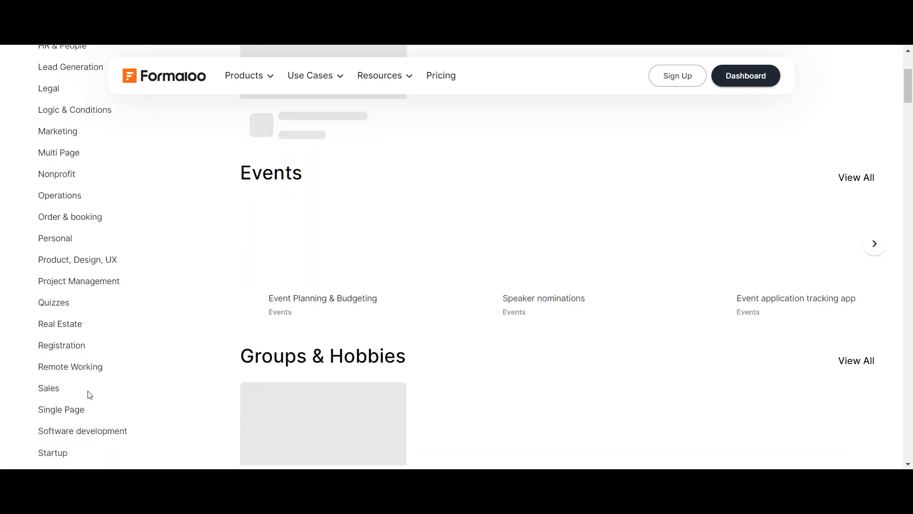
scroll(89, 394, "down", 2)
left_click(59, 210)
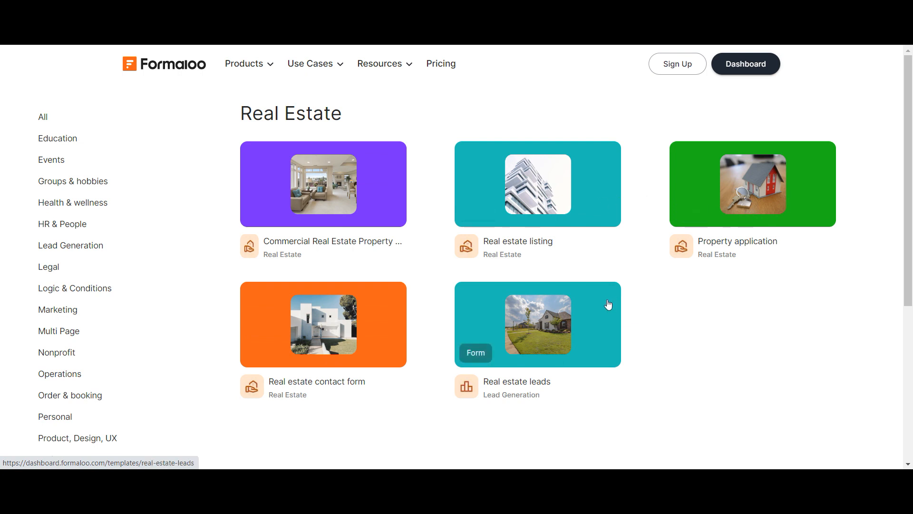
Open the Real estate leads template and step through the preview of its form
left_click(548, 349)
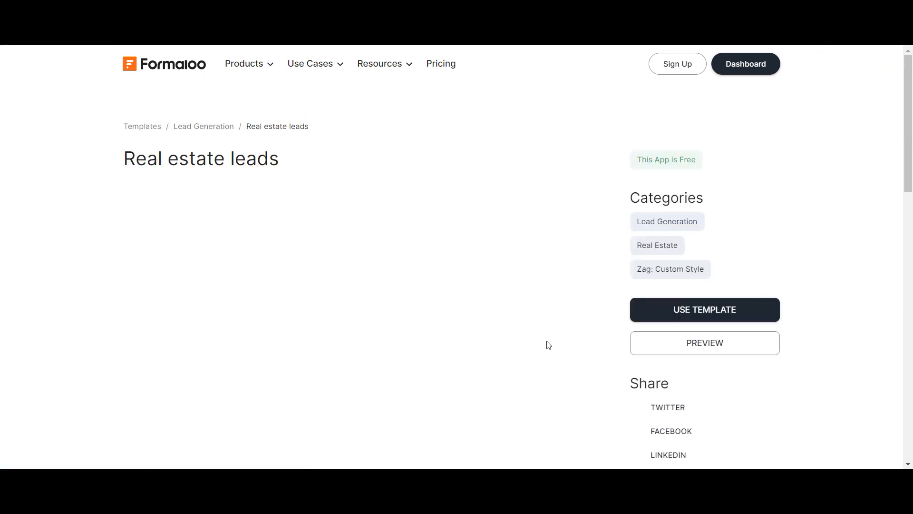
scroll(541, 338, "down", 3)
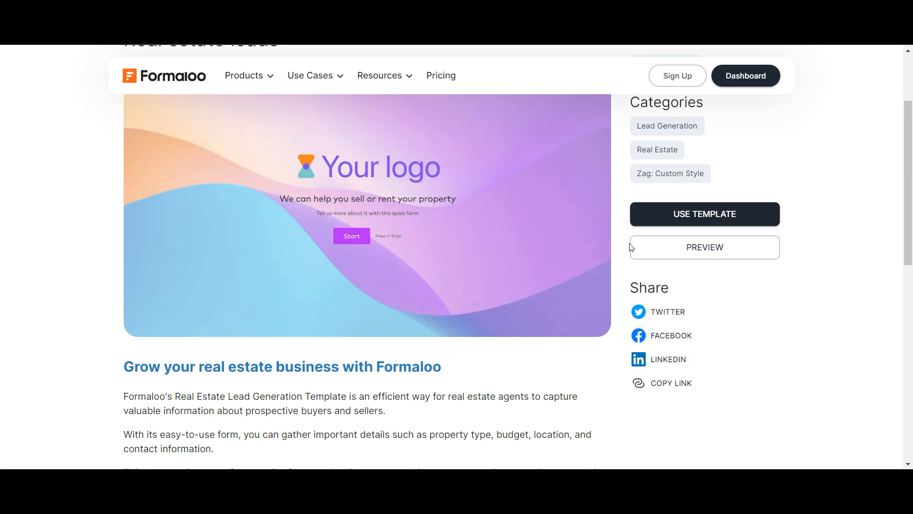
left_click(685, 255)
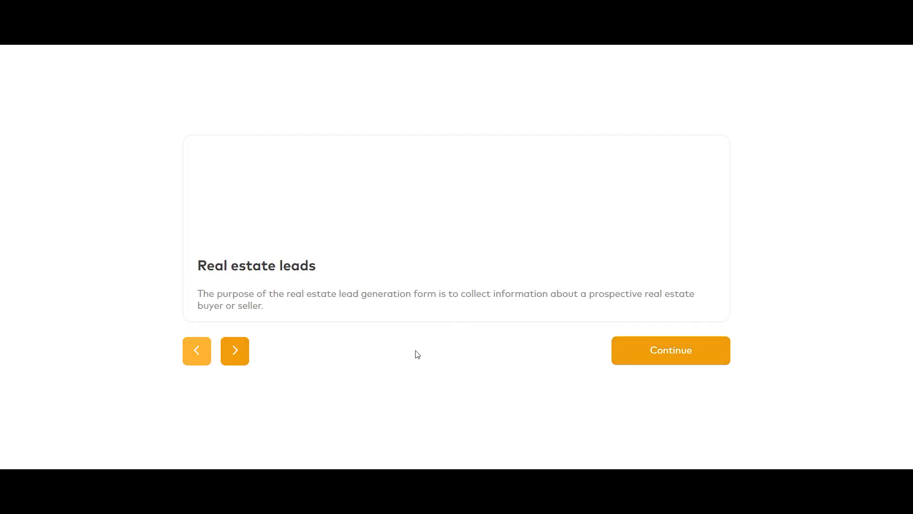
left_click(695, 359)
left_click(335, 242)
left_click(650, 312)
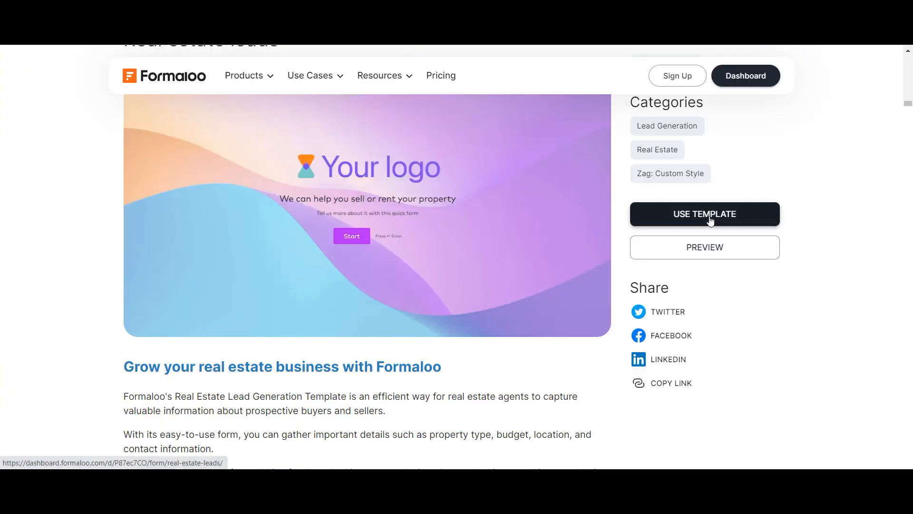
Return from the template page to the Formaloo dashboard and start a new blank form
scroll(391, 347, "up", 2)
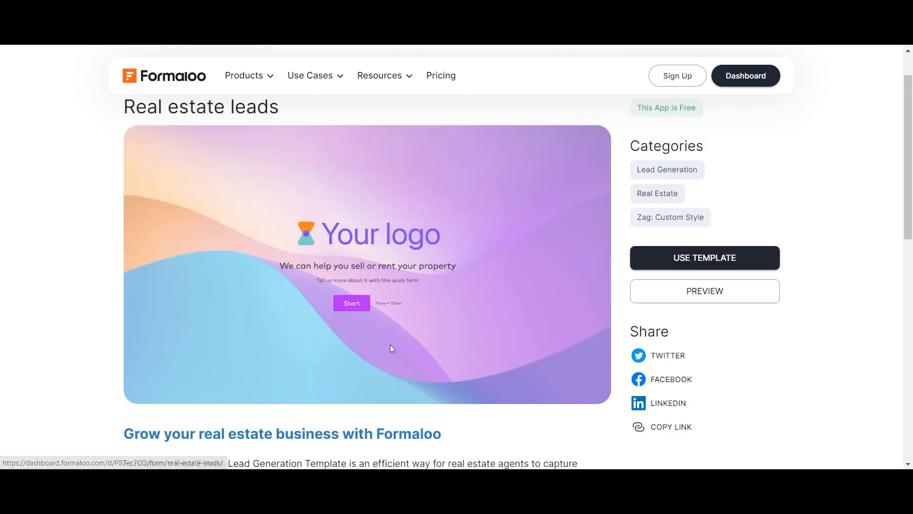
left_click(752, 64)
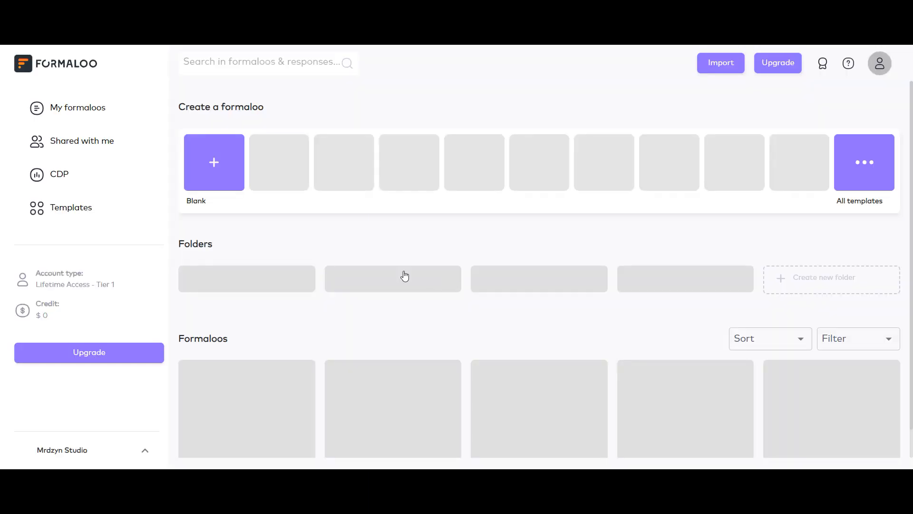
left_click(213, 177)
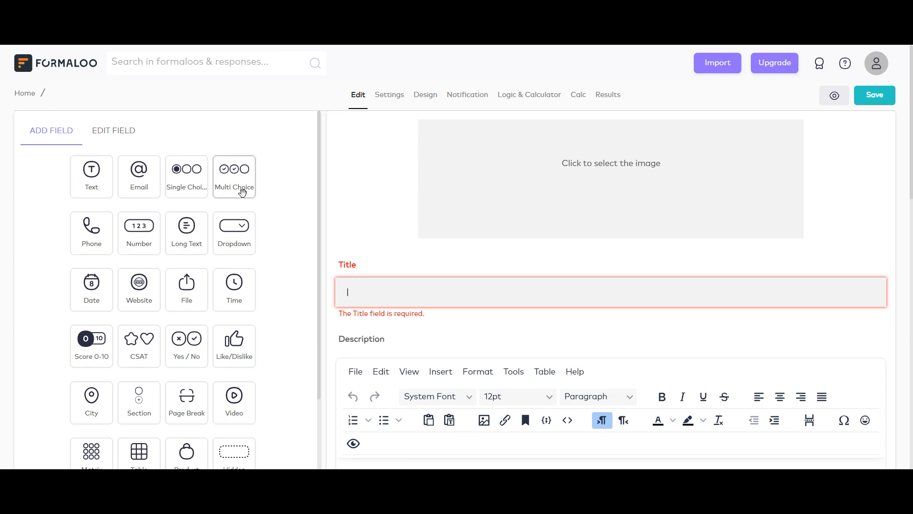
Title the new form "Form" and enter "This is a form" as its description
scroll(240, 350, "down", 3)
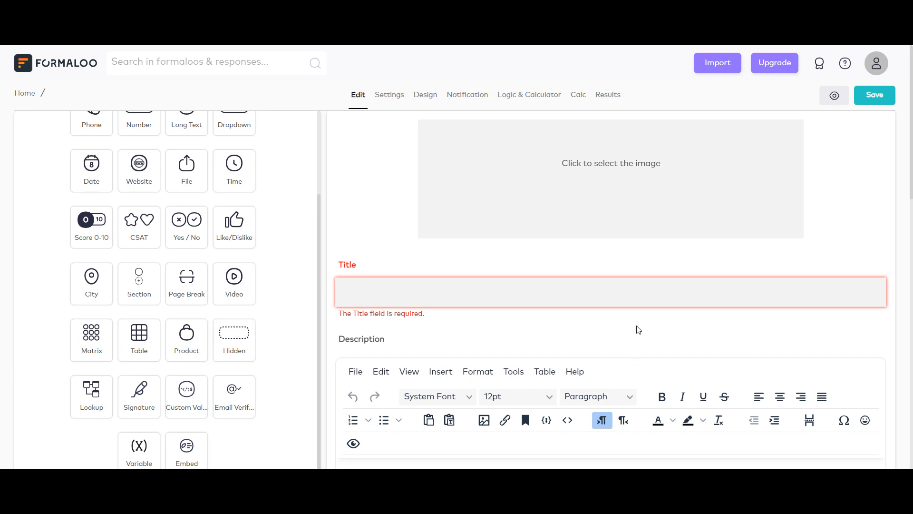
type("F")
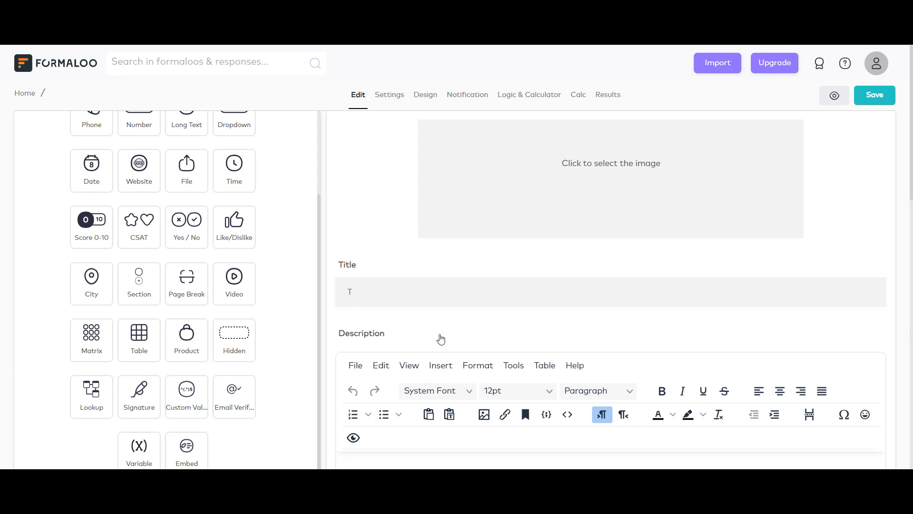
key("BackSpace")
type("Form")
scroll(410, 290, "down", 3)
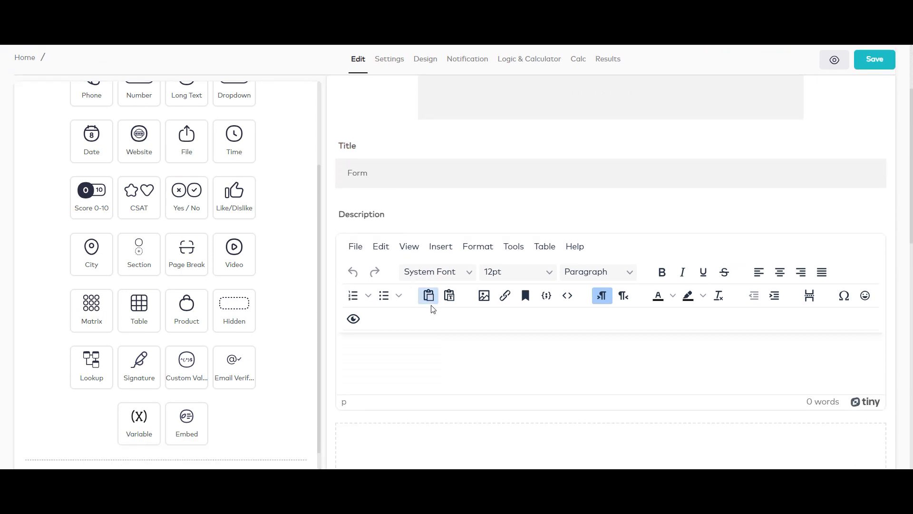
scroll(432, 309, "down", 1)
left_click(446, 330)
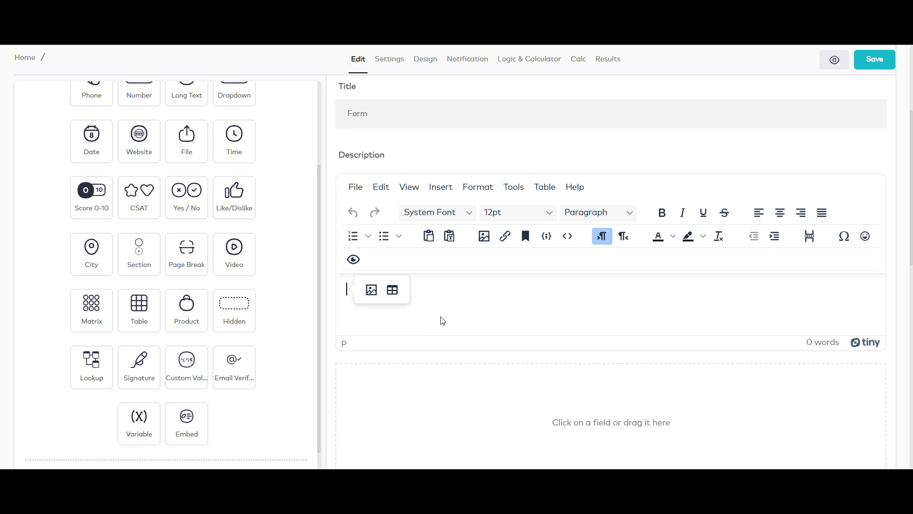
type("This is a form")
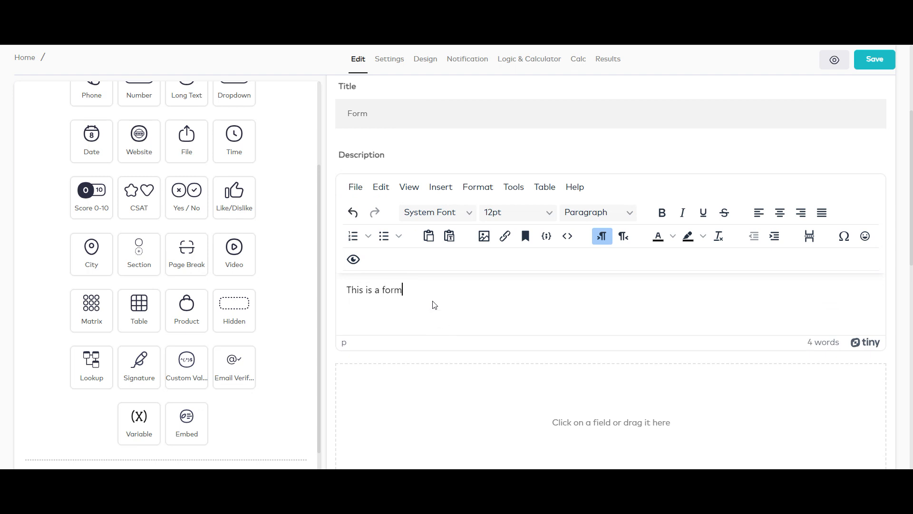
Save the form and look through the field types that can be added to it
scroll(434, 305, "up", 3)
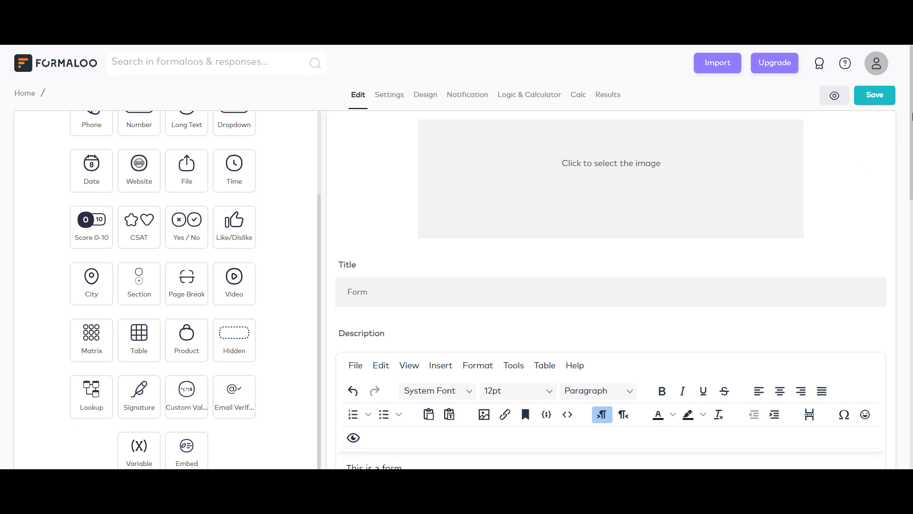
left_click(878, 104)
scroll(281, 352, "up", 3)
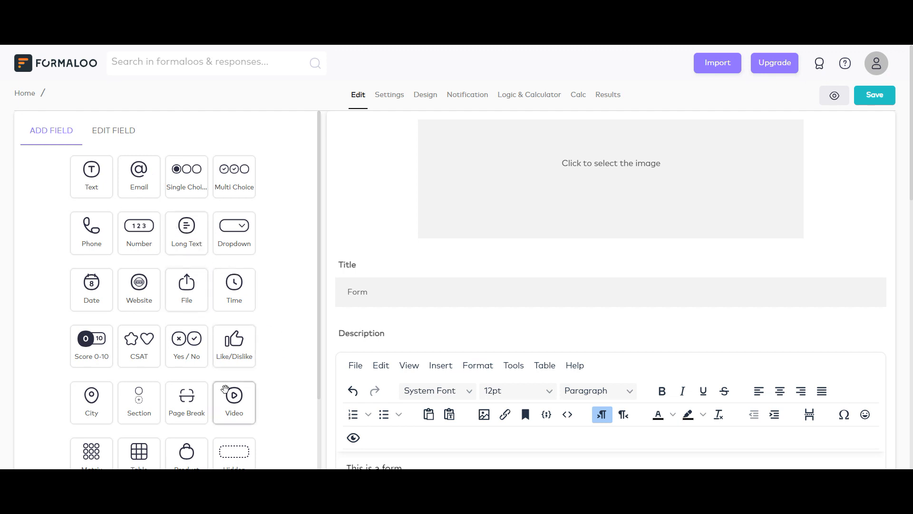
scroll(238, 404, "down", 1)
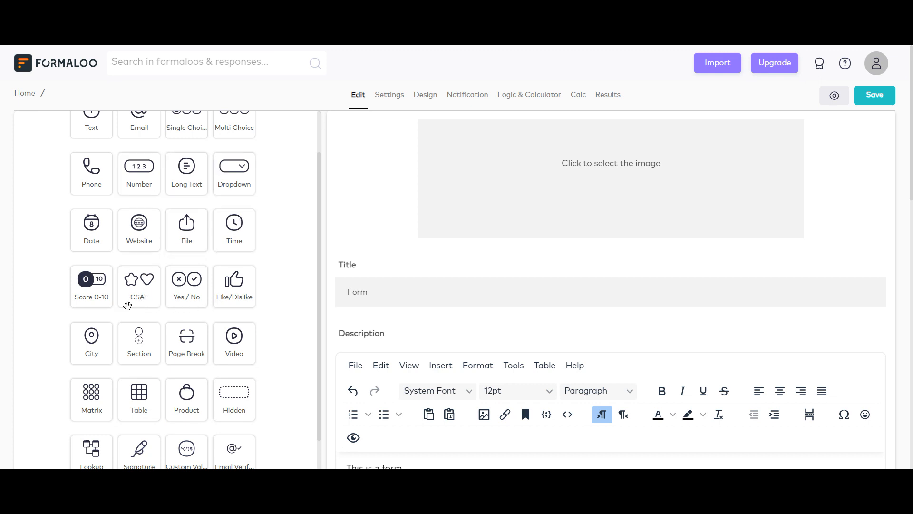
Add a CSAT field titled "How Happy are you with our Service" with the description "Please choose your rating"
left_click(148, 291)
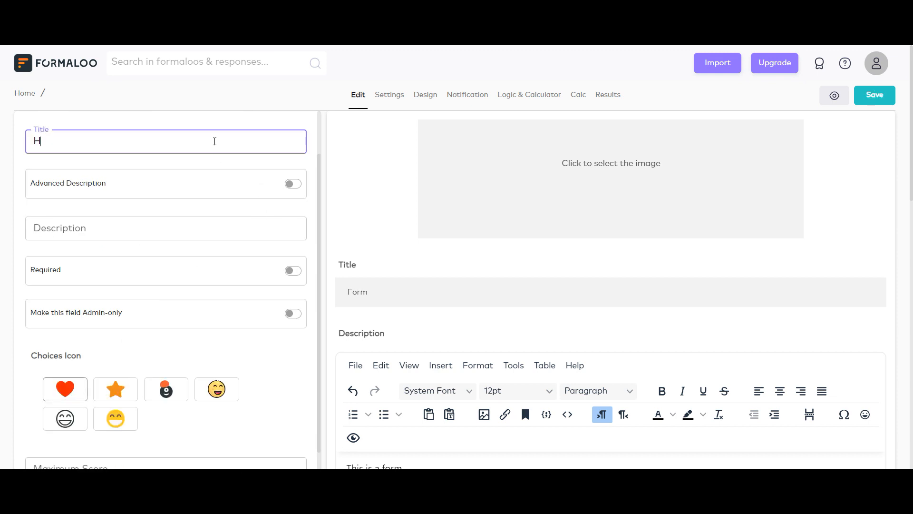
type("How Happy are you with our Servie")
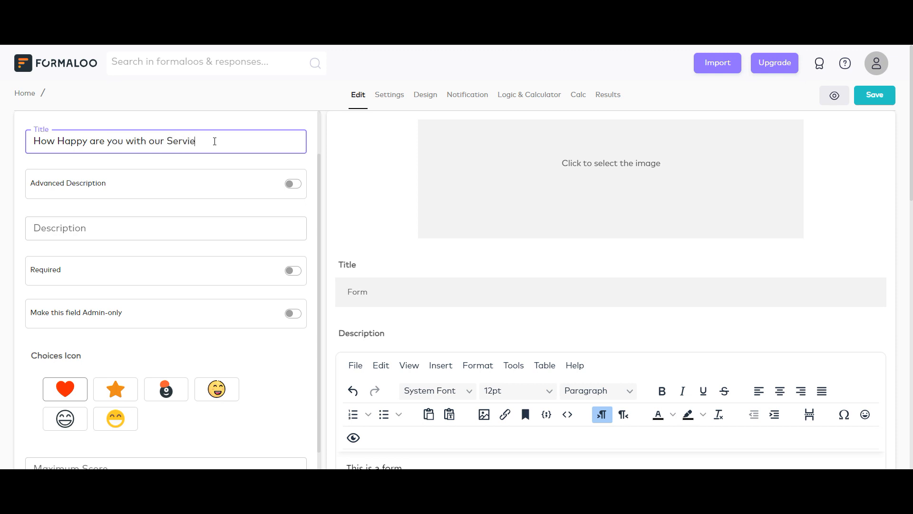
left_click(265, 225)
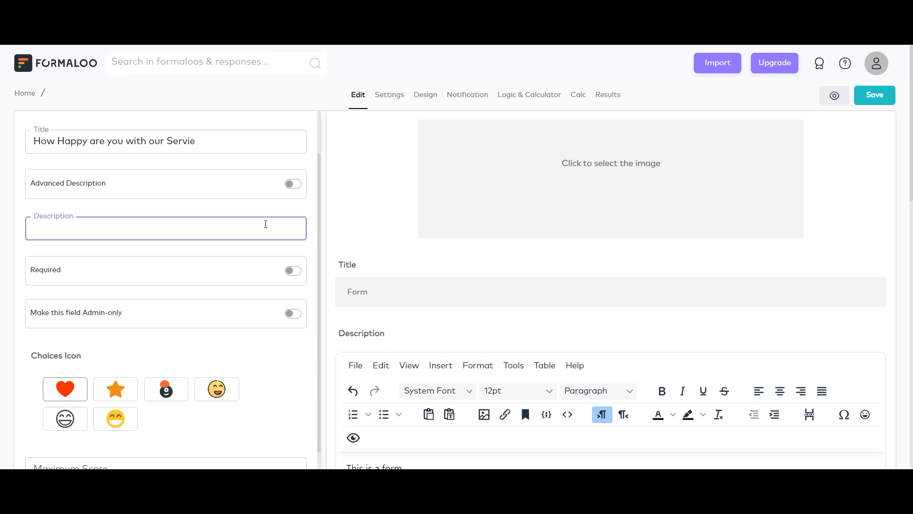
left_click(265, 142)
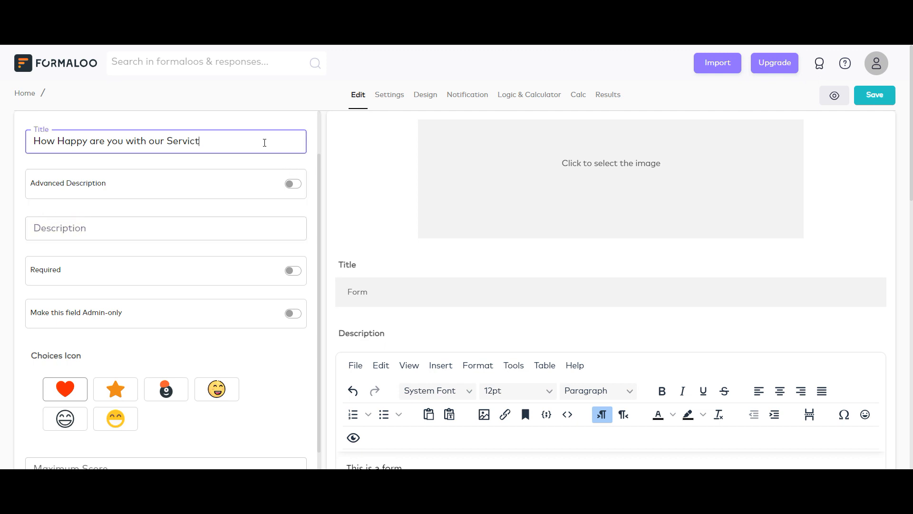
left_click(186, 232)
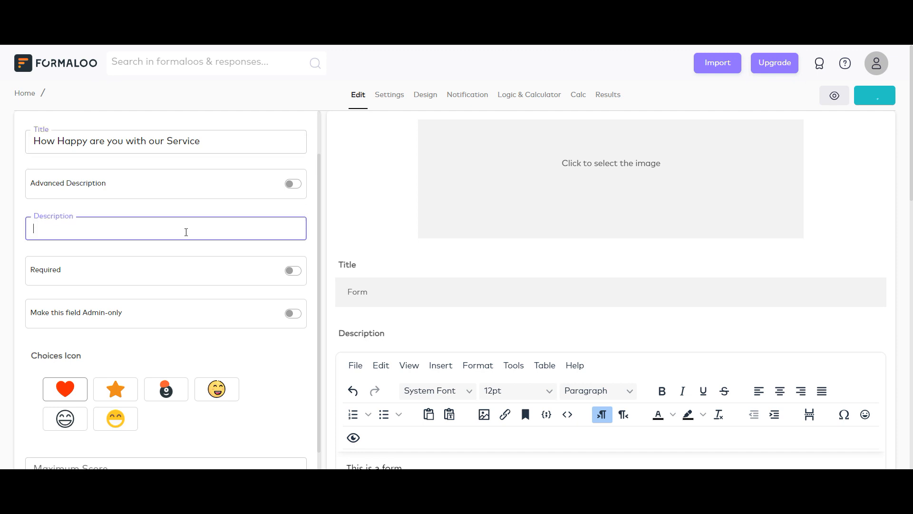
type("Please choose your")
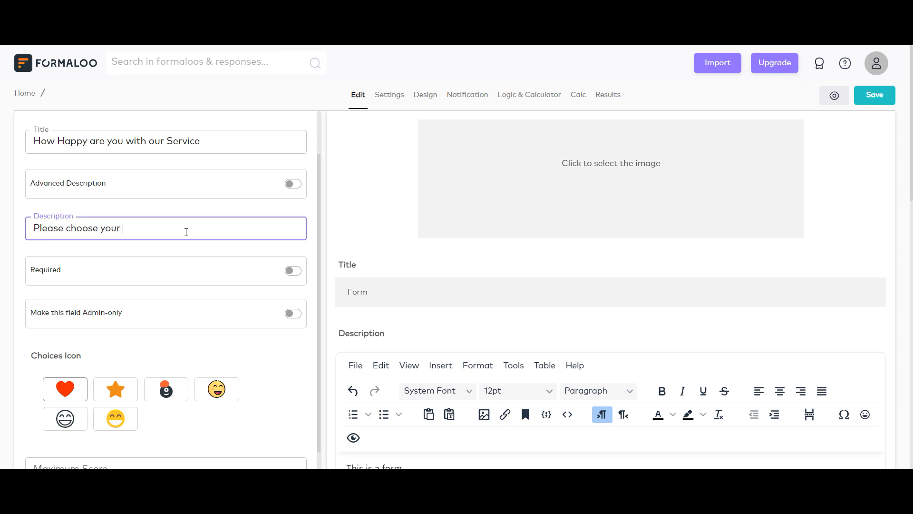
type(" rating")
Set the CSAT field's choice icon to the yellow laughing face with a dark outline and check the field in the form preview
scroll(139, 366, "down", 2)
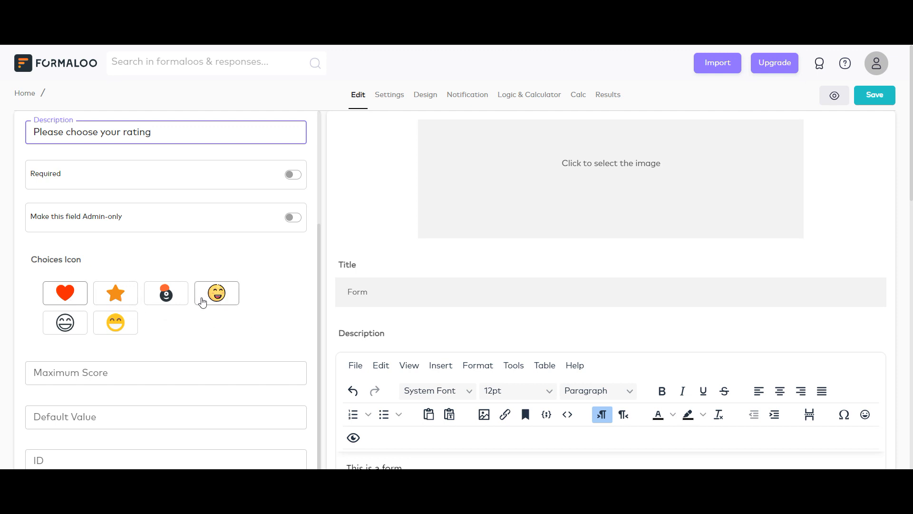
left_click(228, 293)
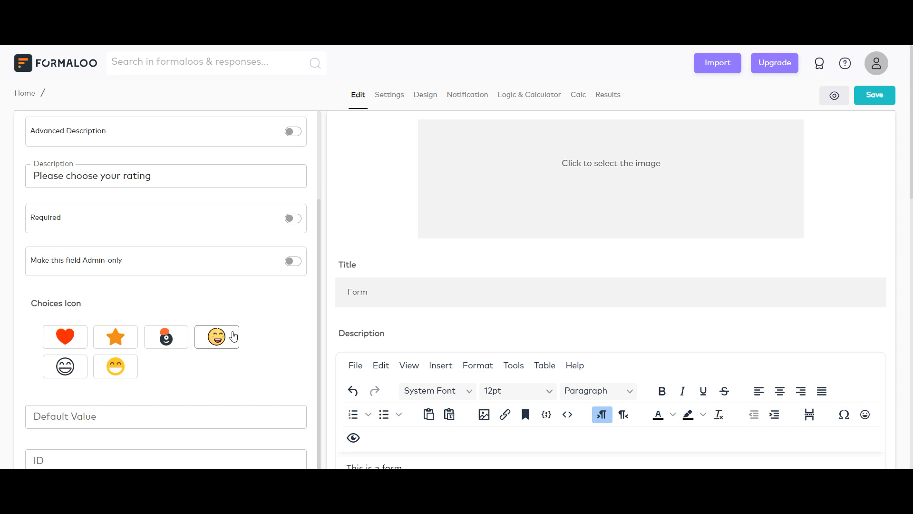
left_click(166, 414)
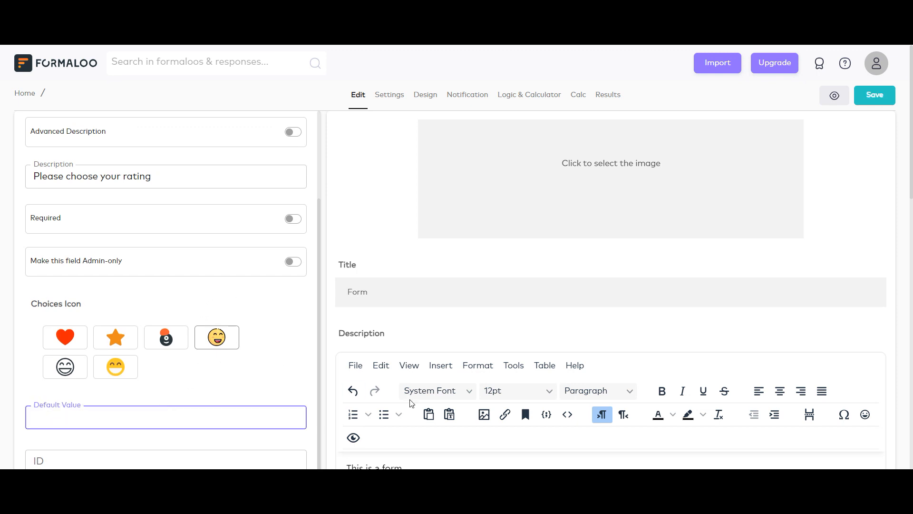
scroll(523, 309, "down", 6)
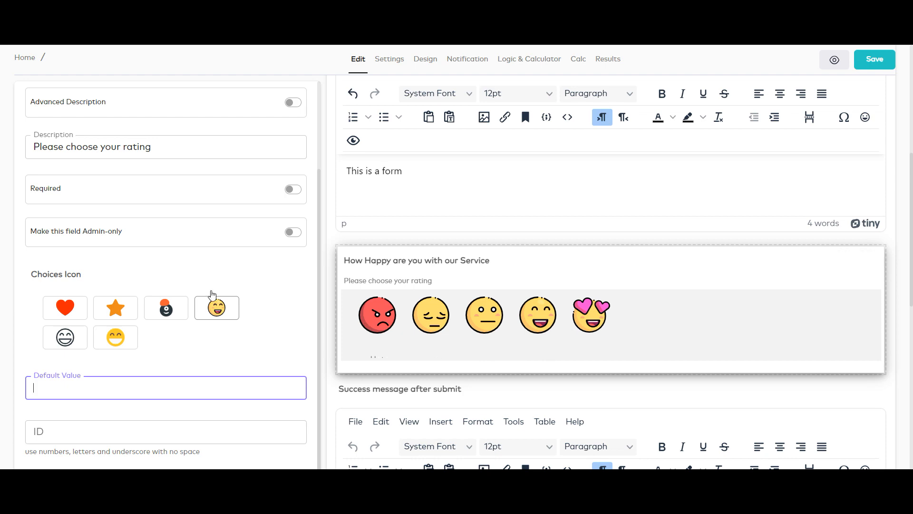
scroll(363, 364, "down", 7)
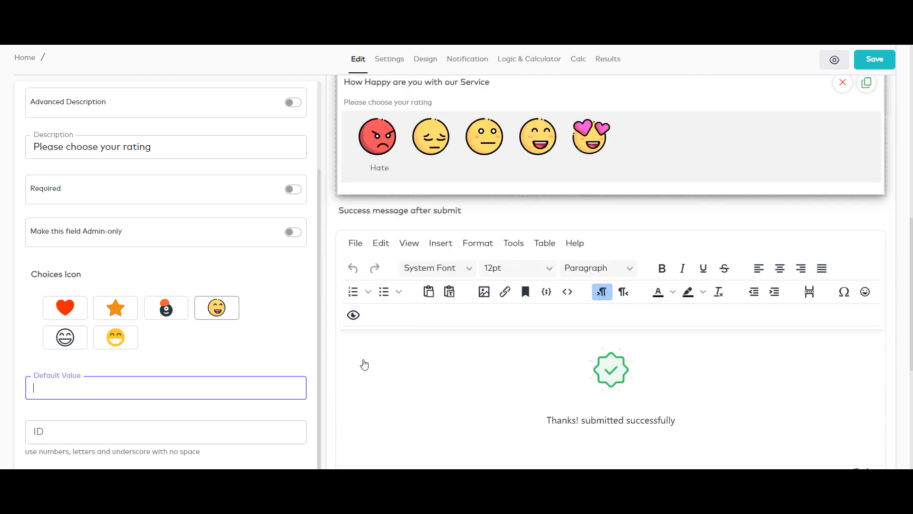
scroll(364, 359, "up", 4)
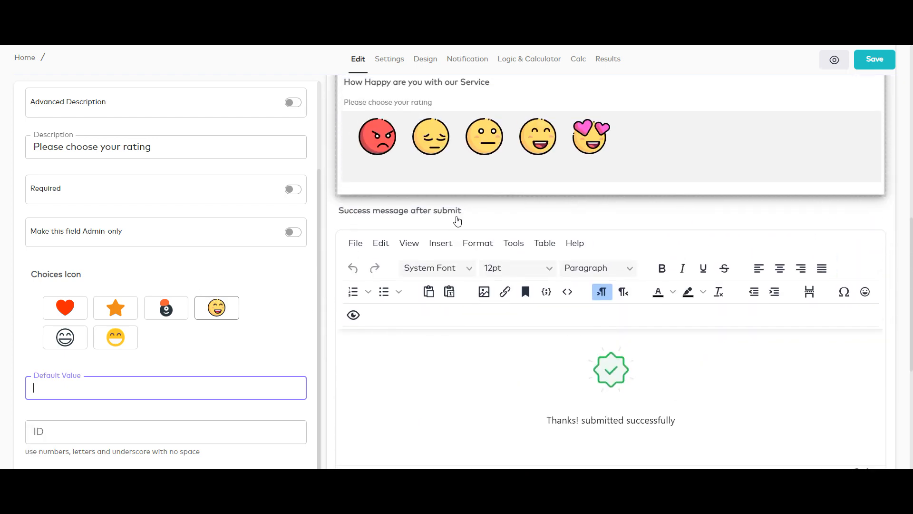
scroll(226, 356, "up", 3)
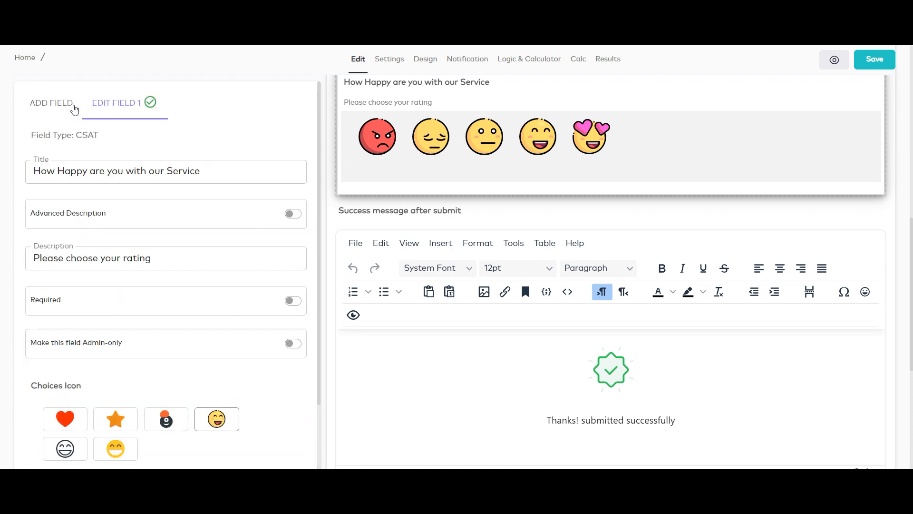
Add a Like/Dislike field titled "How Happy are you with the Agent?" below the rating question
left_click(68, 107)
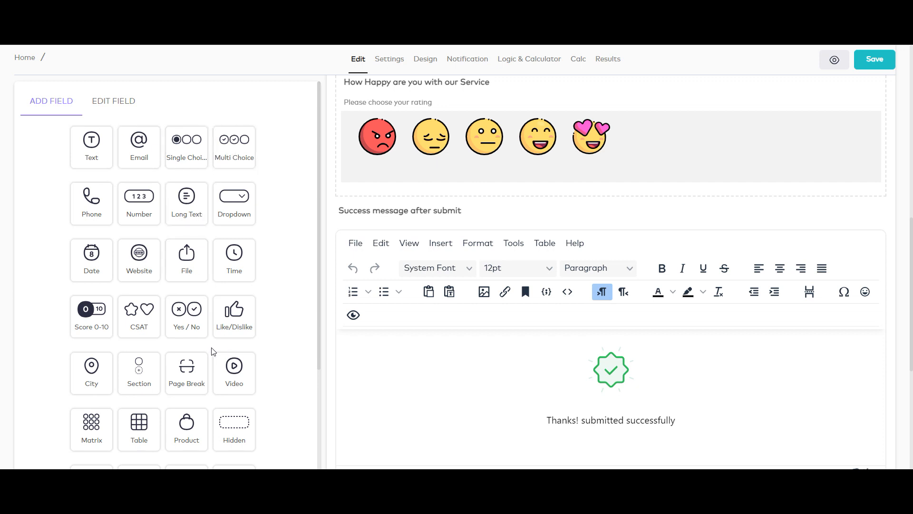
left_click(231, 327)
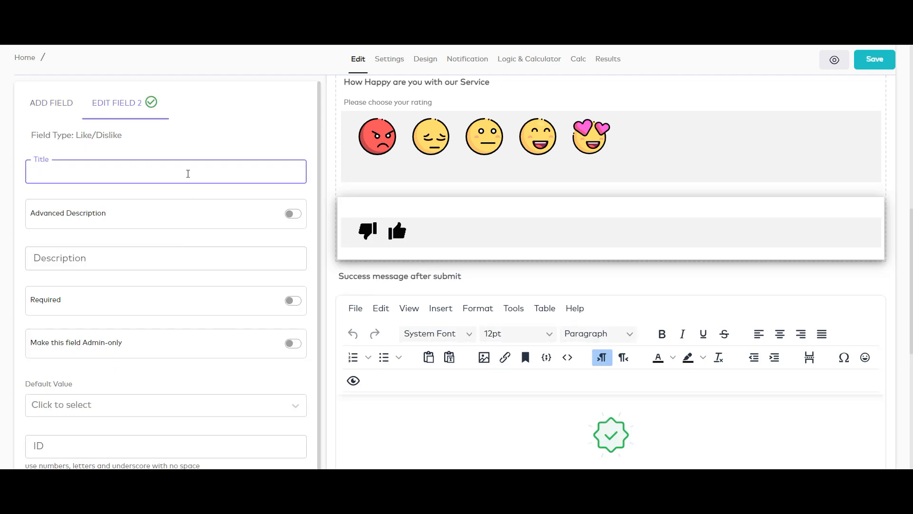
type("How Happy are you with the Agent?")
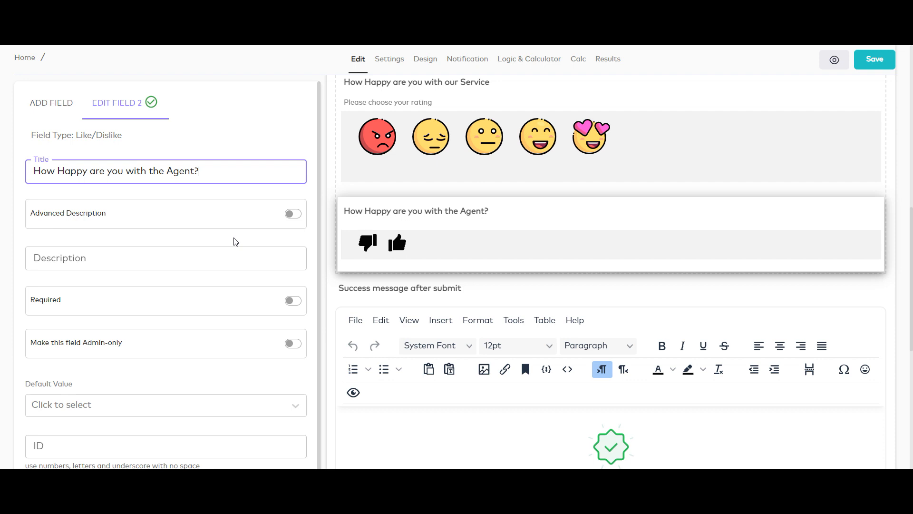
scroll(209, 342, "down", 1)
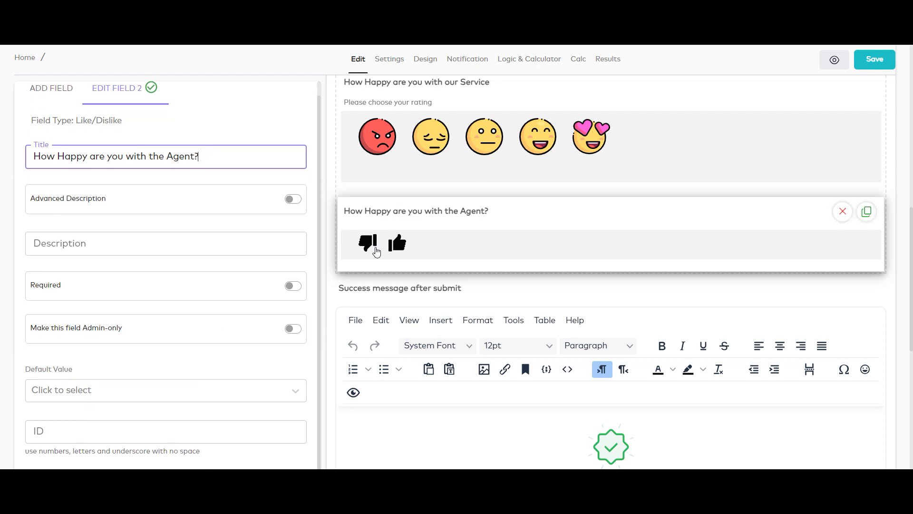
Add a Yes / No field titled "Would you get our Services Again?" below the agent question
left_click(55, 90)
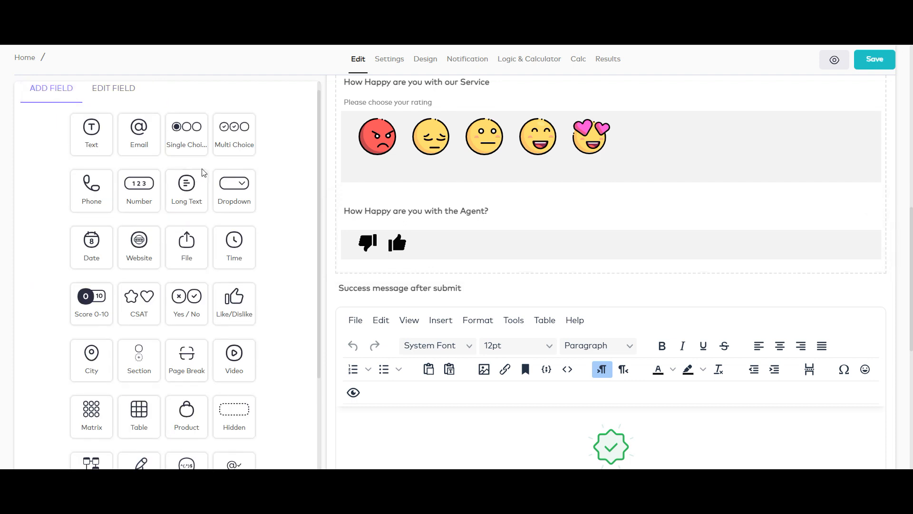
left_click(193, 310)
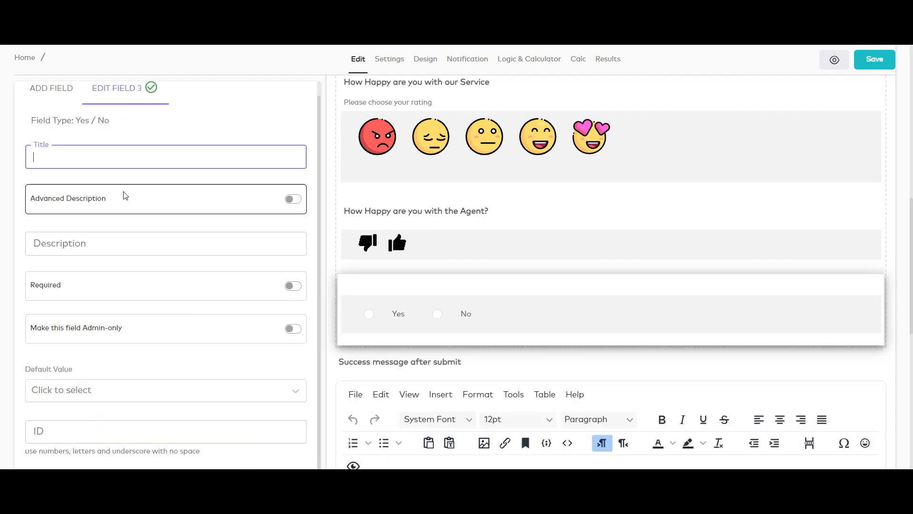
type("Wou")
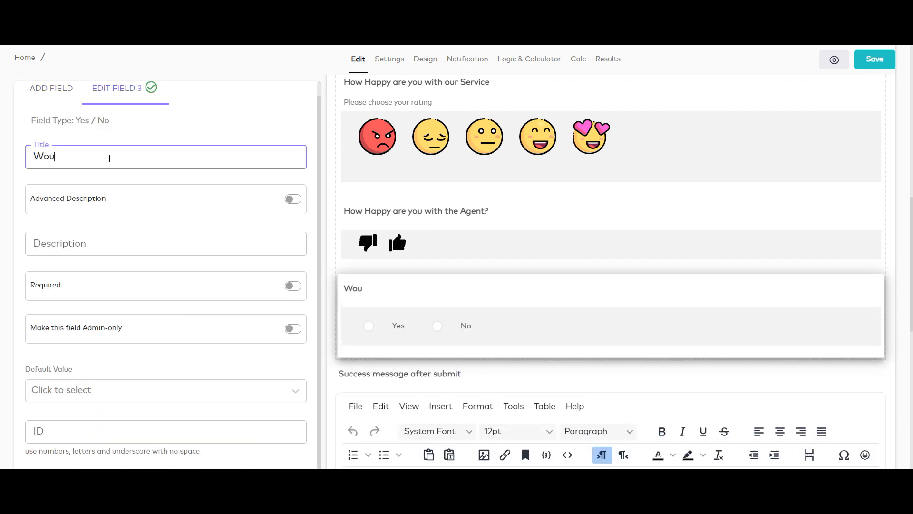
type("ld you get out")
type(" Se")
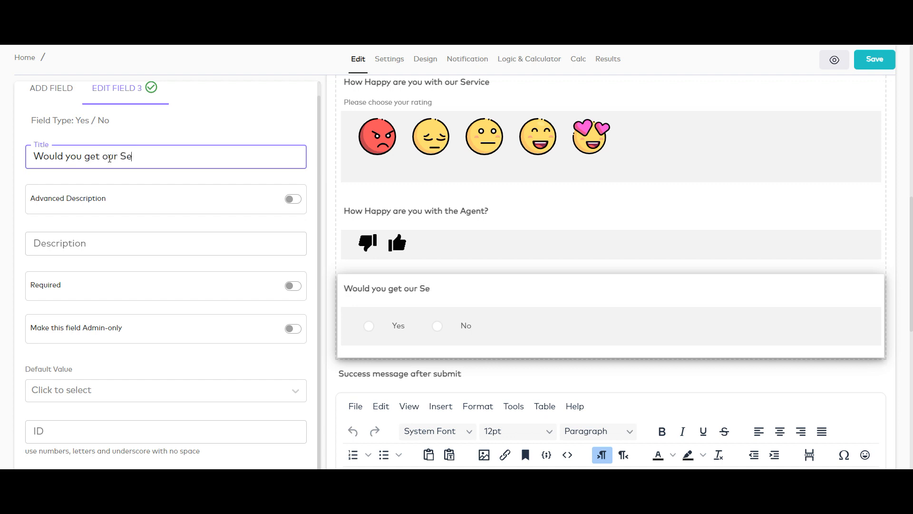
type("rvices Again?")
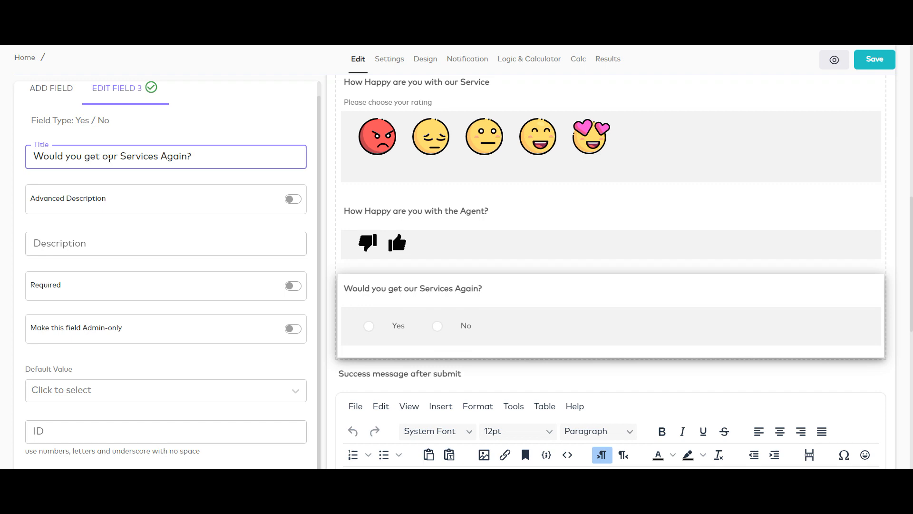
Review the form's layout and look through its general settings, from address and redirect URL to payment and Custom JS
scroll(706, 377, "down", 5)
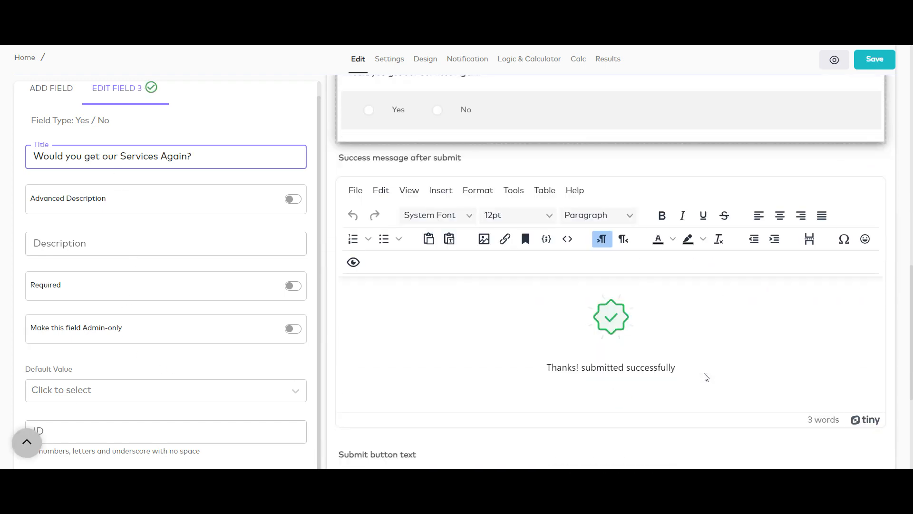
scroll(718, 351, "down", 4)
scroll(734, 330, "up", 10)
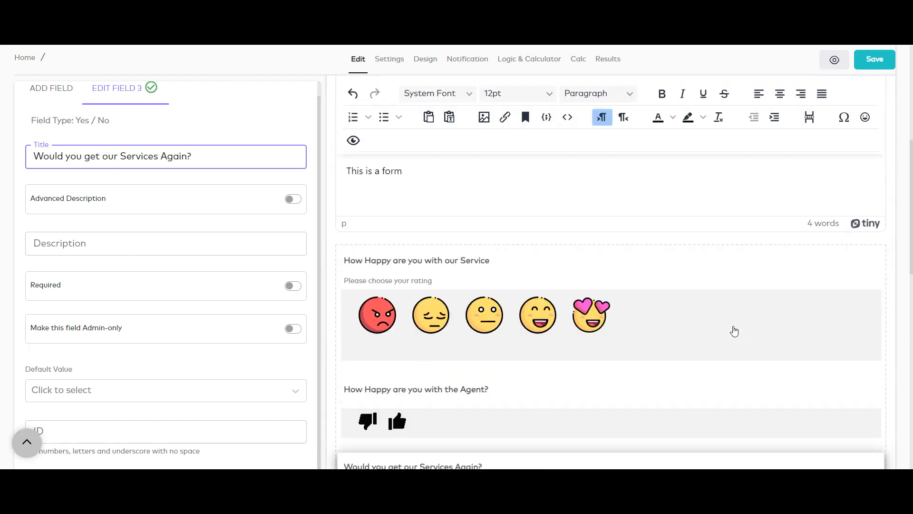
scroll(734, 331, "up", 6)
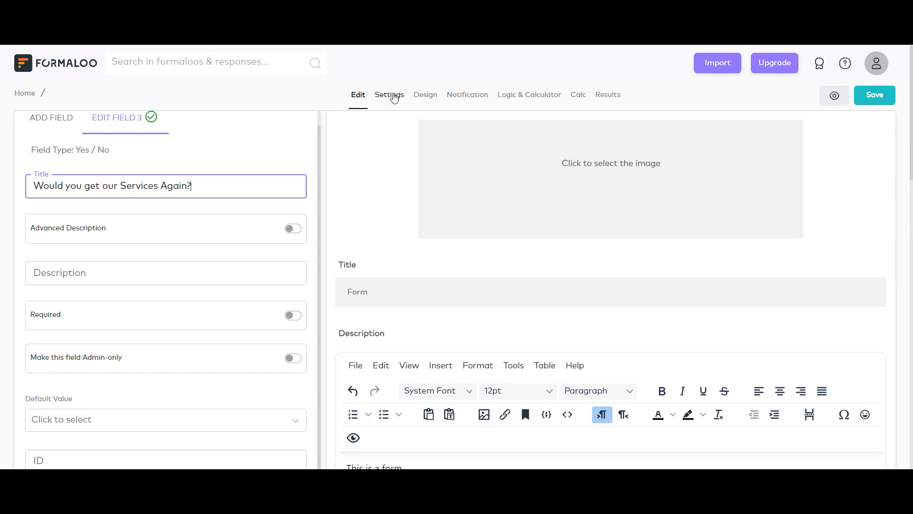
left_click(394, 96)
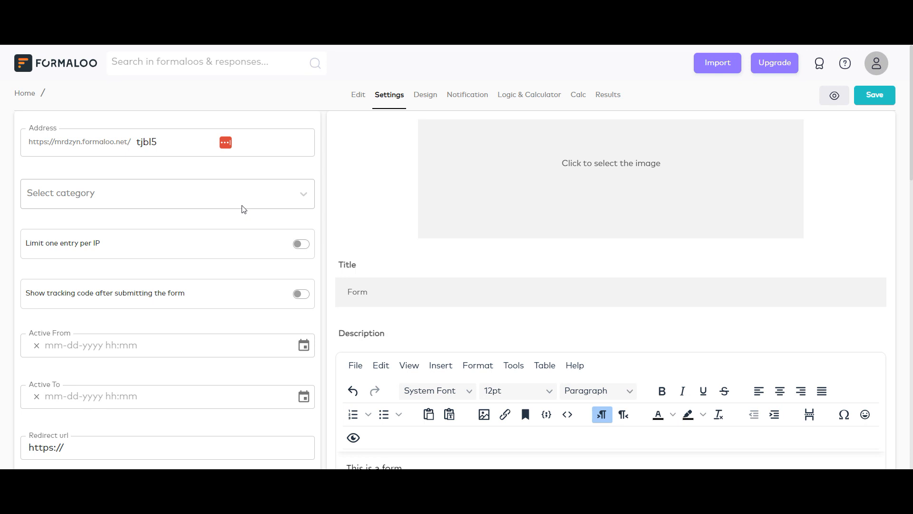
scroll(243, 204, "down", 1)
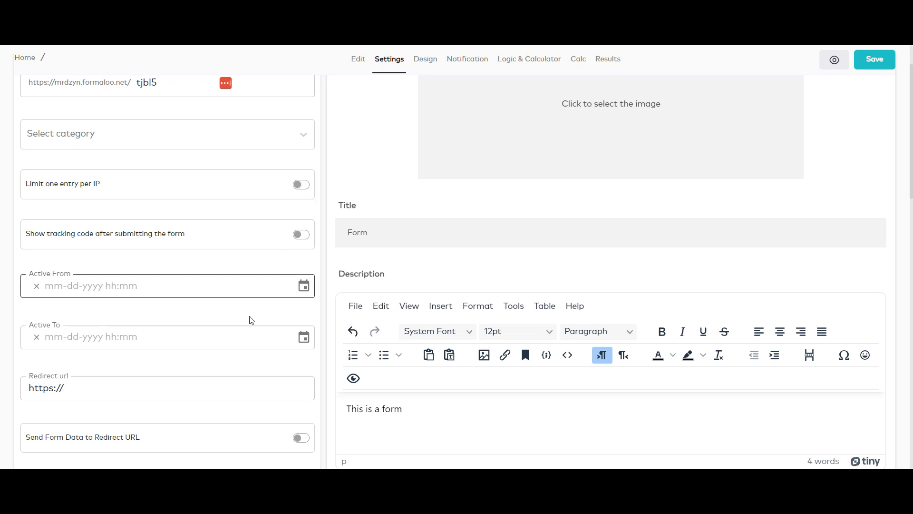
scroll(230, 373, "down", 2)
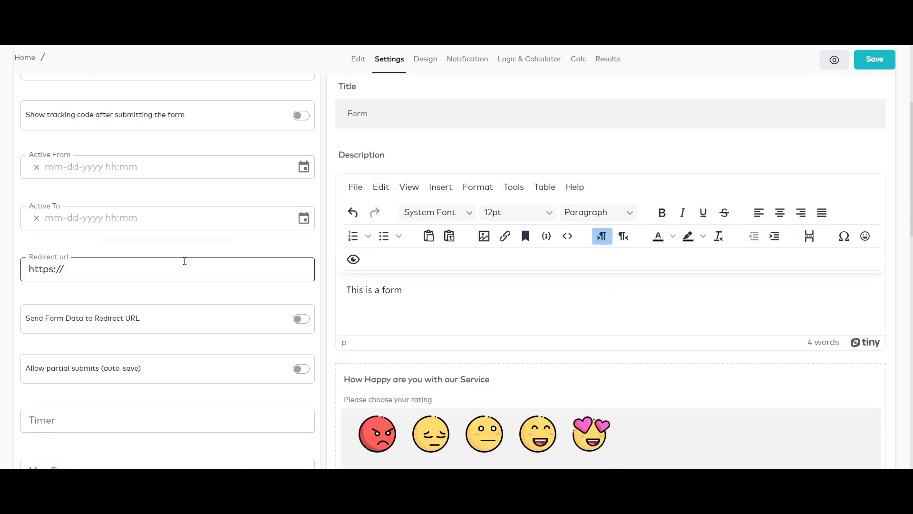
left_click(185, 261)
scroll(597, 322, "down", 2)
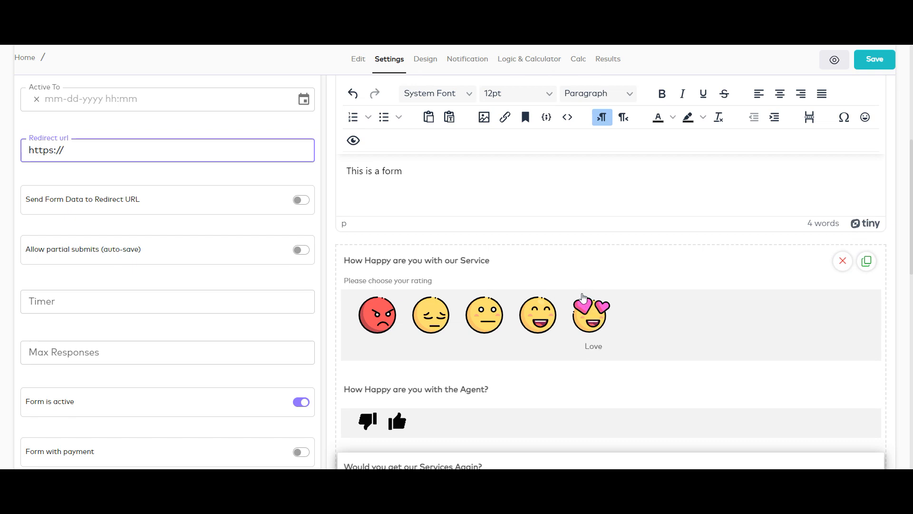
scroll(375, 338, "down", 3)
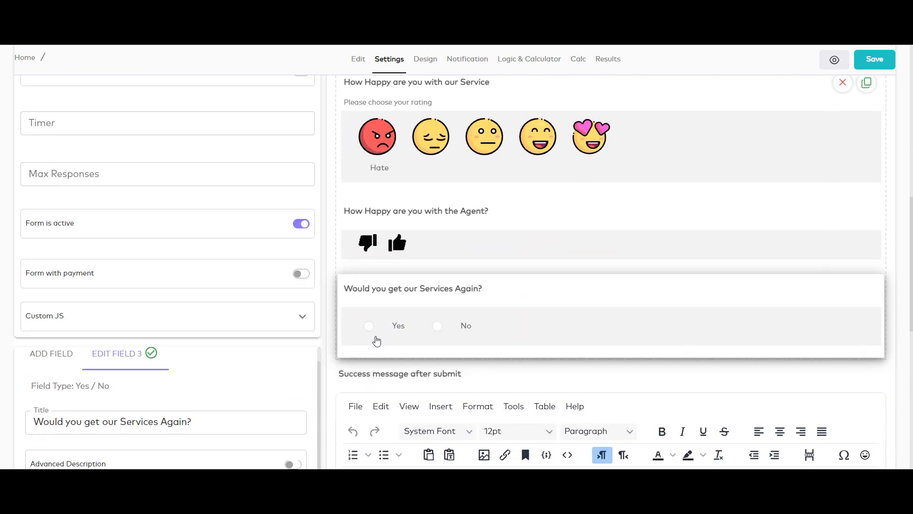
left_click(304, 328)
left_click(303, 328)
scroll(304, 328, "down", 1)
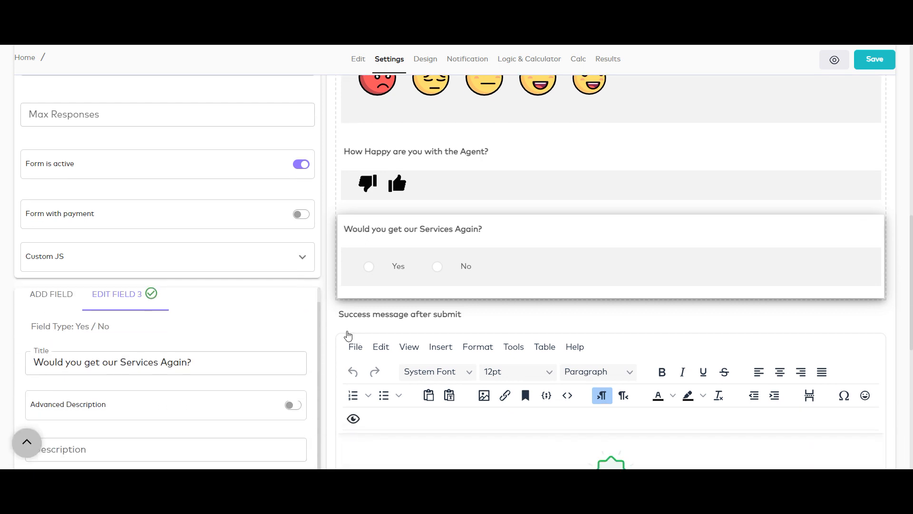
scroll(348, 336, "down", 3)
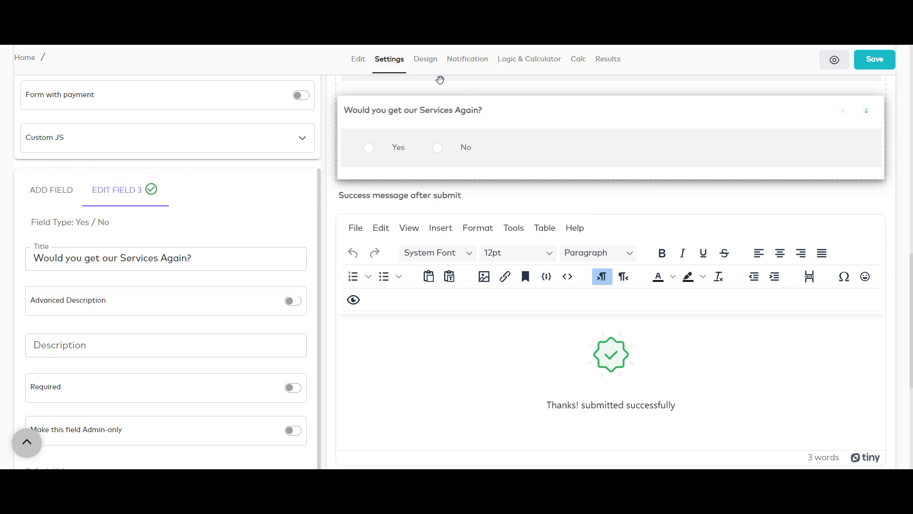
Try the Widget form type in the design settings, review its layout, and set the form type to Multi step
left_click(434, 68)
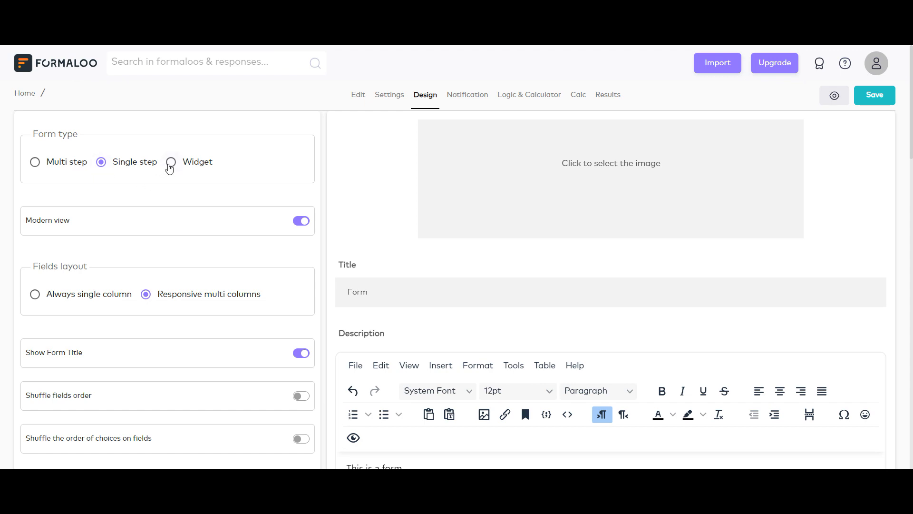
left_click(170, 164)
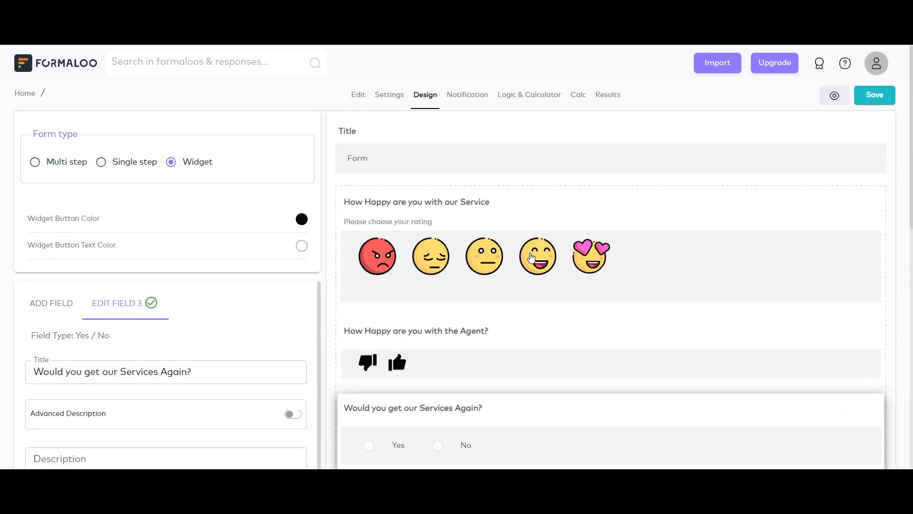
scroll(601, 265, "down", 6)
scroll(632, 404, "down", 5)
scroll(628, 390, "up", 10)
left_click(55, 165)
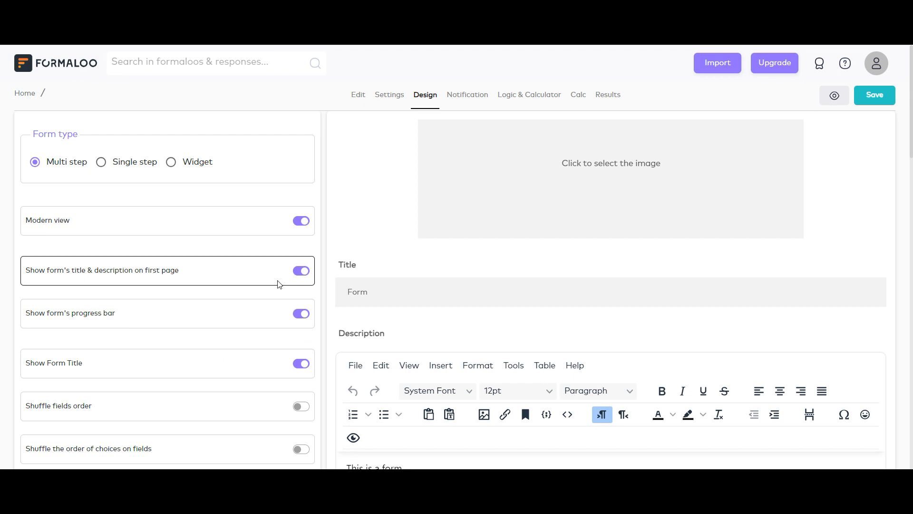
Look through the multi-step design options, including font, colors and default themes, and set the form type to Widget
scroll(264, 375, "down", 3)
scroll(267, 377, "down", 5)
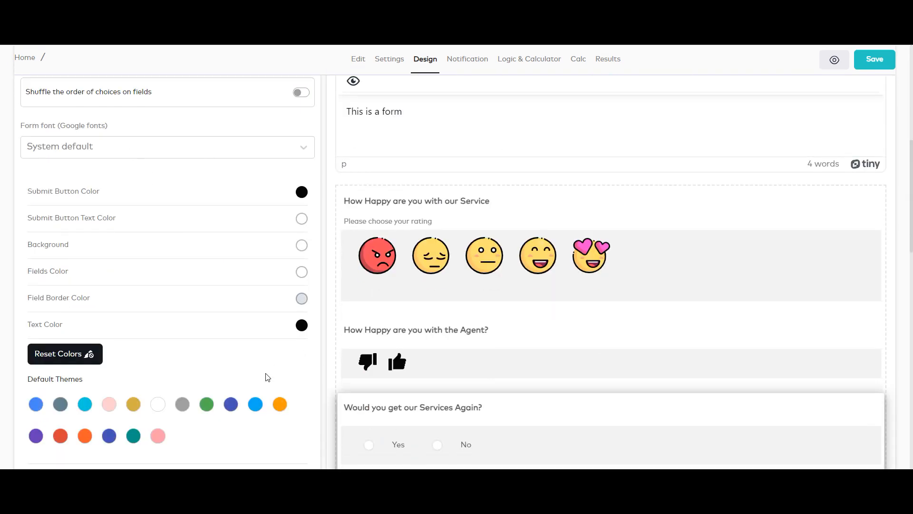
scroll(269, 376, "down", 4)
scroll(265, 376, "up", 10)
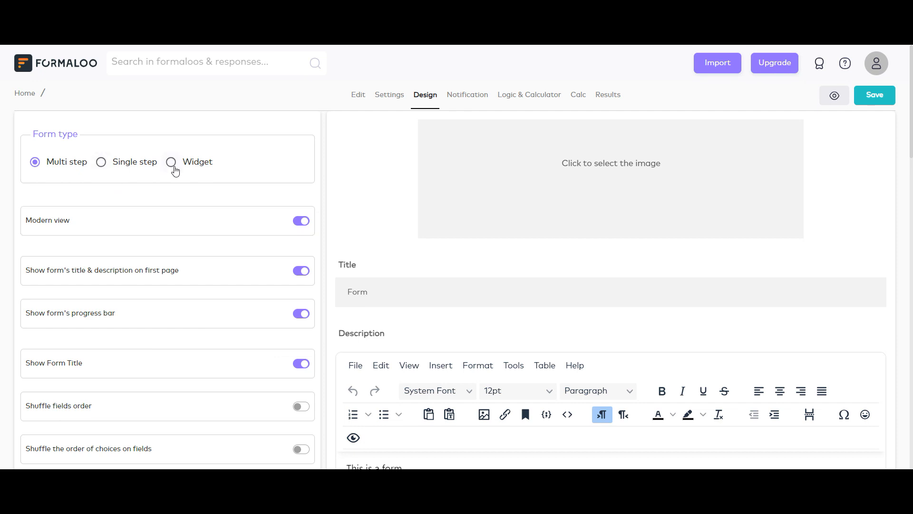
left_click(171, 162)
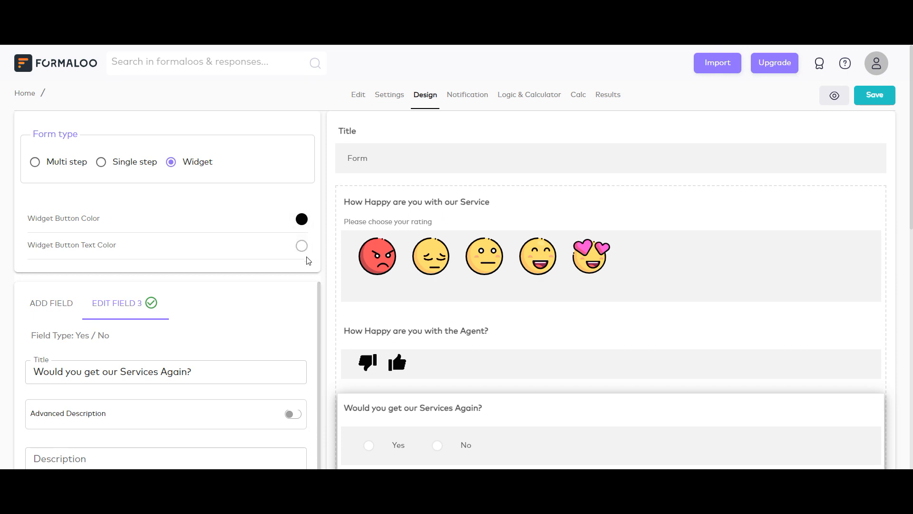
scroll(296, 310, "down", 1)
Review the form's notification options for sending submitted data and response emails
left_click(470, 97)
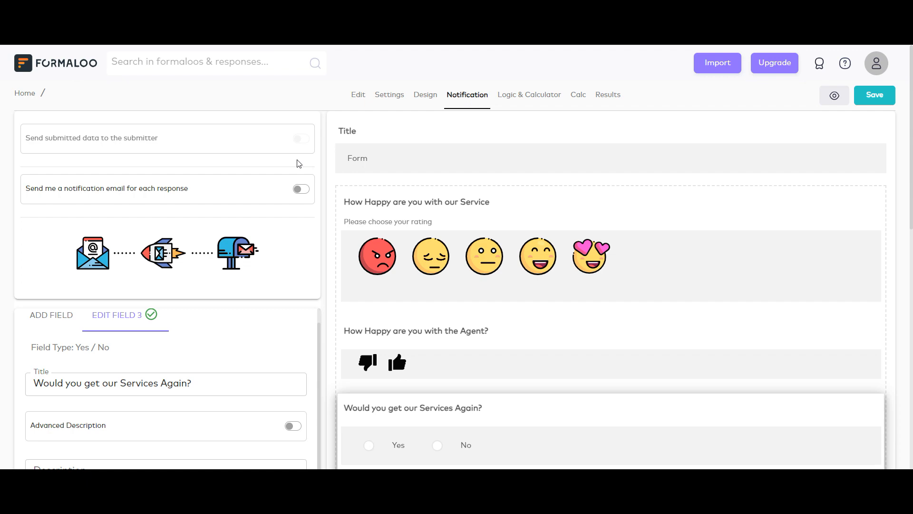
scroll(251, 153, "down", 3)
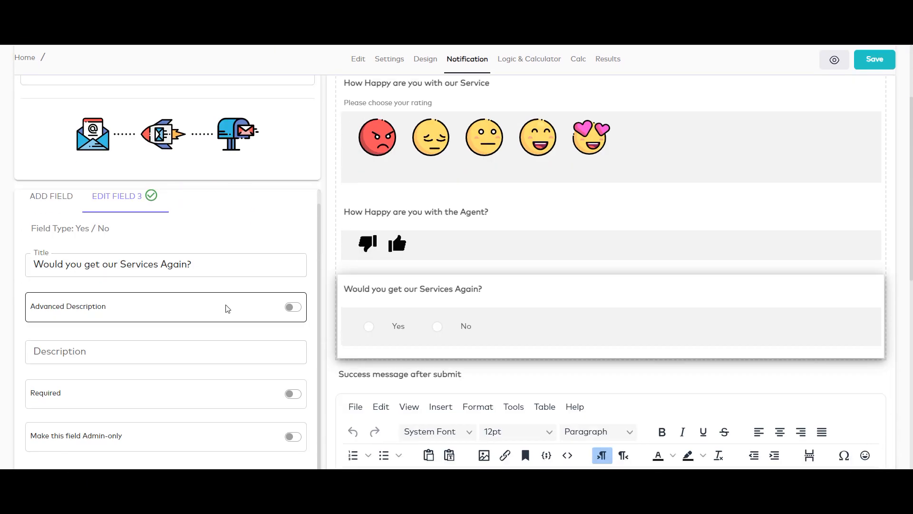
scroll(276, 149, "up", 3)
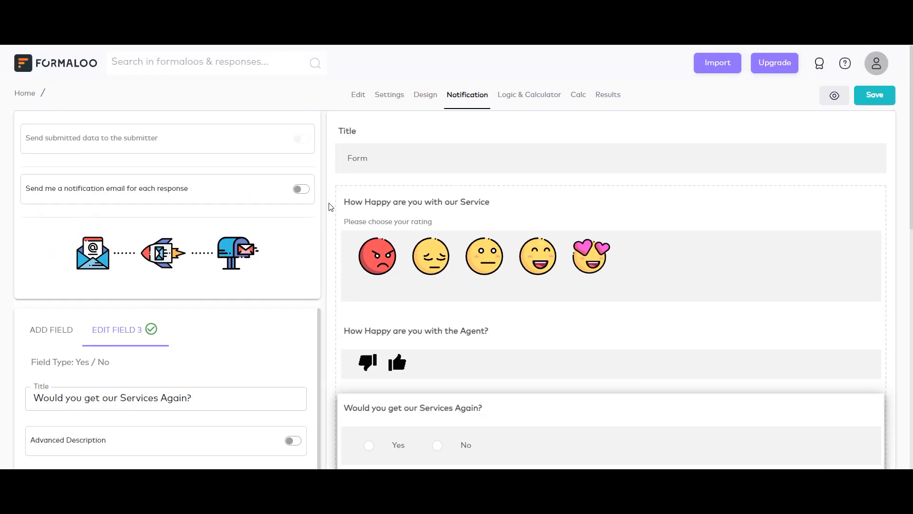
Examine the form's logic flowchart and the advanced conditions and actions available for each question, leaving them unset
left_click(524, 98)
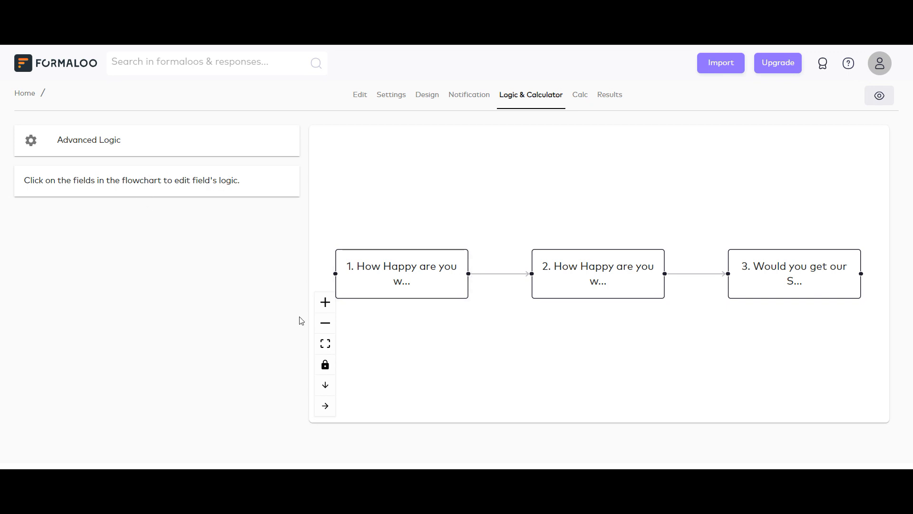
left_click(182, 143)
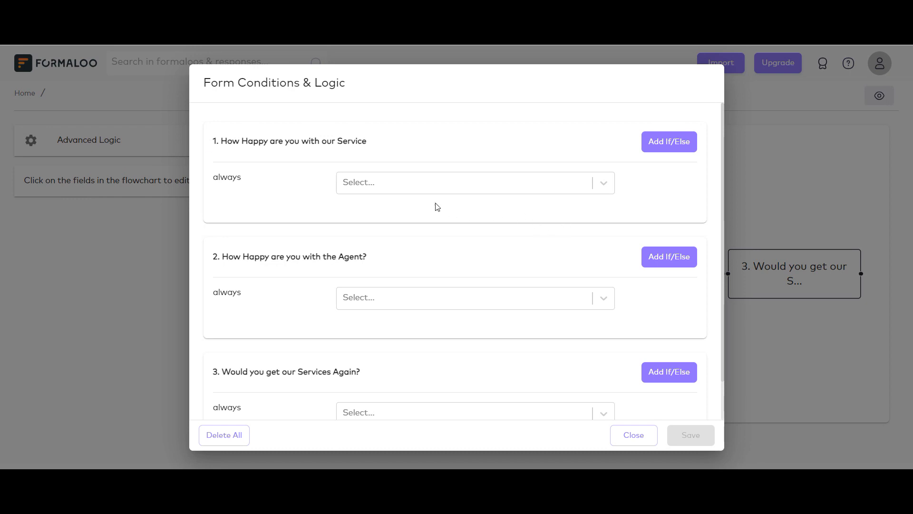
left_click(417, 191)
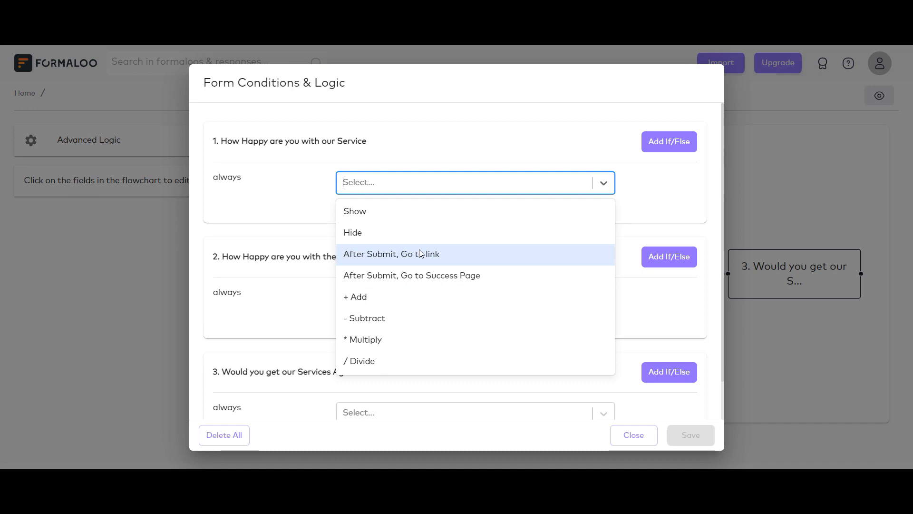
left_click(284, 212)
left_click(398, 193)
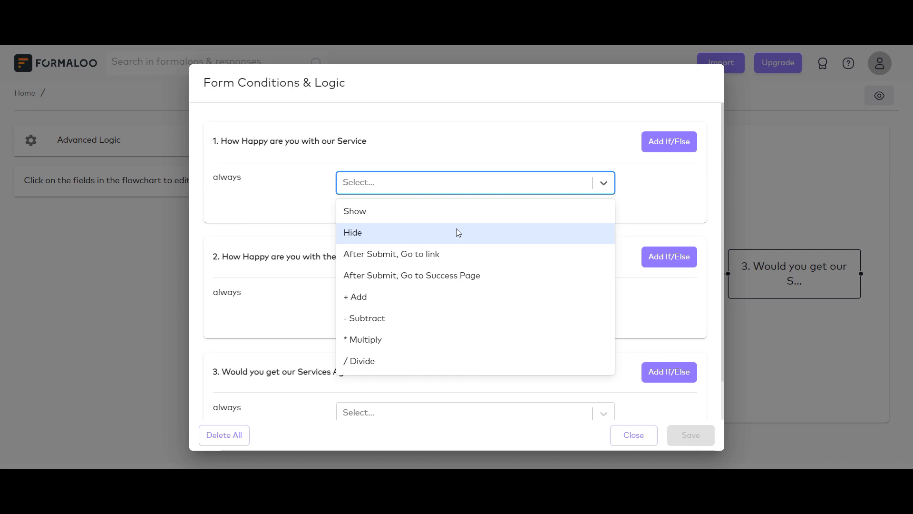
left_click(698, 218)
scroll(622, 347, "down", 2)
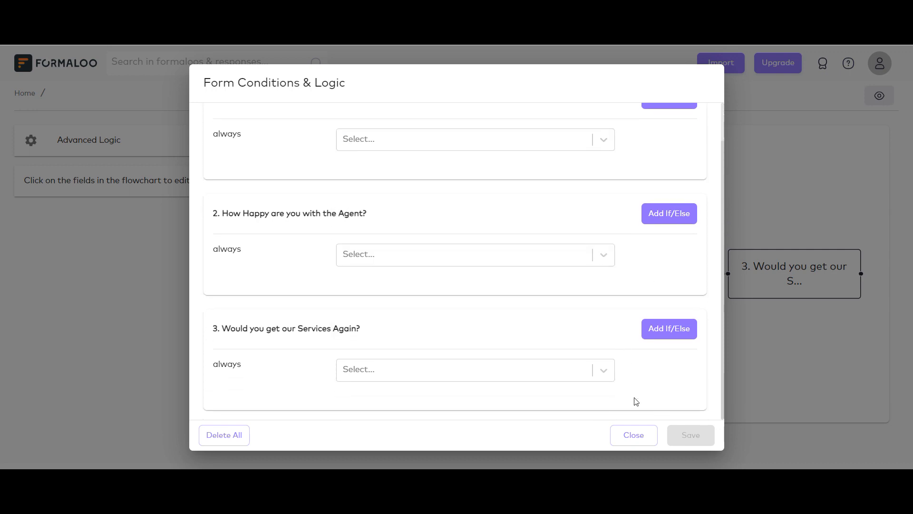
left_click(637, 435)
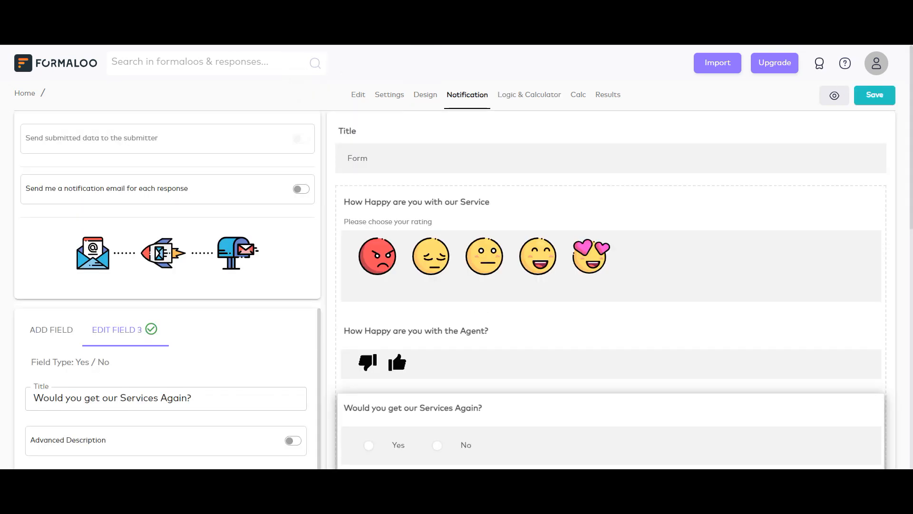
Go through the form calculator's introduction tips and review its calculation and answer sheet options
left_click(578, 95)
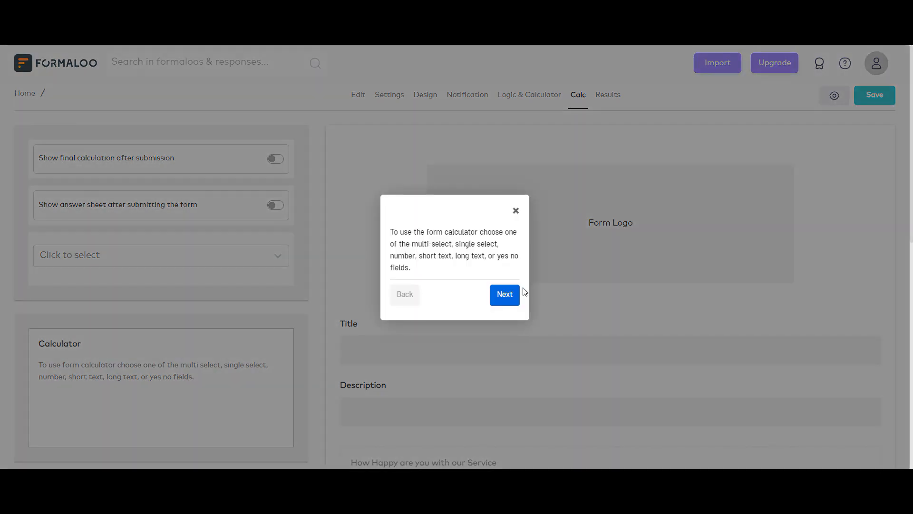
left_click(512, 299)
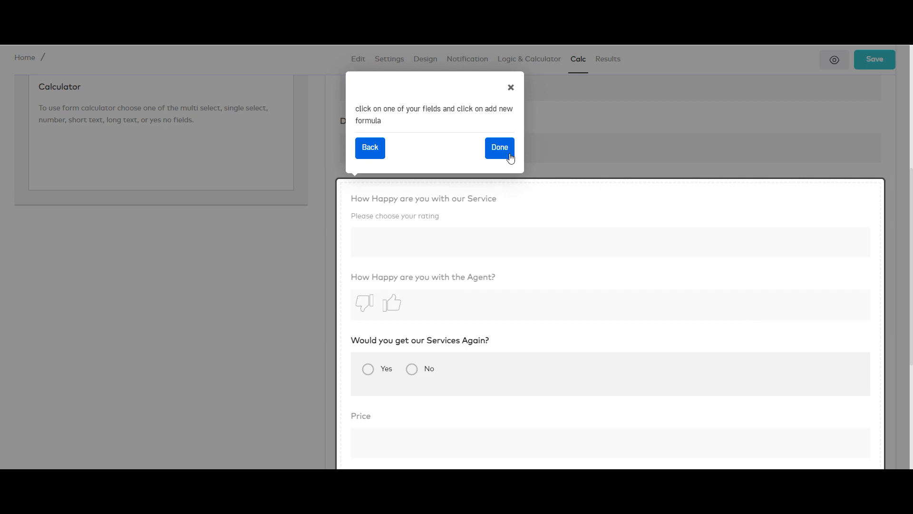
left_click(500, 147)
scroll(643, 339, "up", 3)
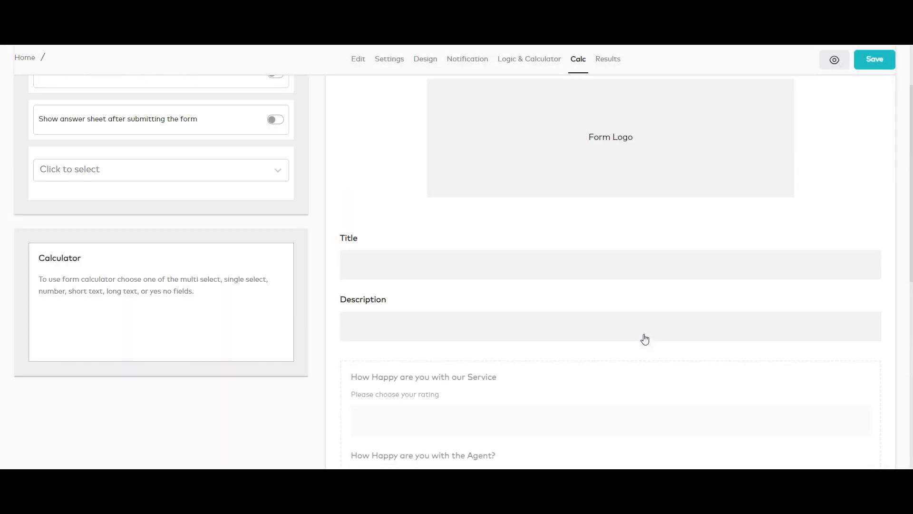
scroll(644, 339, "up", 2)
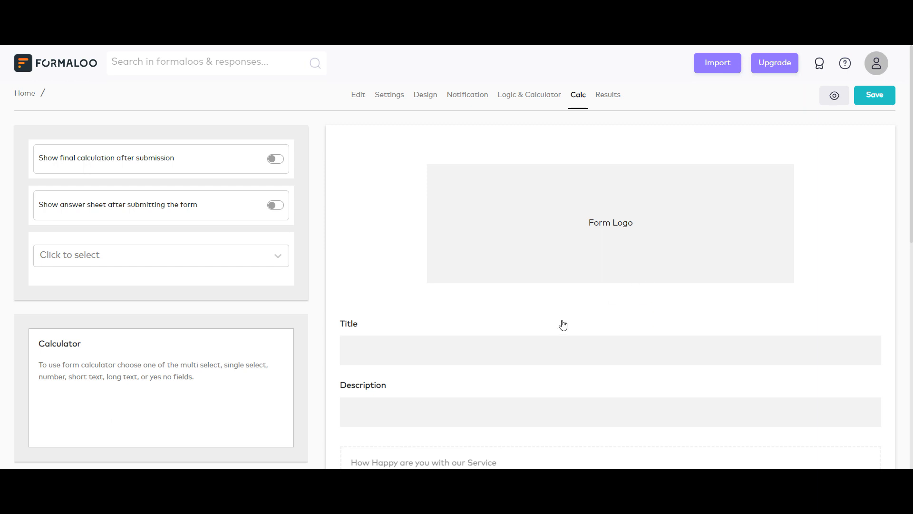
Save the form and view the published version to check how all three questions are laid out
left_click(608, 98)
left_click(865, 97)
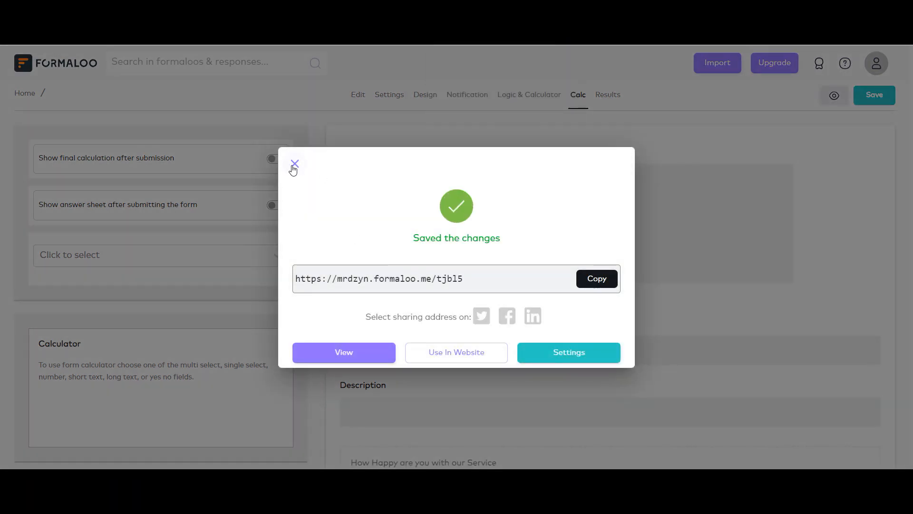
left_click(380, 355)
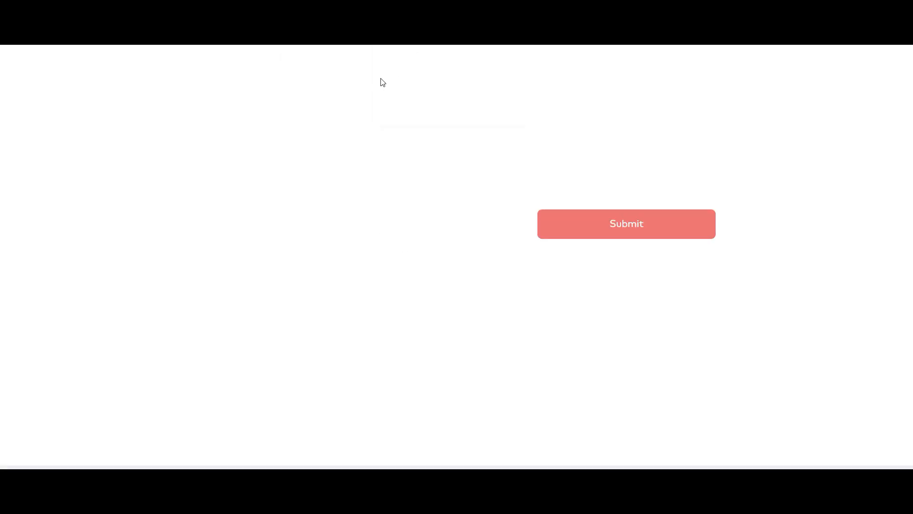
scroll(614, 285, "down", 1)
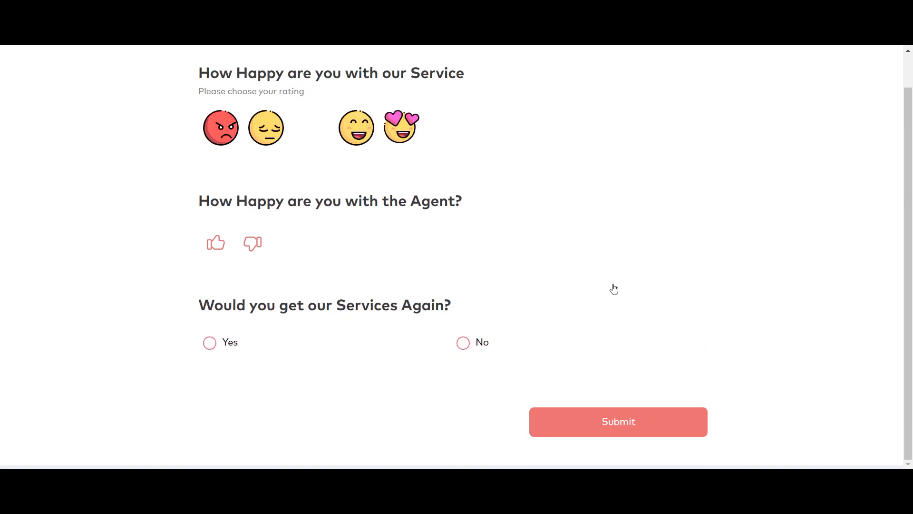
scroll(610, 286, "up", 1)
scroll(560, 269, "down", 1)
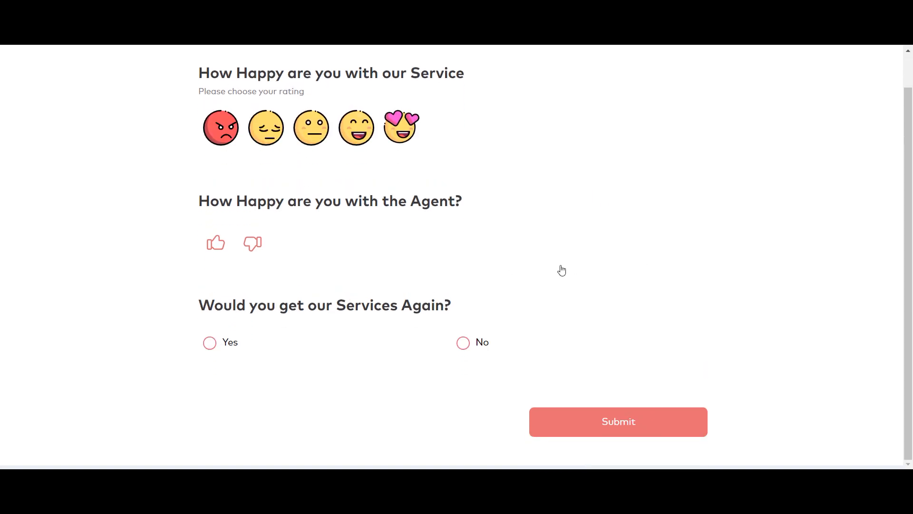
scroll(611, 395, "up", 1)
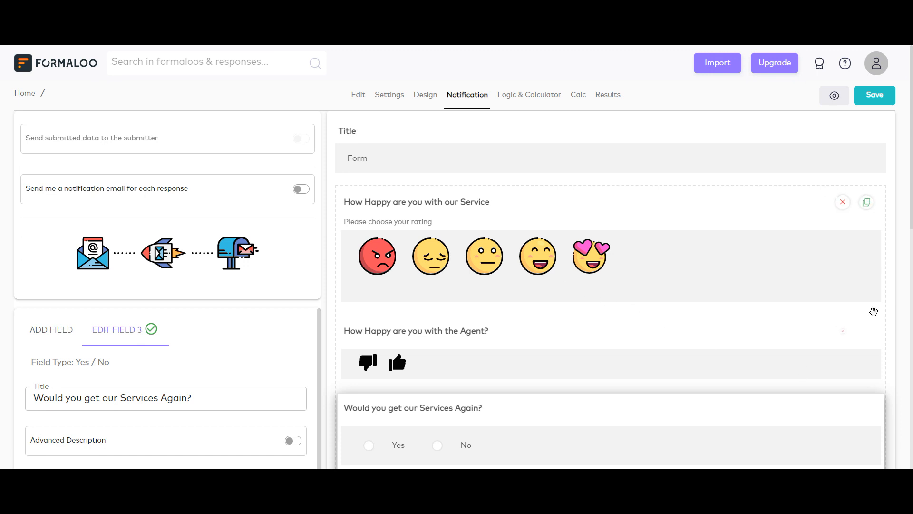
Save the form with the Multi step form type and page through its questions in the published view
left_click(422, 98)
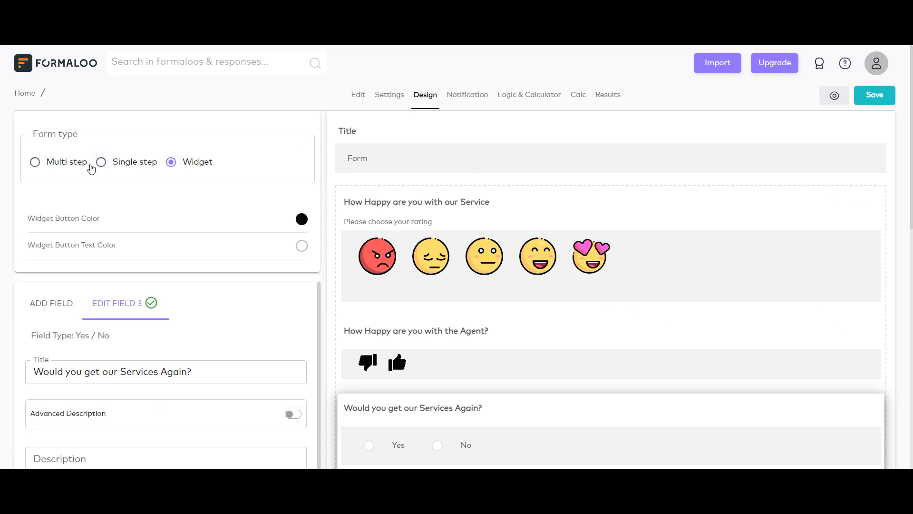
left_click(62, 168)
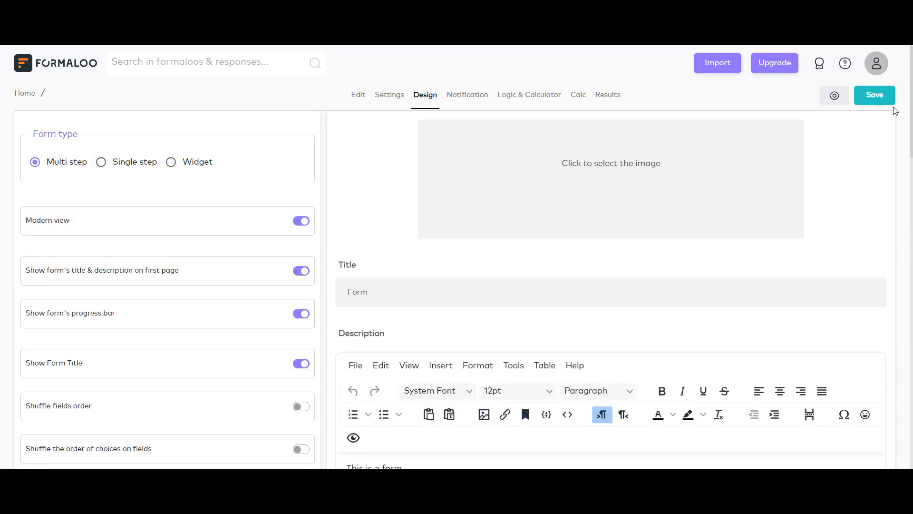
left_click(877, 102)
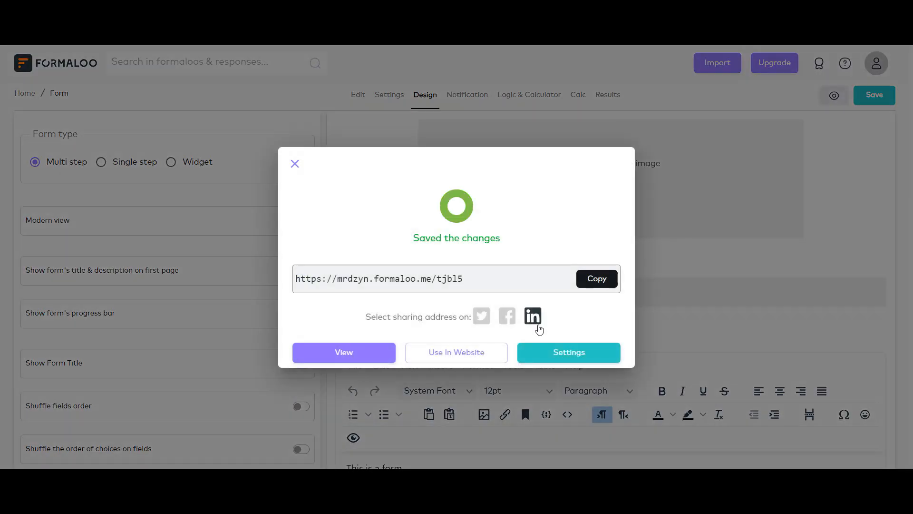
left_click(372, 358)
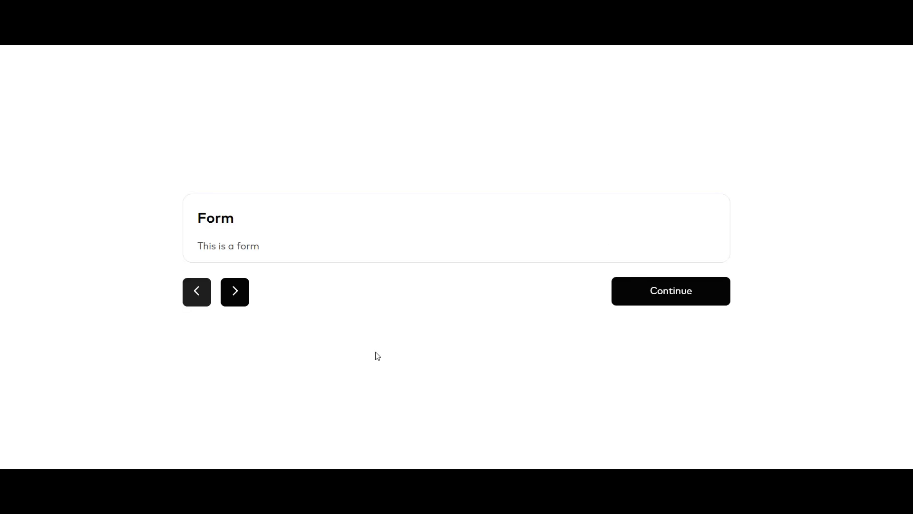
left_click(235, 291)
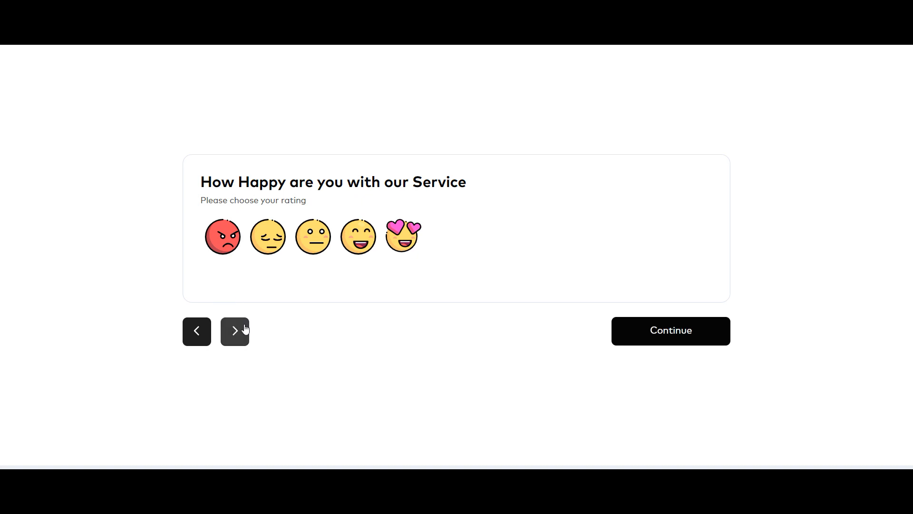
left_click(246, 329)
left_click(245, 328)
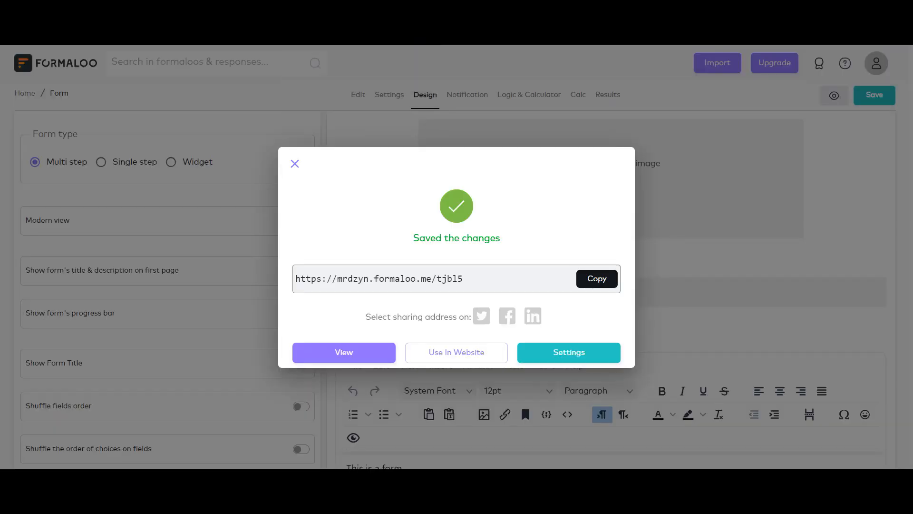
Save the form with the Single step form type and review the published page from title to last question
left_click(295, 164)
left_click(101, 161)
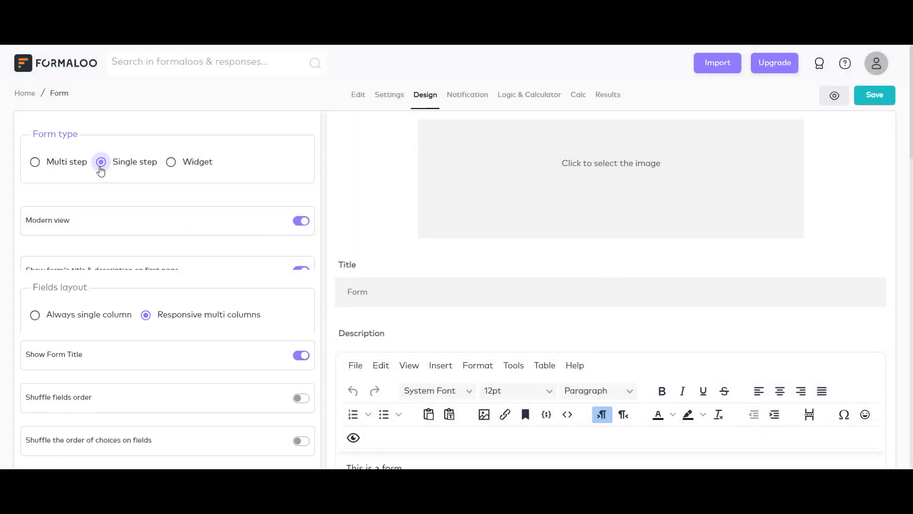
left_click(880, 98)
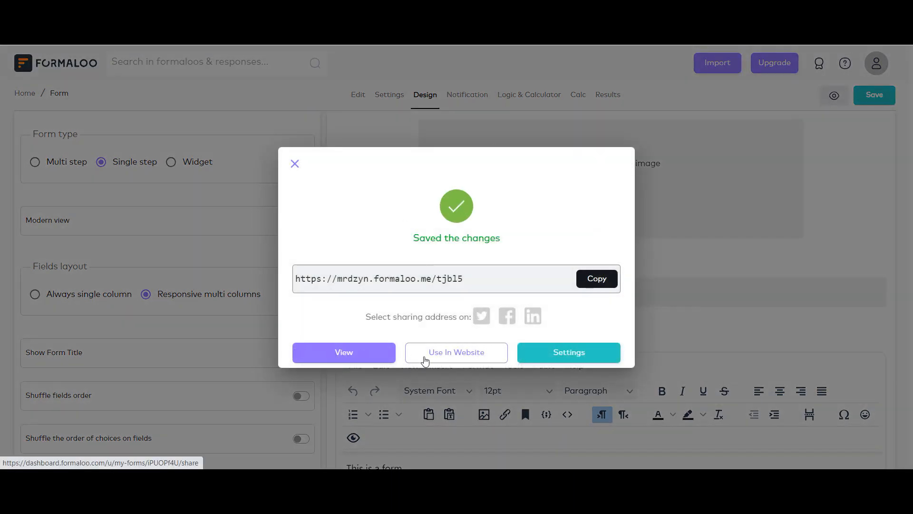
left_click(375, 360)
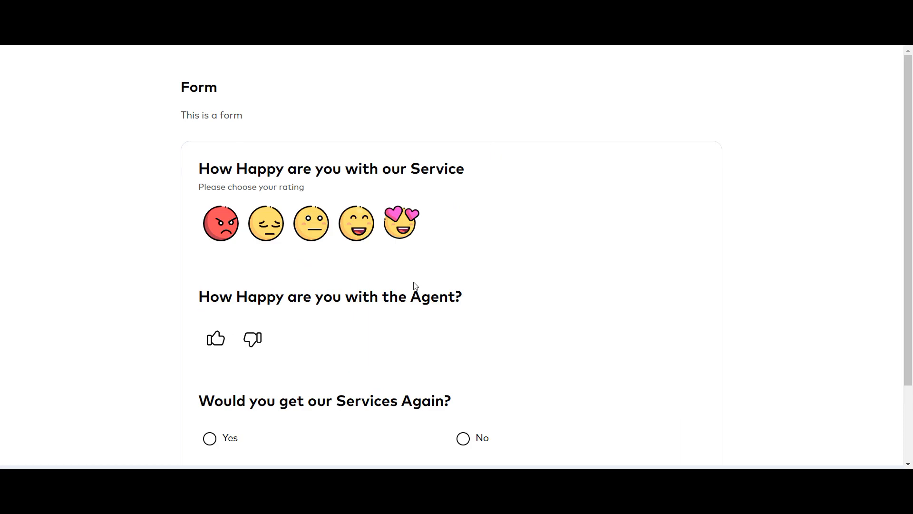
scroll(562, 344, "down", 2)
scroll(563, 344, "up", 2)
scroll(562, 343, "down", 2)
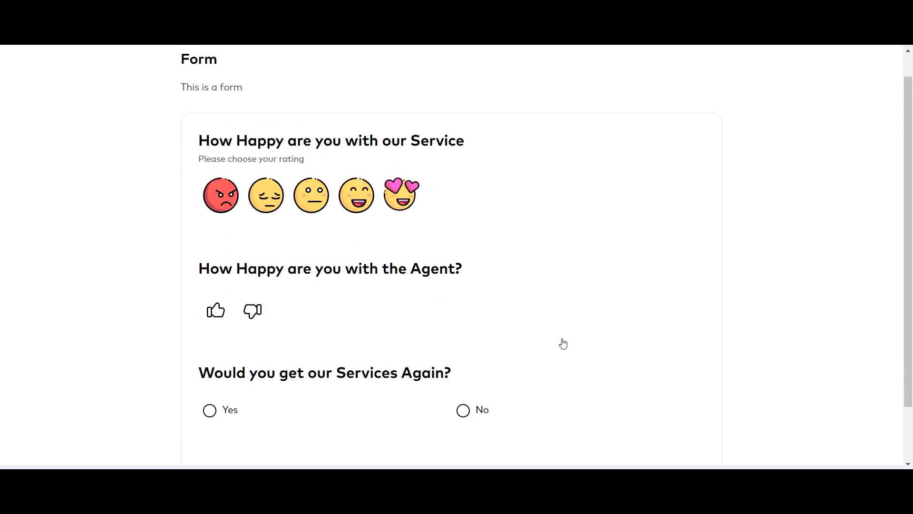
scroll(563, 342, "up", 2)
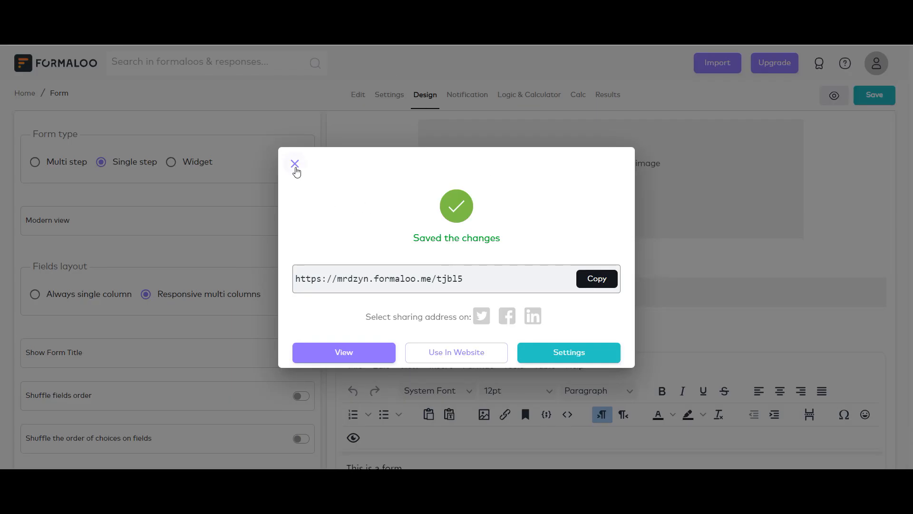
Leave the form editor and return to the home dashboard, confirming that all work is saved
left_click(294, 164)
scroll(785, 235, "down", 1)
scroll(785, 234, "up", 1)
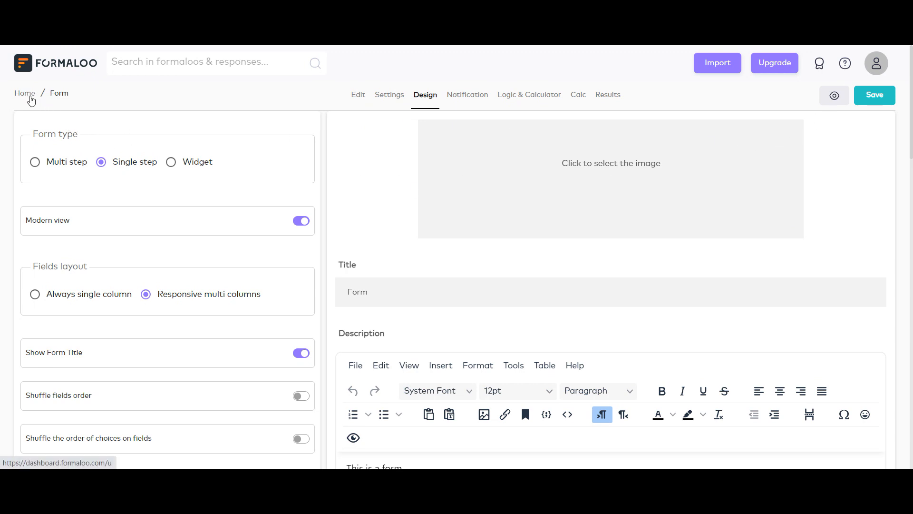
left_click(27, 94)
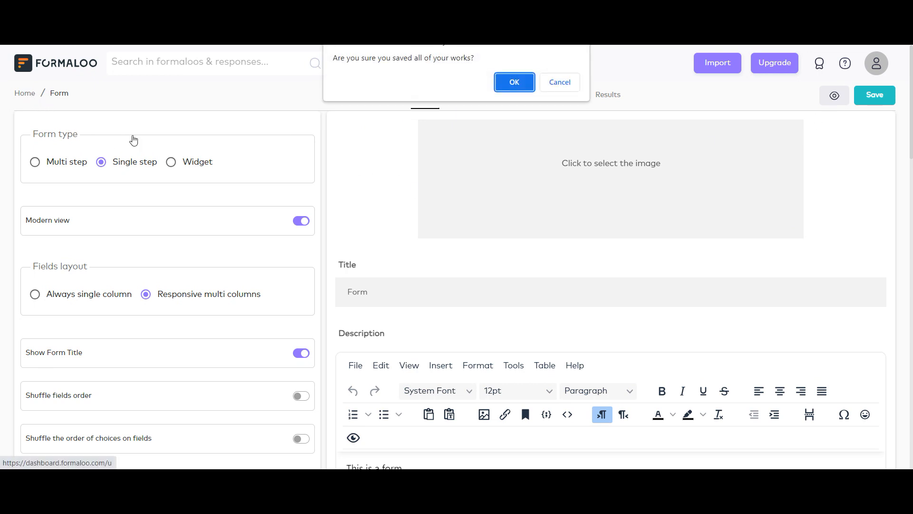
left_click(523, 87)
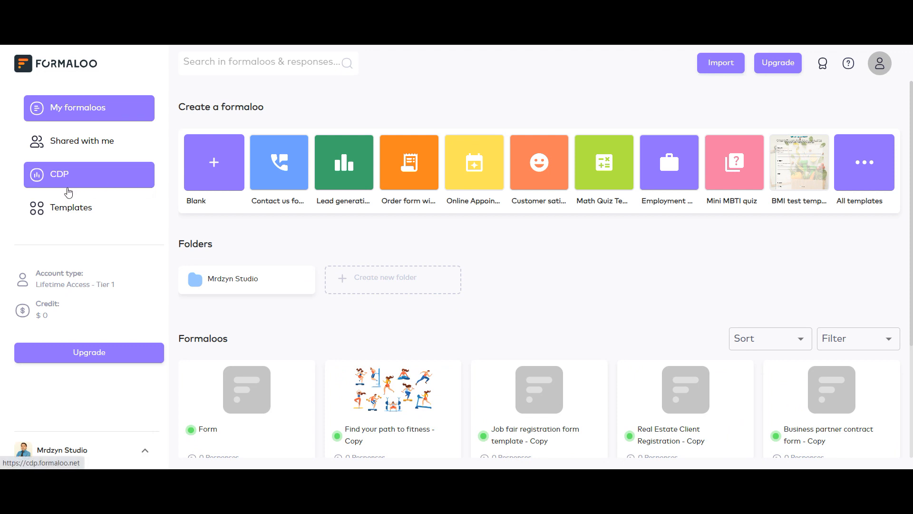
Review the dashboard's navigation entries and the options available in the account menu
left_click(69, 191)
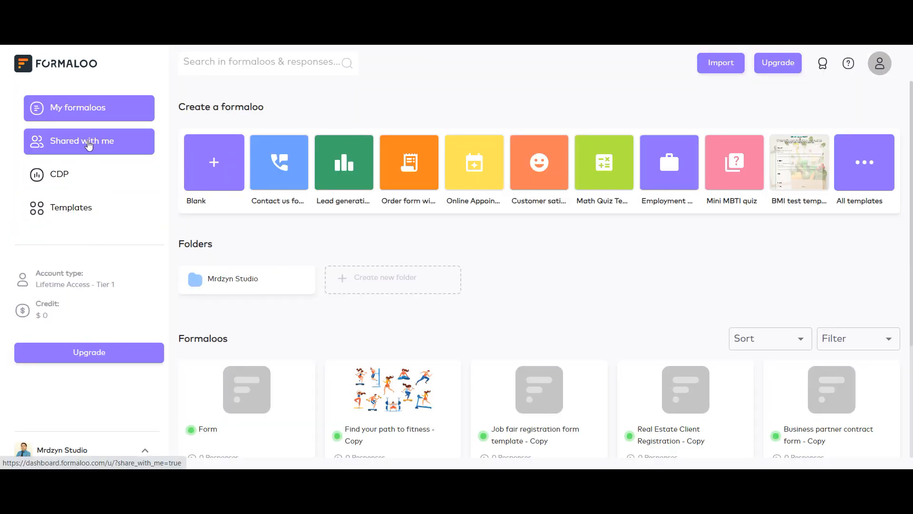
left_click(878, 67)
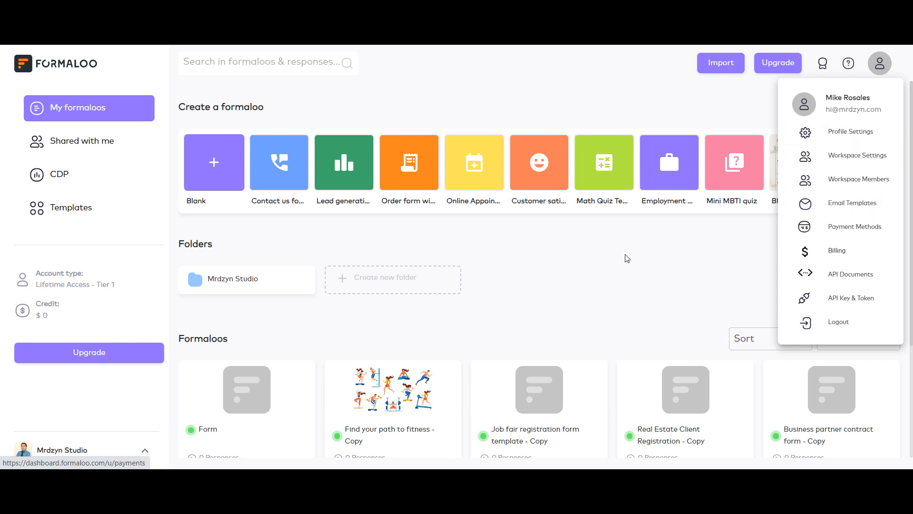
left_click(520, 261)
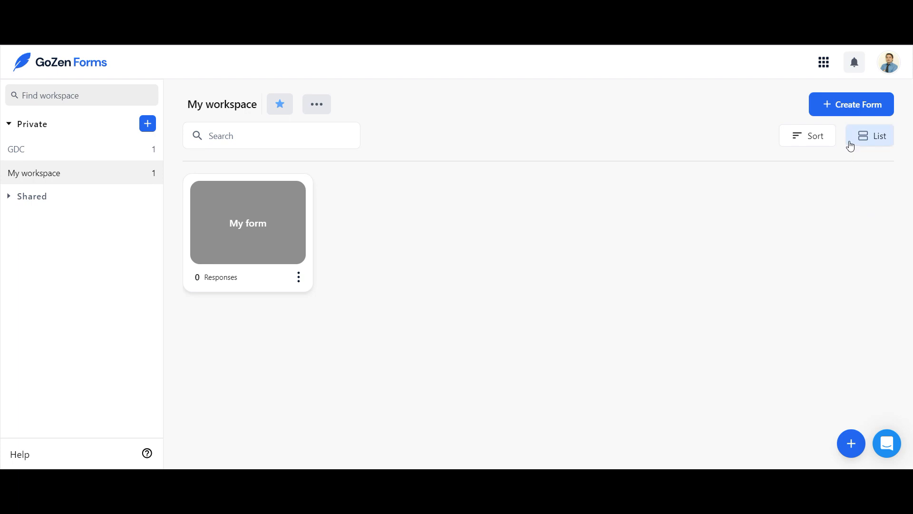
Switch to GoZen Forms, begin a new form from a template, and browse the Business, Gaming and Job Application templates
left_click(851, 114)
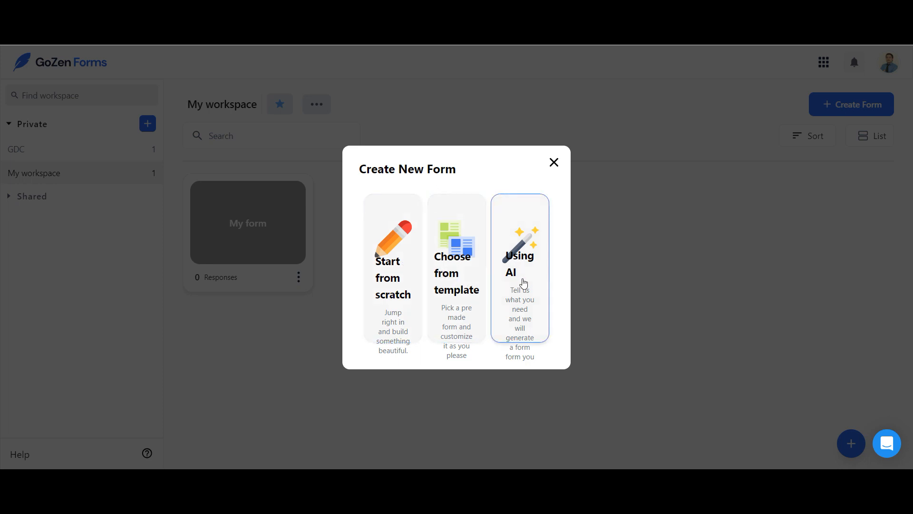
left_click(457, 280)
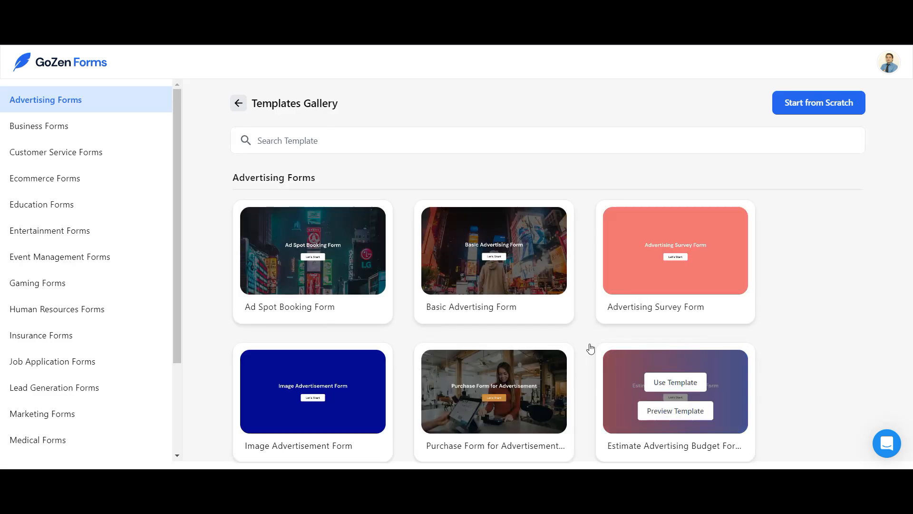
left_click(42, 141)
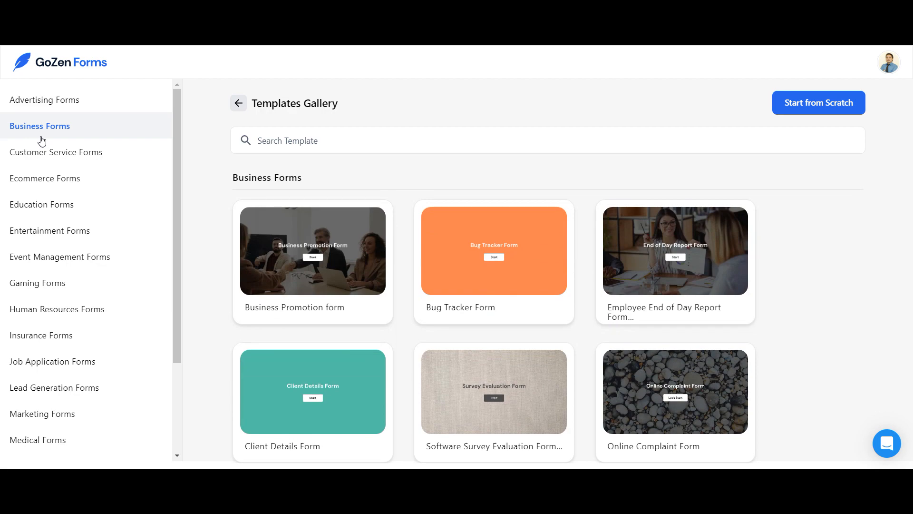
left_click(74, 291)
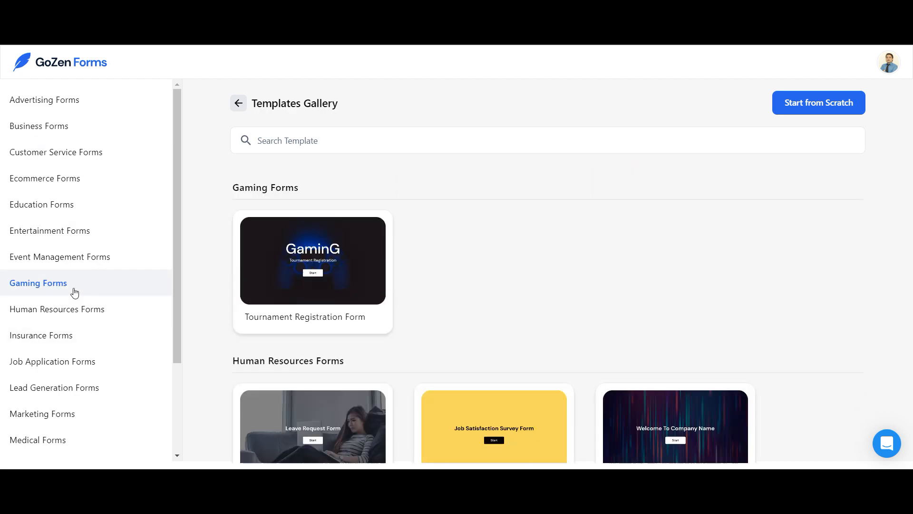
left_click(75, 363)
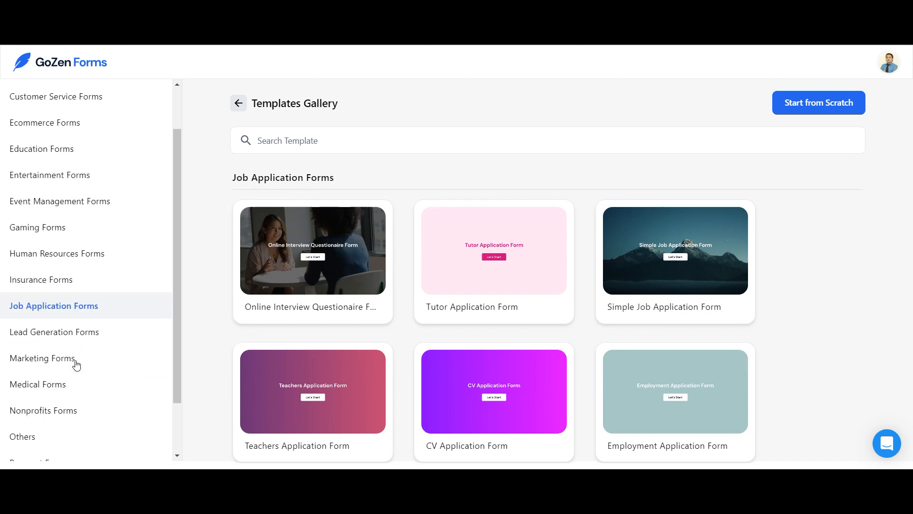
Browse the Nonprofits, Real Estate and Registration form categories in the templates gallery
scroll(75, 367, "down", 2)
left_click(68, 345)
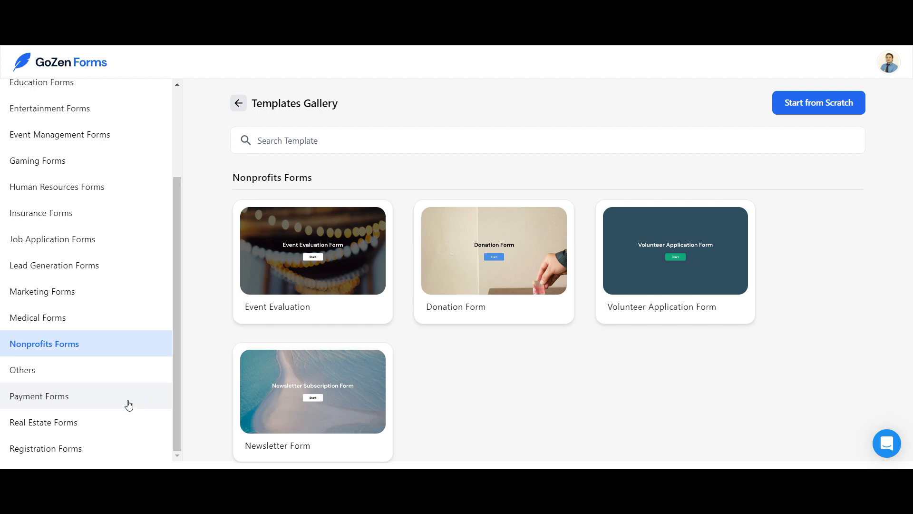
left_click(111, 422)
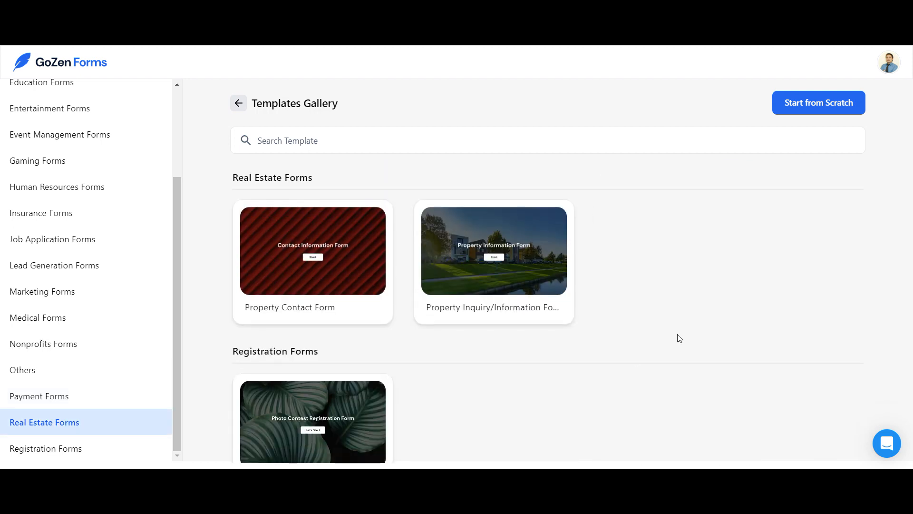
mouse_move(418, 214)
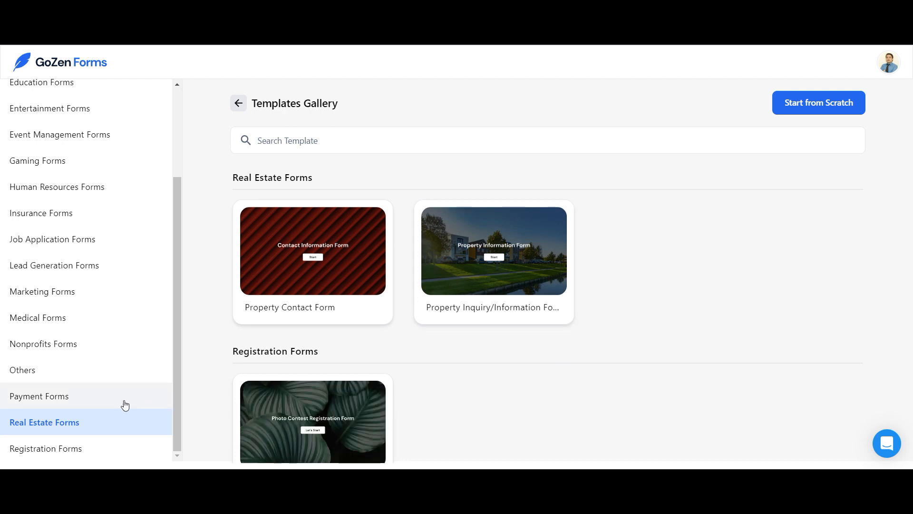
left_click(152, 426)
scroll(608, 358, "down", 1)
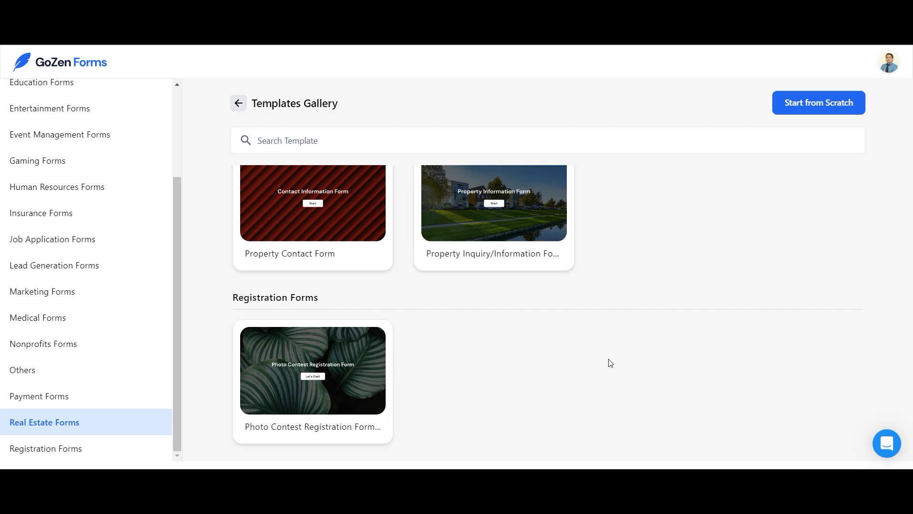
Preview the Property Inquiry/Information Form template, start it, and examine the branding badge on its first question
mouse_move(562, 238)
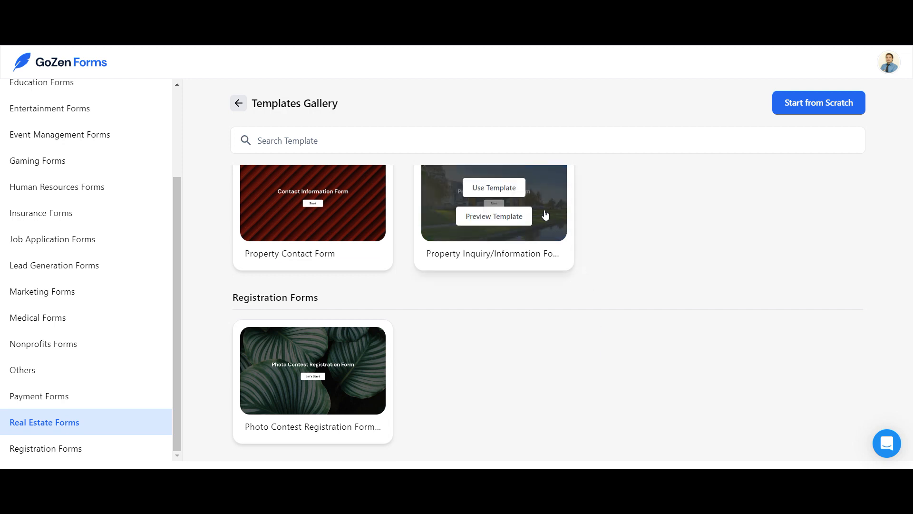
left_click(511, 220)
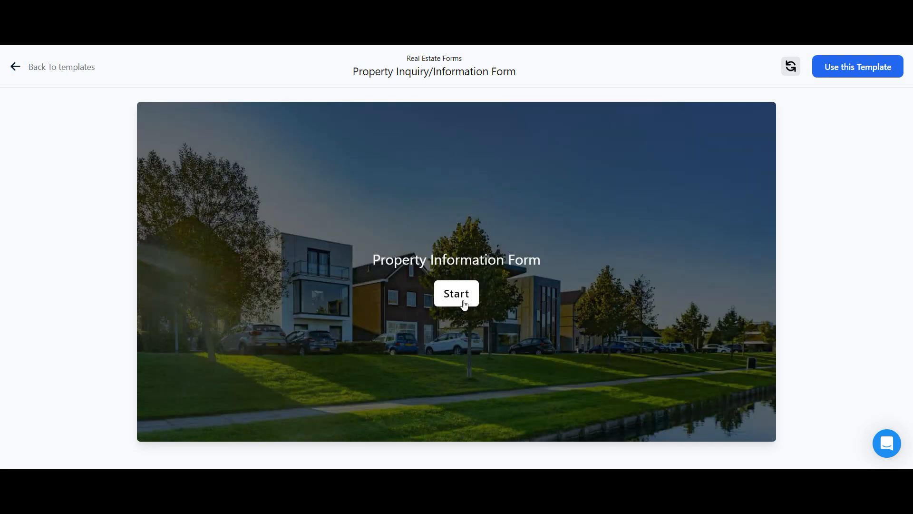
left_click(465, 304)
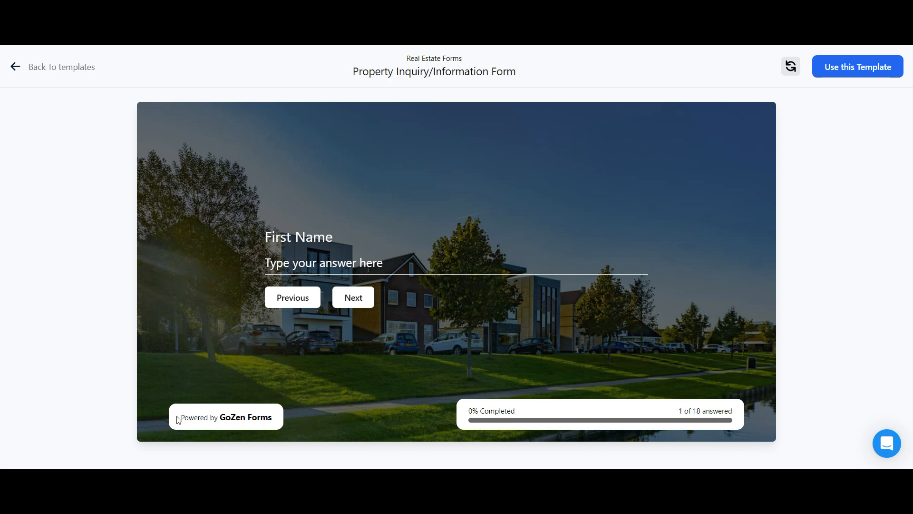
left_click_drag(183, 418, 274, 420)
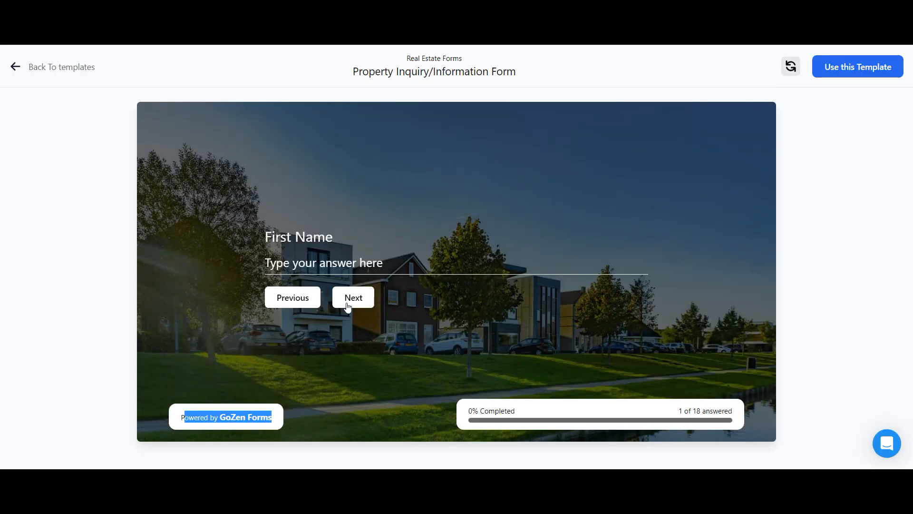
Page forward through the previewed form to the Email question, go back to Date Of Birth, and return to the gallery
left_click(348, 305)
left_click(351, 304)
left_click(353, 307)
left_click(354, 308)
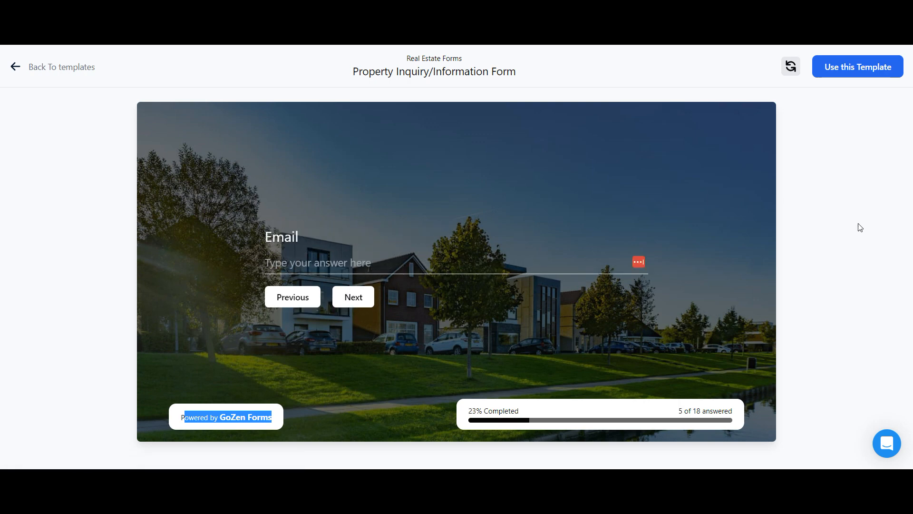
left_click(302, 297)
left_click(303, 299)
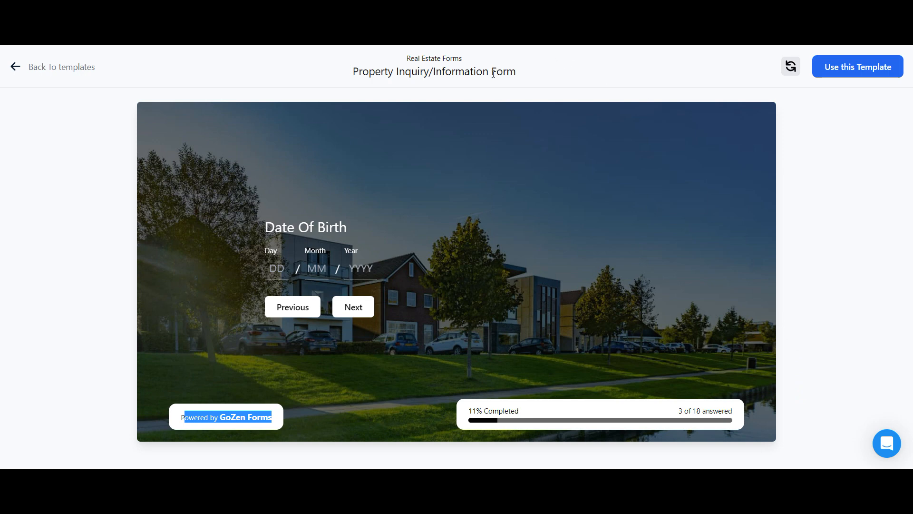
left_click(25, 69)
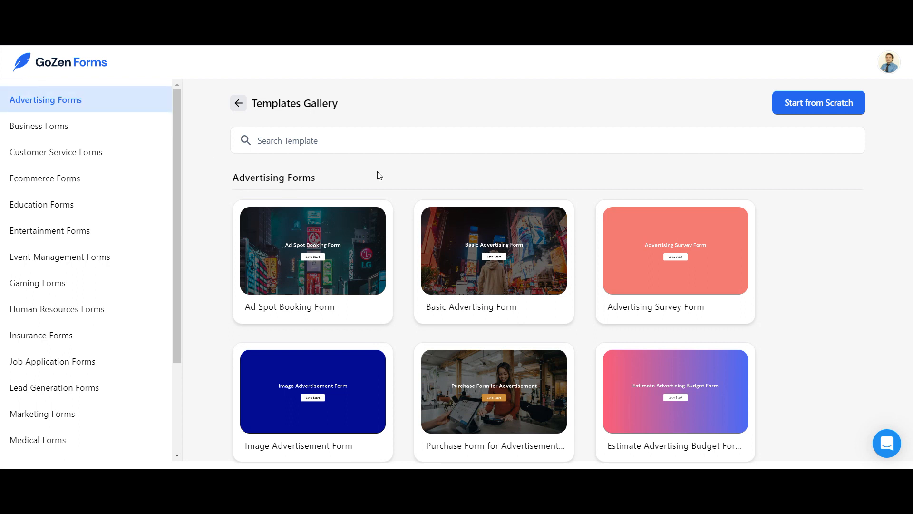
Create a form from scratch named "My form2" and try the magic-wand tool for its questions
left_click(854, 111)
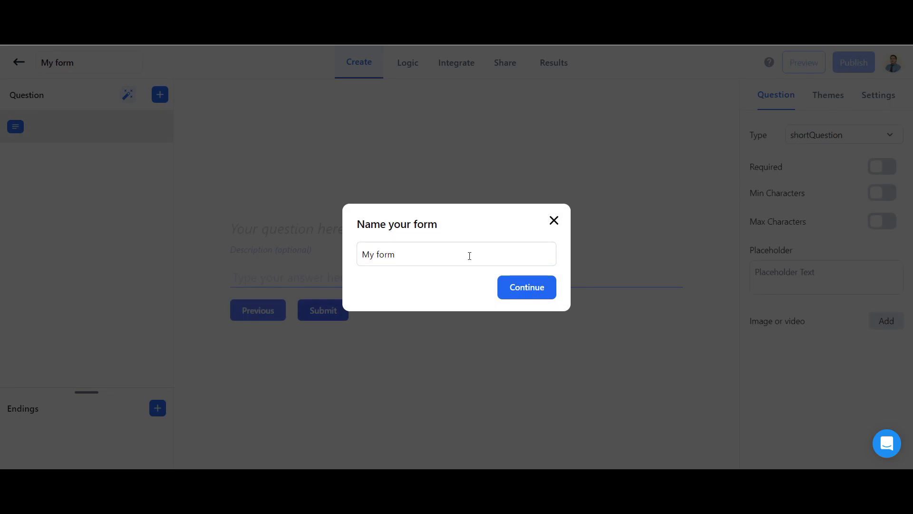
left_click(259, 249)
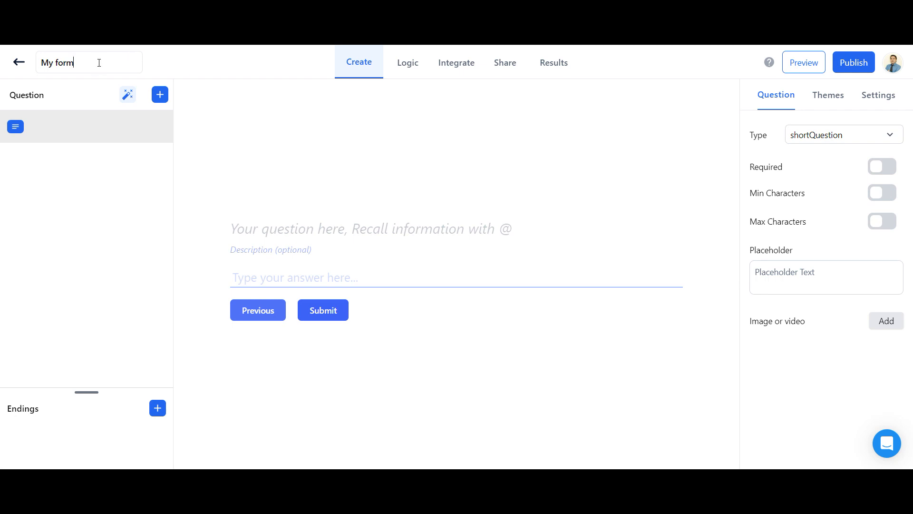
mouse_move(113, 138)
mouse_move(67, 138)
left_click(127, 100)
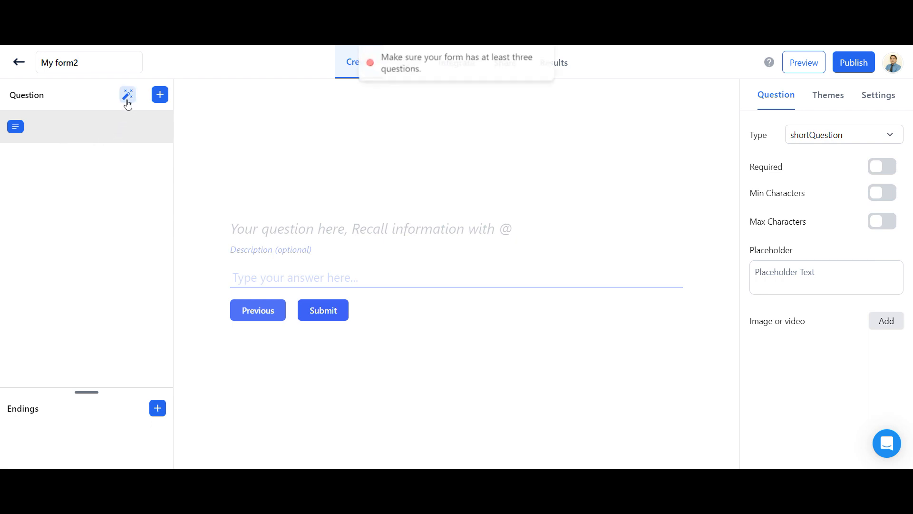
mouse_move(108, 119)
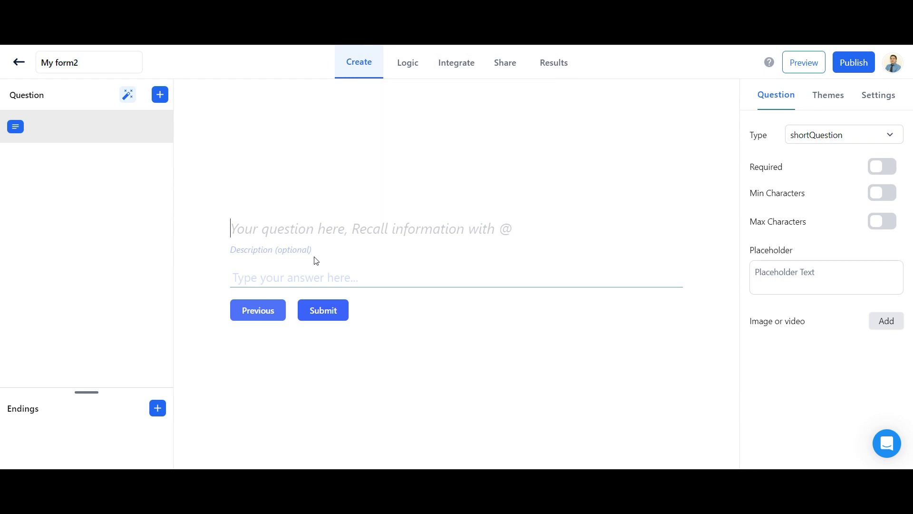
Change the first question's type to rating and check the shape choices, keeping Star
left_click(822, 144)
scroll(860, 206, "down", 3)
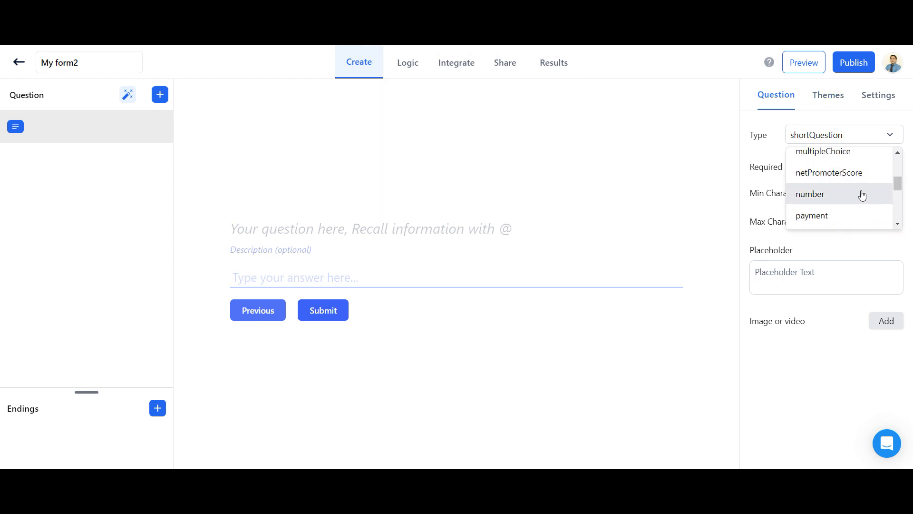
scroll(863, 200, "up", 2)
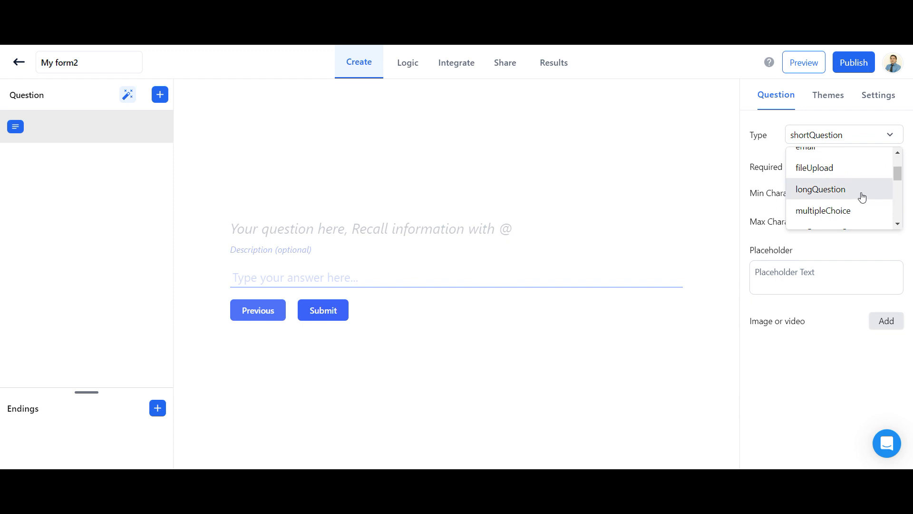
scroll(862, 197, "down", 4)
left_click(861, 200)
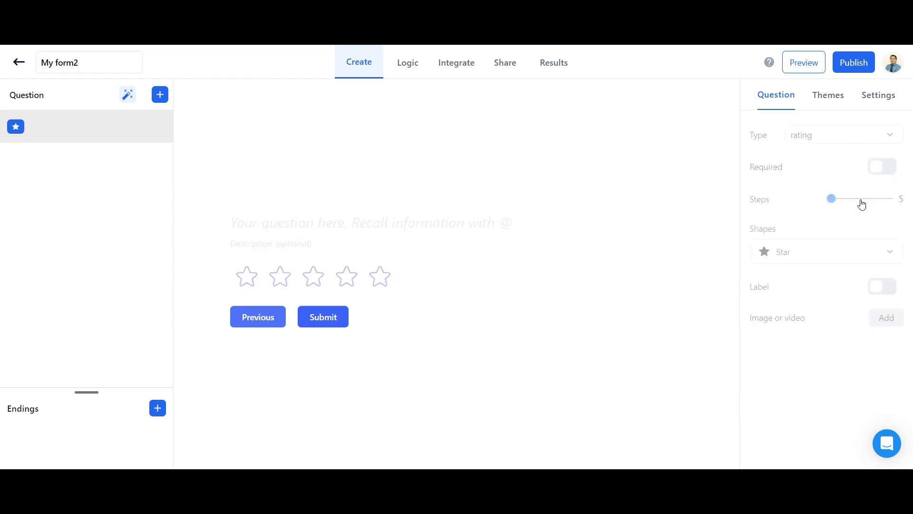
left_click(855, 252)
left_click(856, 281)
left_click(859, 256)
left_click(860, 255)
Enter "How would you rate our service?" as the rating question and add a Net Promoter Score (NPS) question
left_click(335, 229)
type("How ")
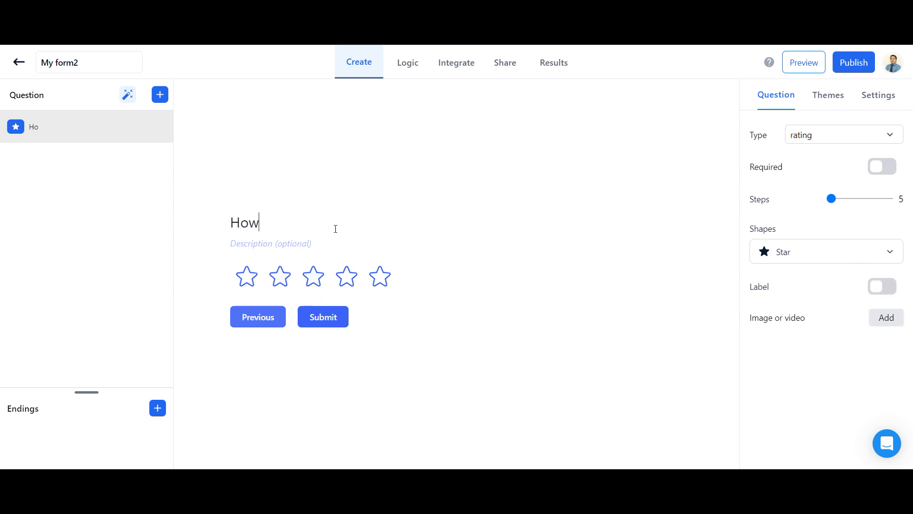
type("would you rate our service?")
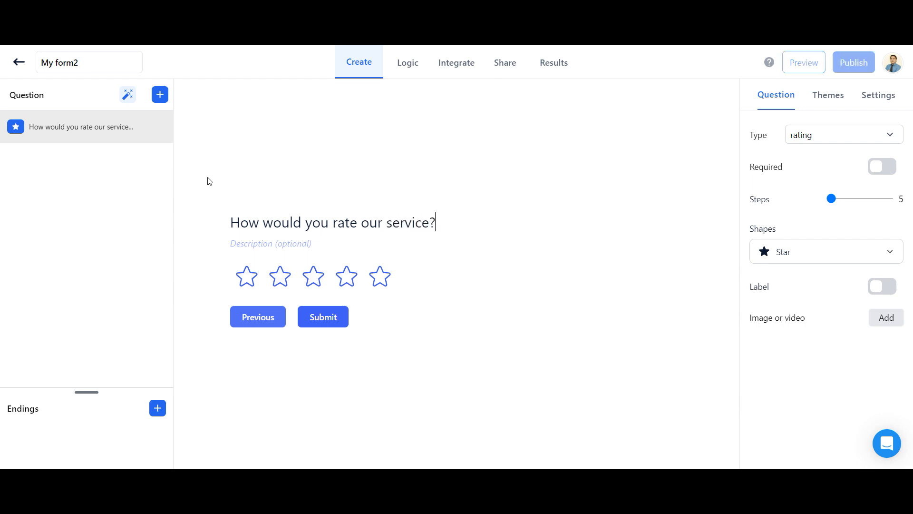
left_click(158, 95)
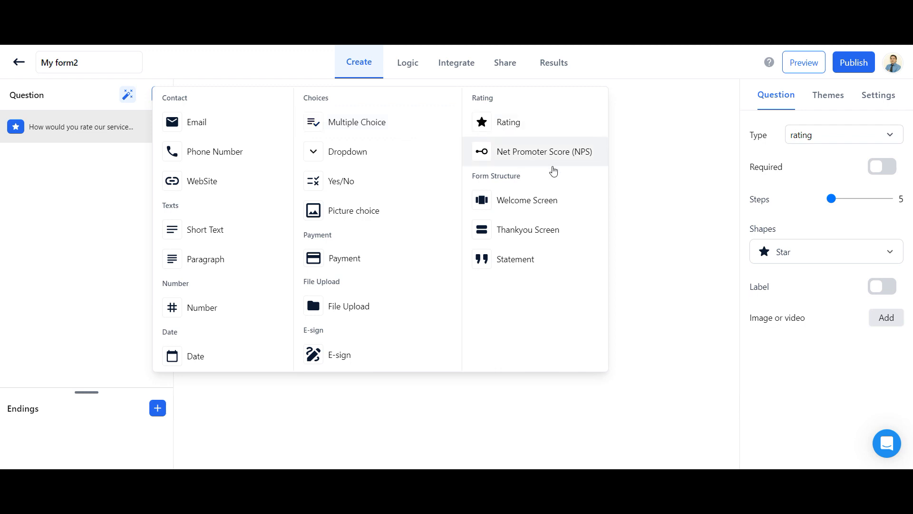
left_click(557, 160)
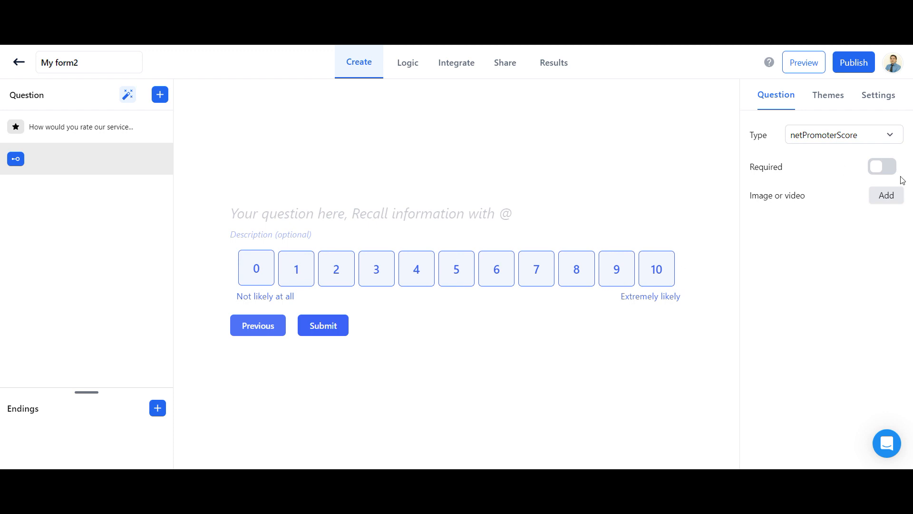
Turn on the form's progress bar, try the branding badge on and off, and review the remaining form settings
left_click(873, 104)
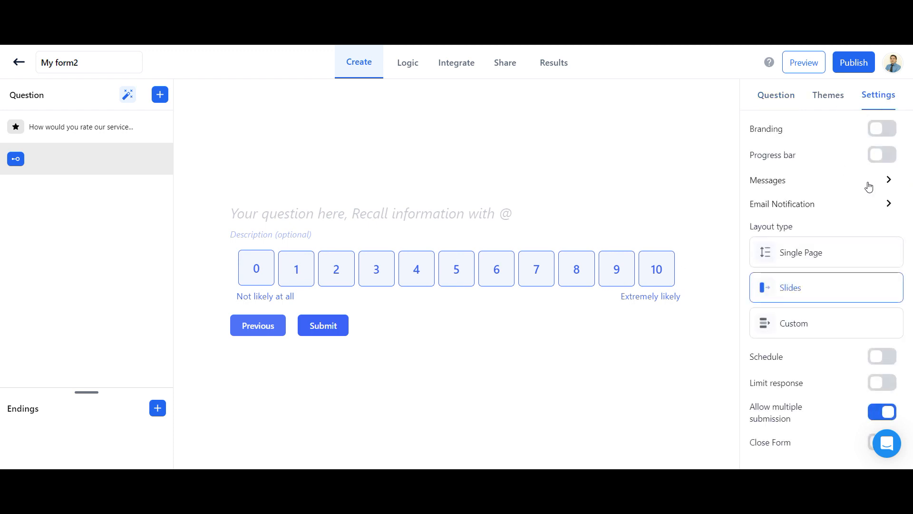
left_click(890, 158)
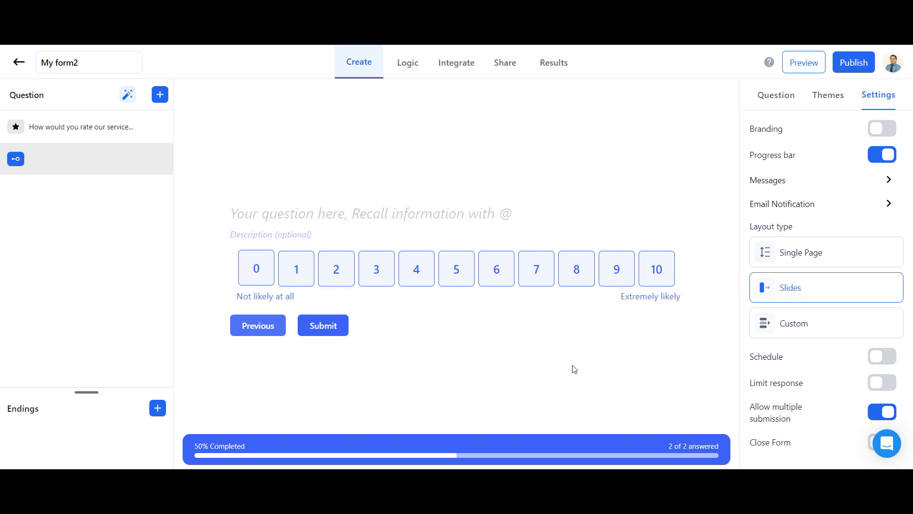
left_click(887, 130)
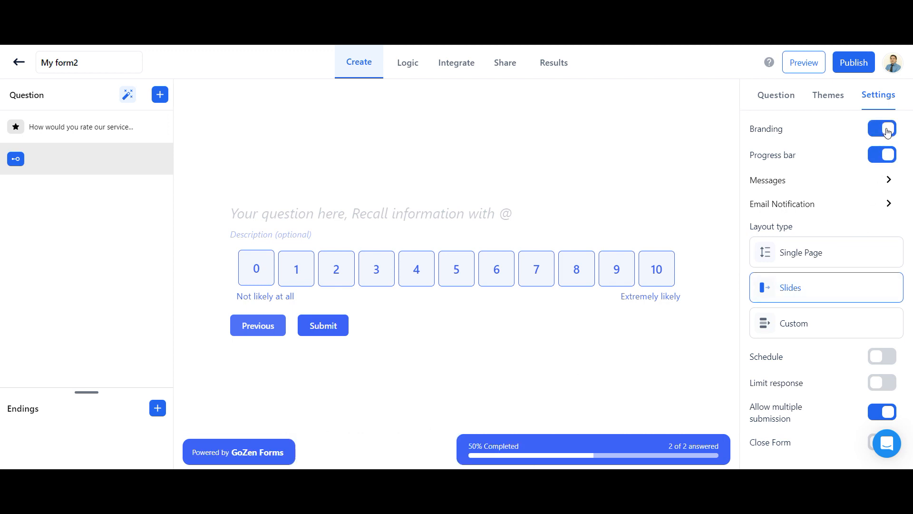
left_click(887, 129)
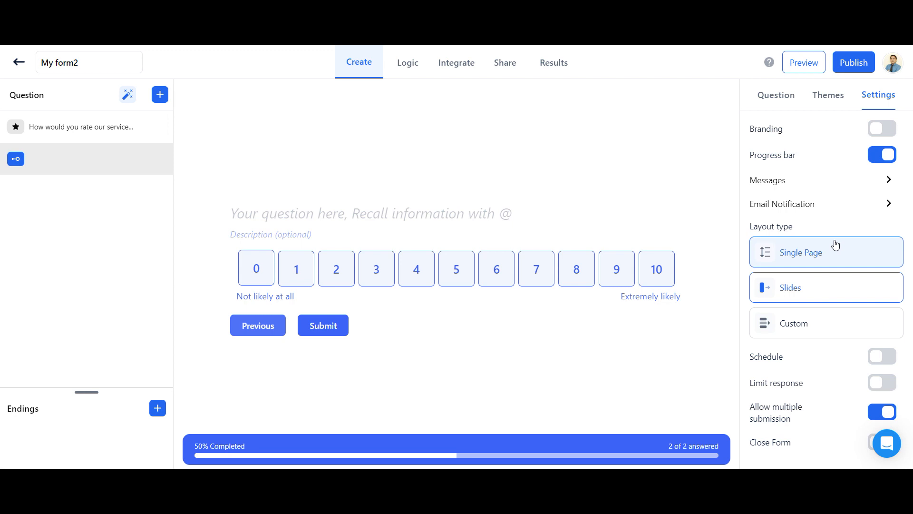
scroll(836, 245, "down", 1)
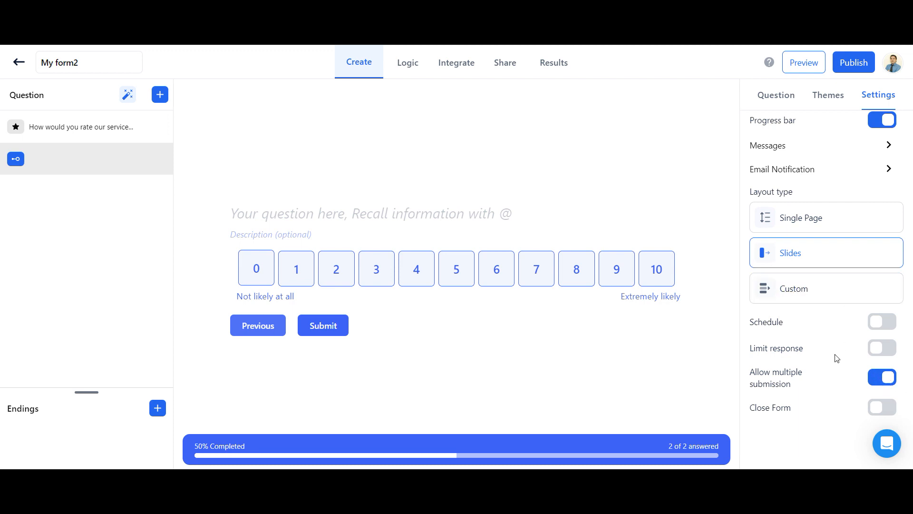
Try the Single Page and Custom layout types for the form and set the layout back to Slides
scroll(836, 357, "up", 1)
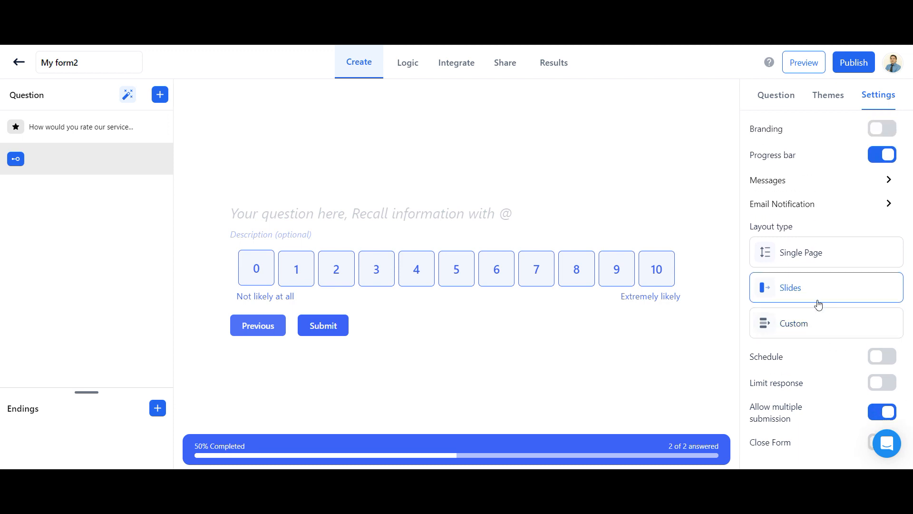
left_click(827, 259)
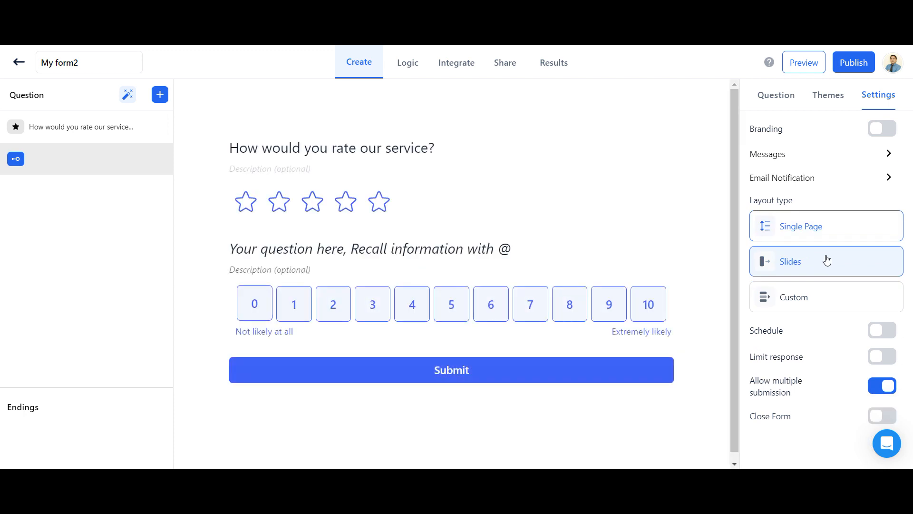
left_click(806, 298)
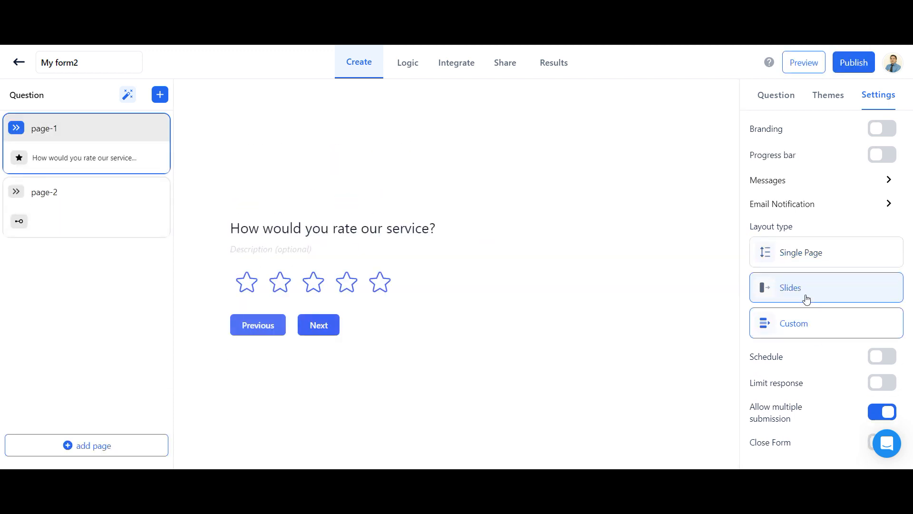
left_click(806, 297)
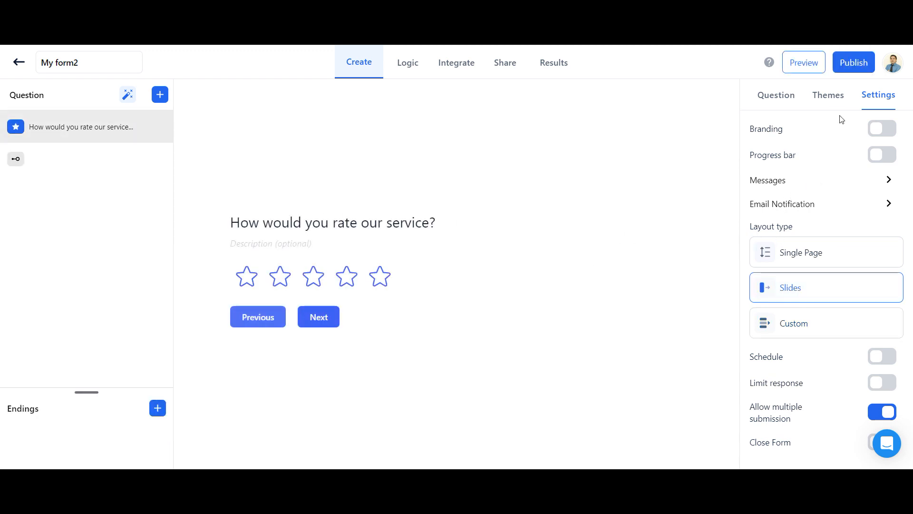
Browse the theme gallery and apply Theme 101, the purple-to-pink gradient, to the form
left_click(836, 102)
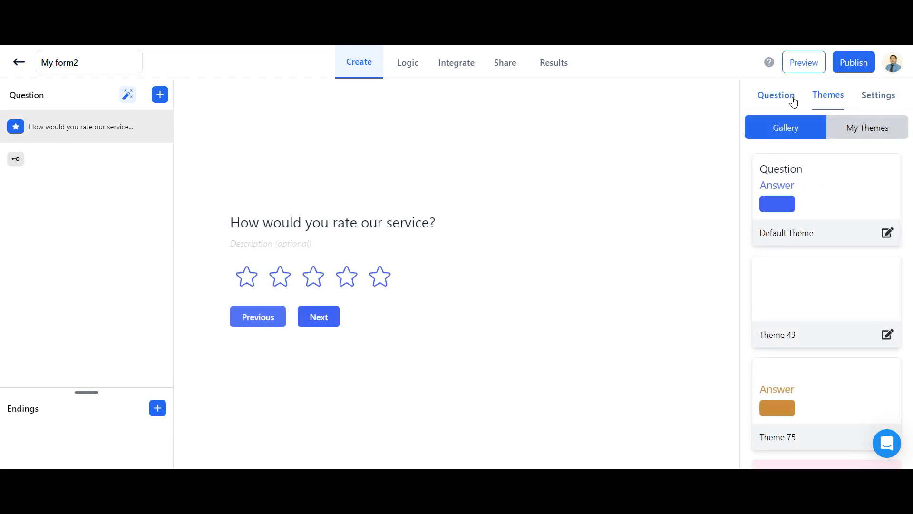
left_click(792, 99)
left_click(828, 101)
scroll(823, 295, "down", 3)
scroll(823, 294, "down", 5)
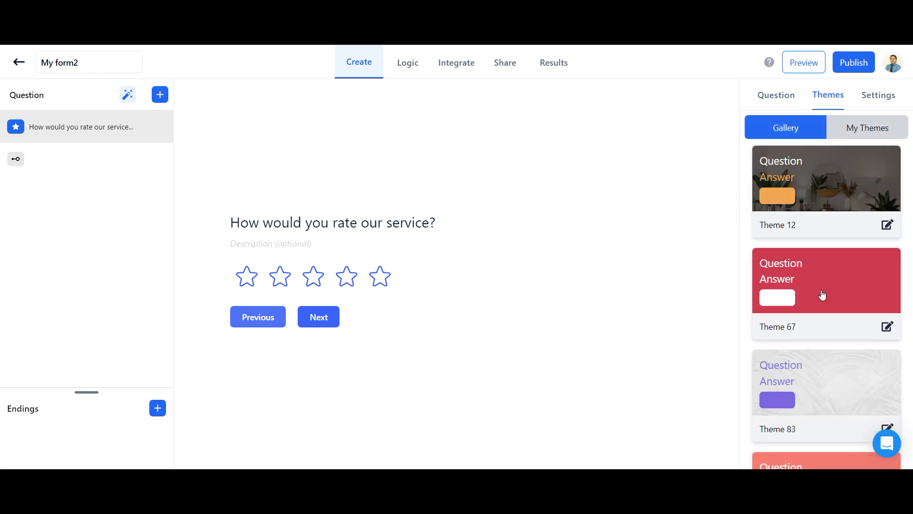
scroll(821, 296, "up", 4)
scroll(821, 332, "down", 5)
scroll(821, 331, "down", 2)
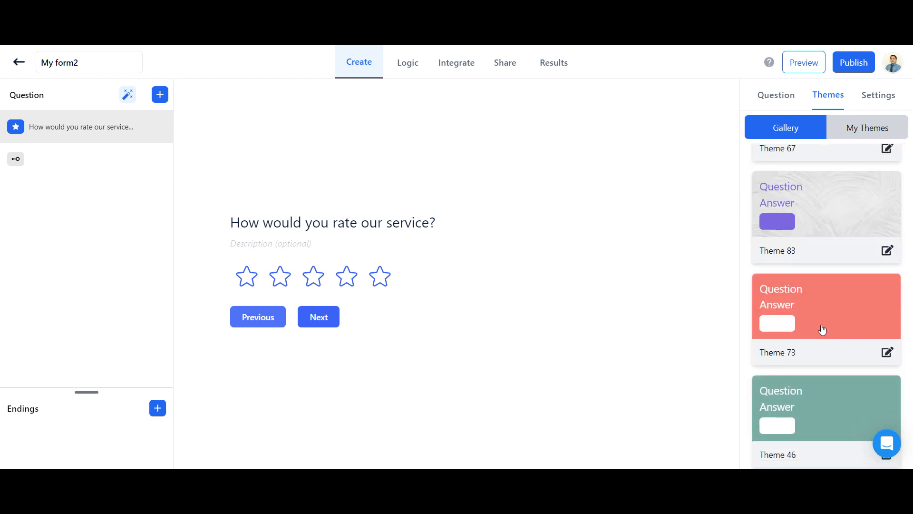
scroll(821, 329, "down", 4)
scroll(822, 329, "down", 4)
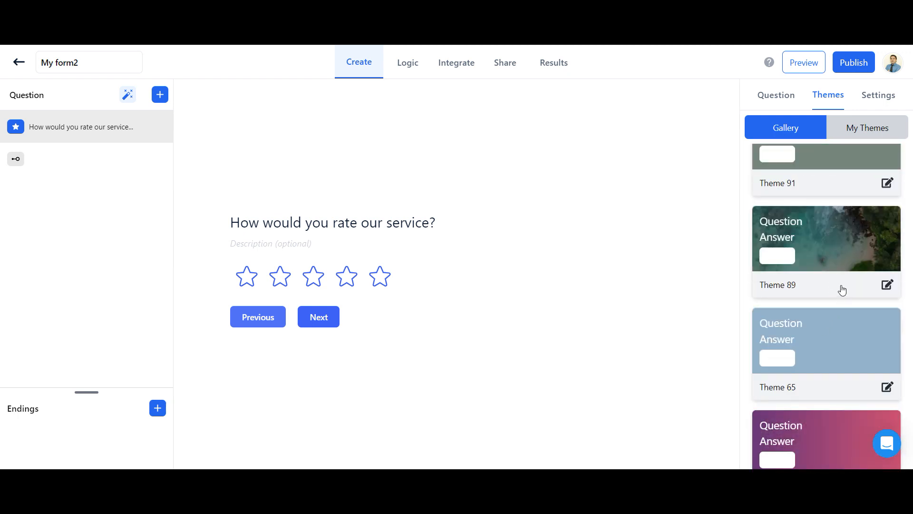
left_click(832, 436)
Apply the blue gradient theme listed below Theme 31 to the form and look over other gallery themes
scroll(820, 386, "down", 5)
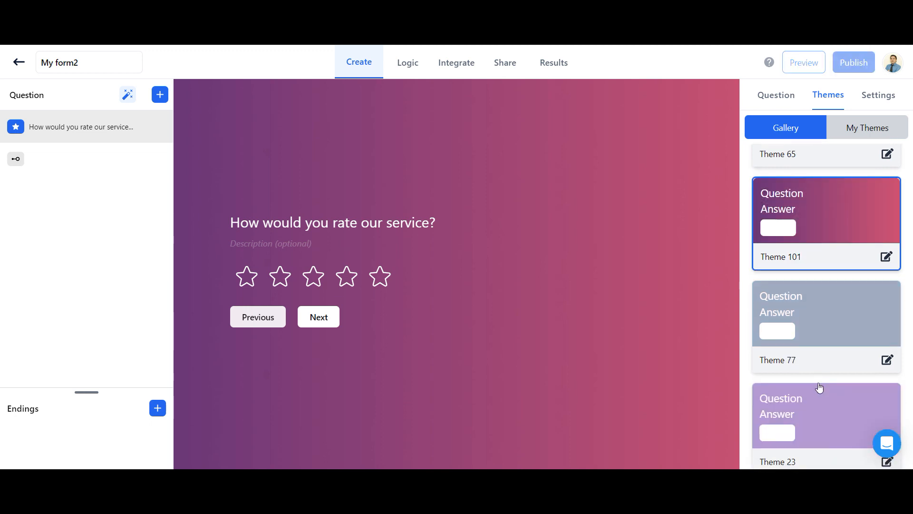
scroll(820, 386, "down", 5)
scroll(826, 333, "down", 3)
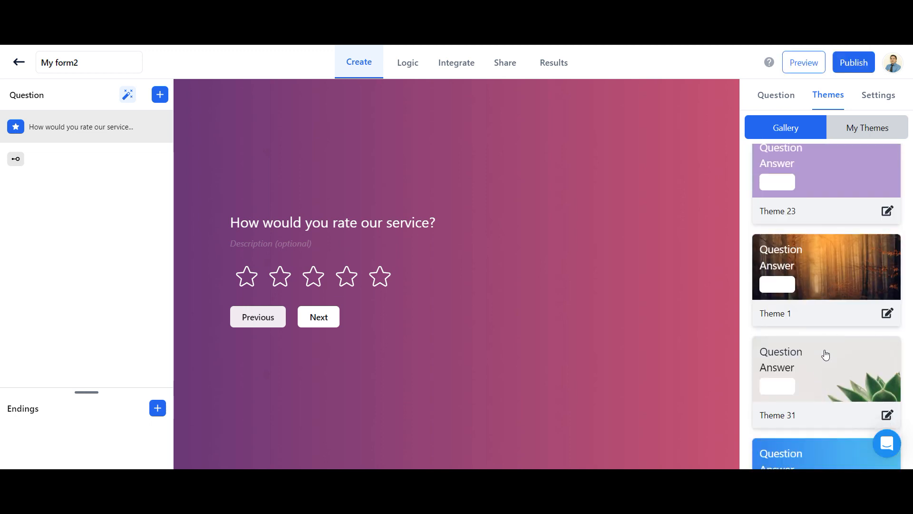
left_click(825, 355)
scroll(823, 333, "down", 10)
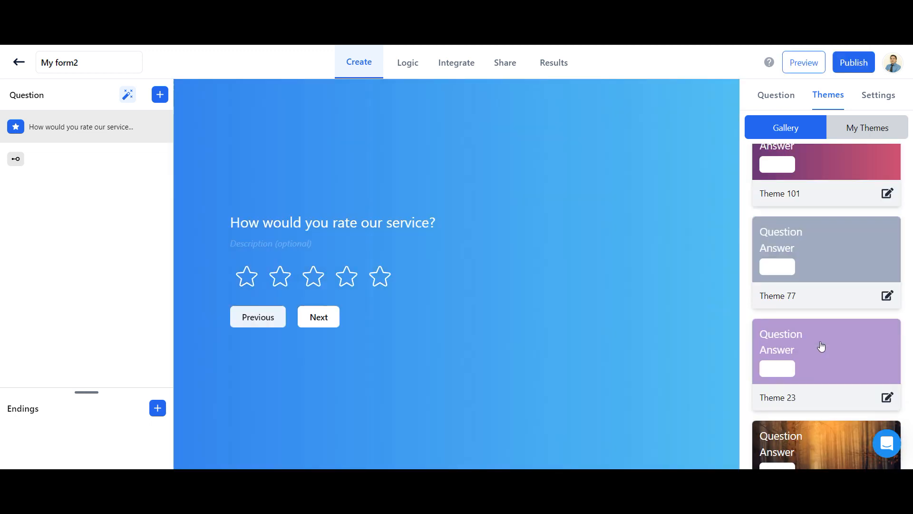
scroll(820, 316, "up", 4)
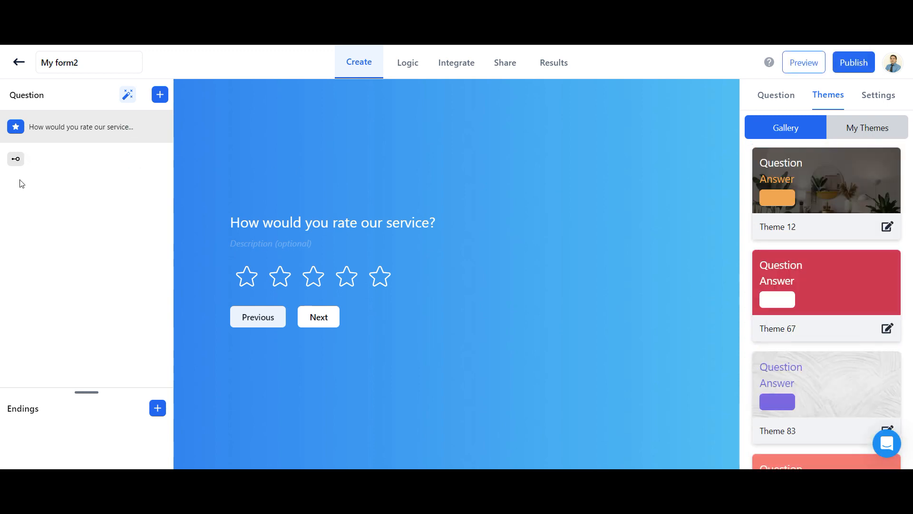
Enter "How would you rate our Agent?" as the text of the Net Promoter Score question
left_click(36, 164)
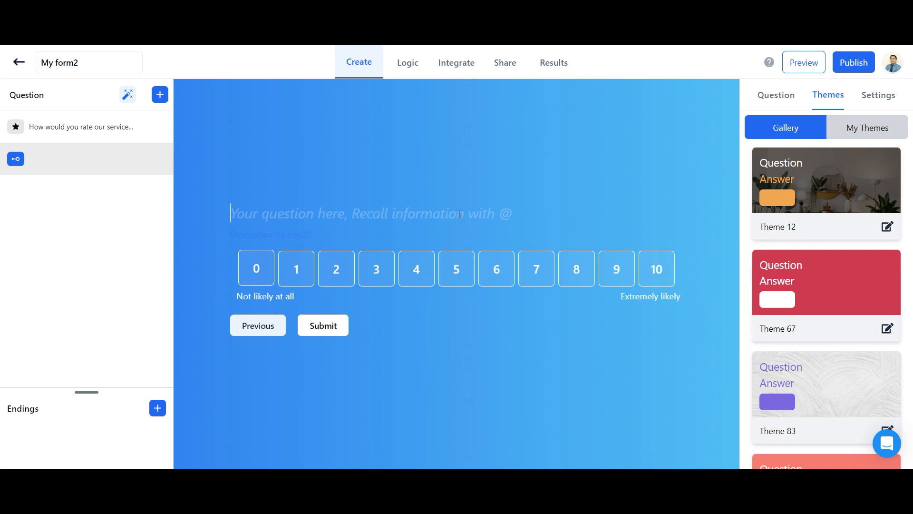
type("How")
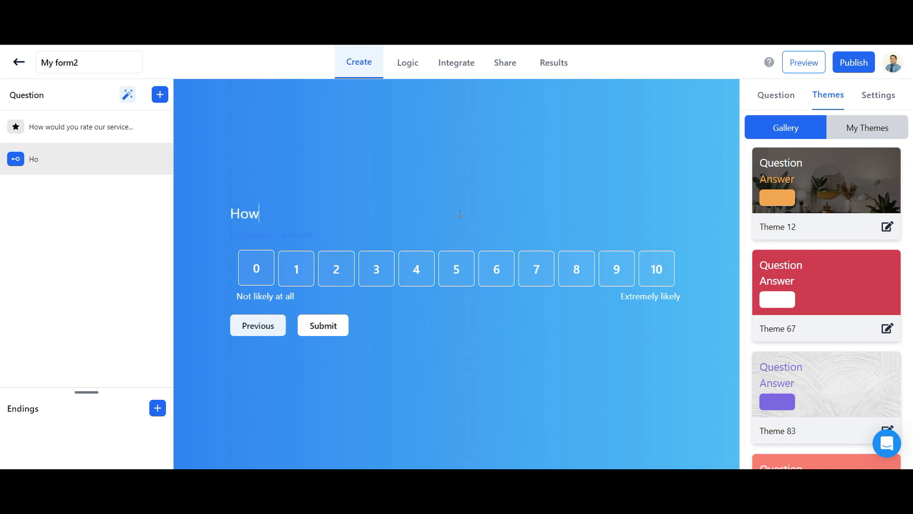
type(" would you r")
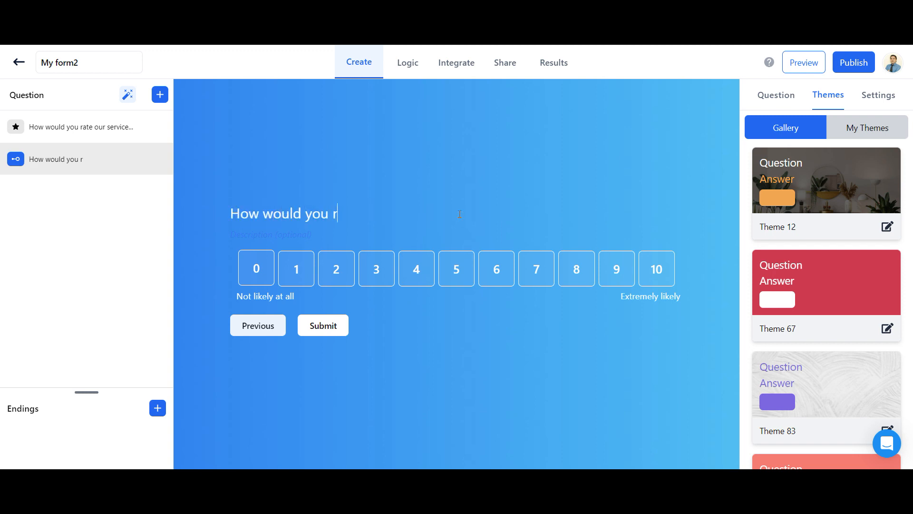
type("ate our Agent?")
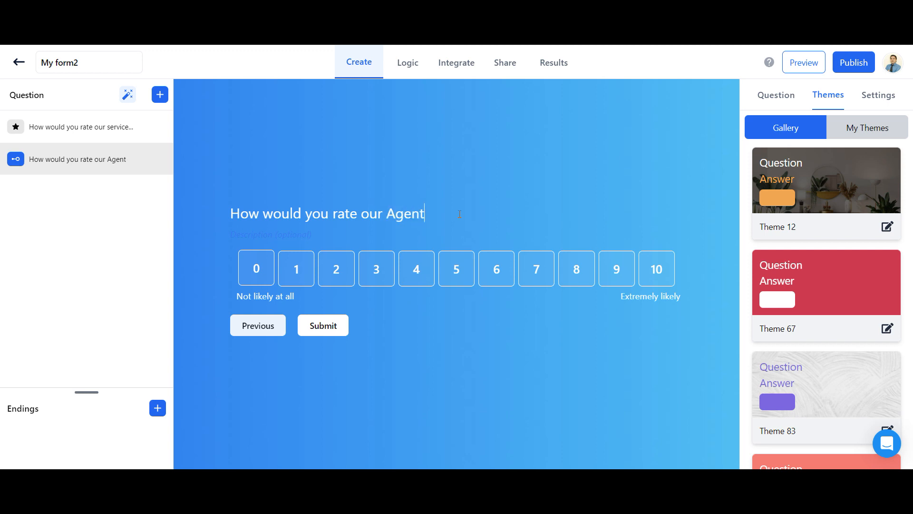
Add a Yes/No question reading "Would you use our service again?"
left_click(160, 96)
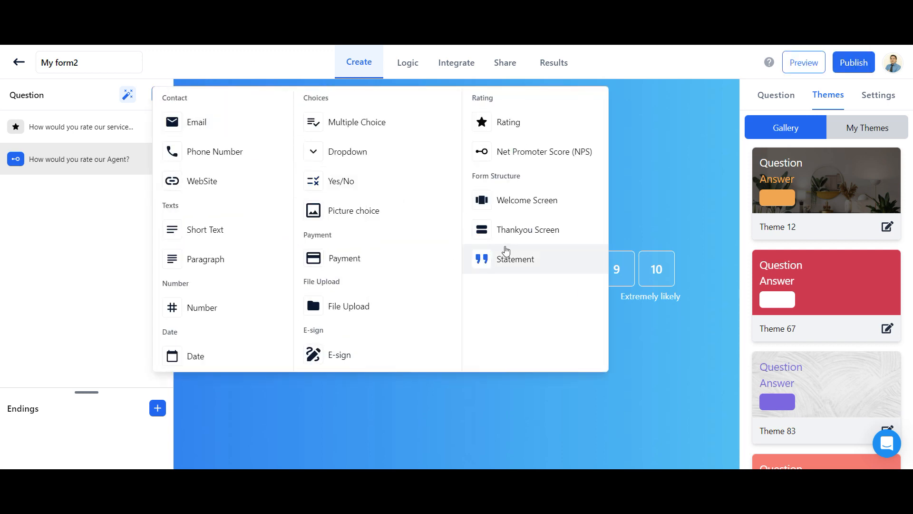
left_click(374, 186)
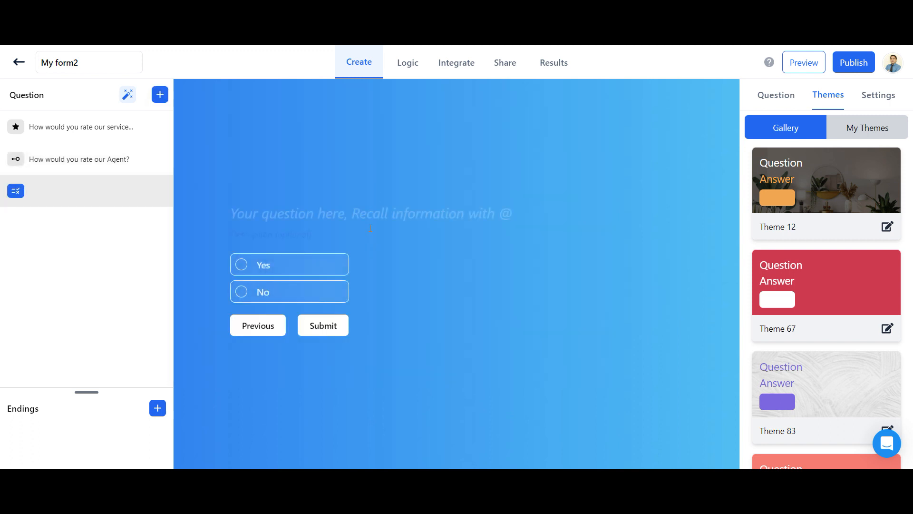
type("Would you ")
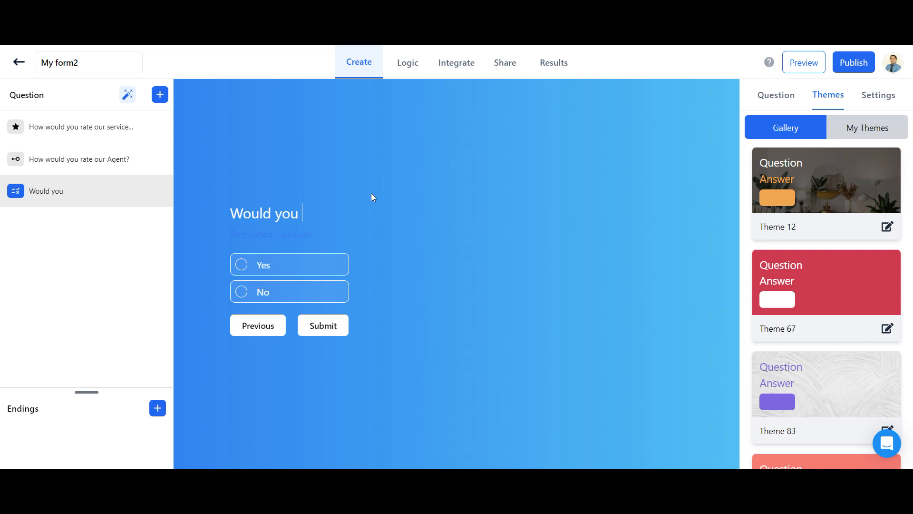
type("use our service again?")
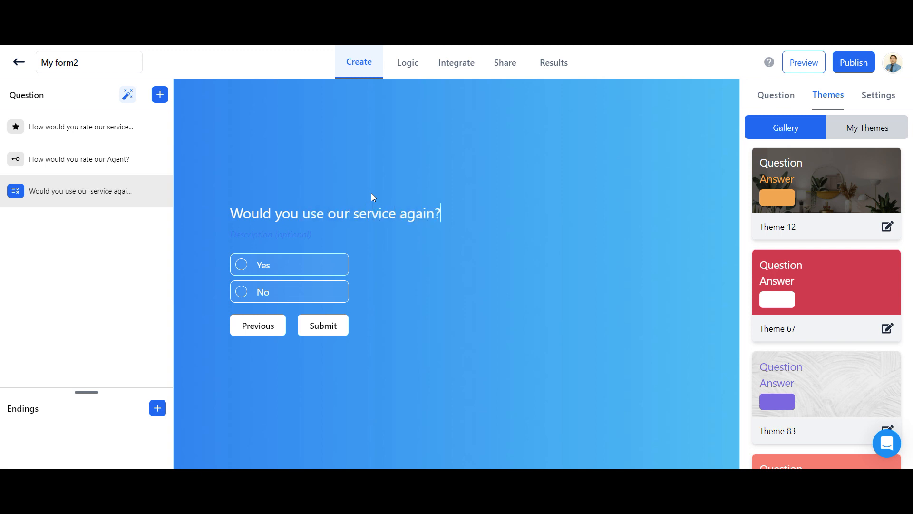
Try to generate more questions for the form with the magic-wand tool
mouse_move(129, 167)
left_click(132, 98)
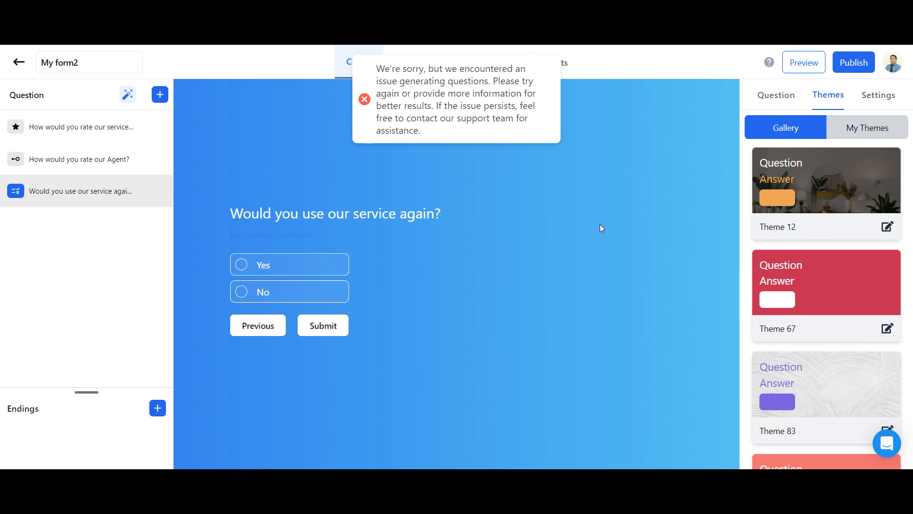
mouse_move(112, 188)
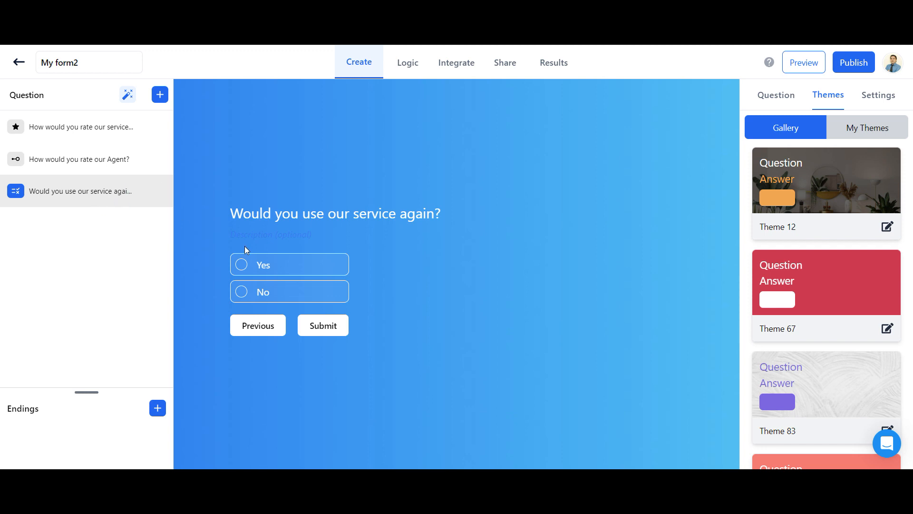
Try to create an AI-generated form named "Application Form" with the description "Design a job application form for a real estate company hiring sales agents"
left_click(18, 68)
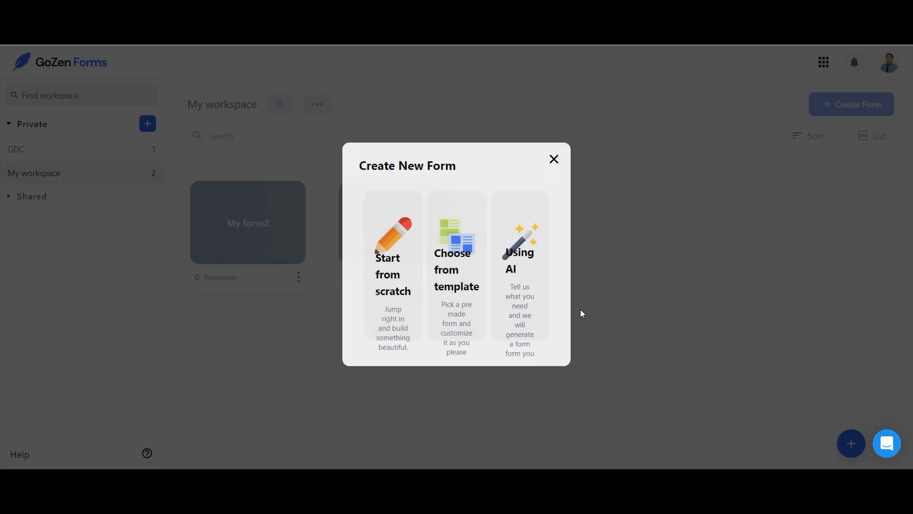
left_click(533, 251)
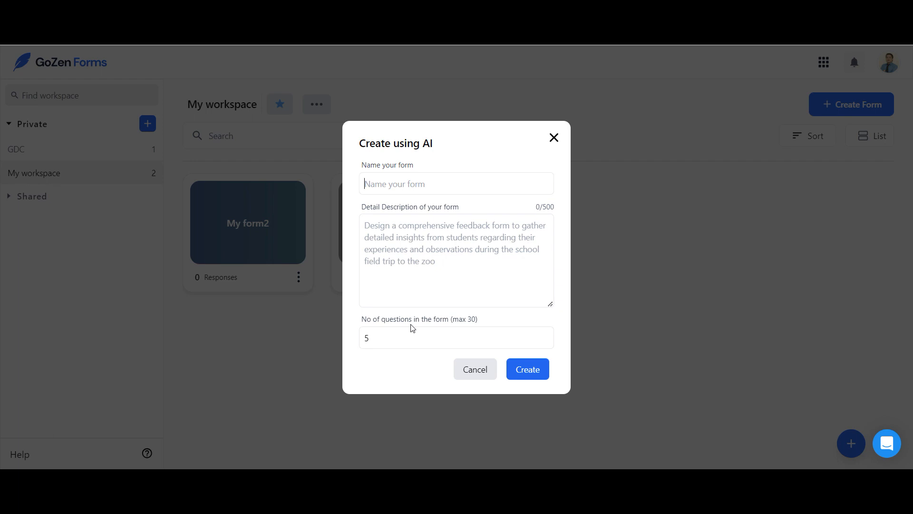
type("Application FormDe")
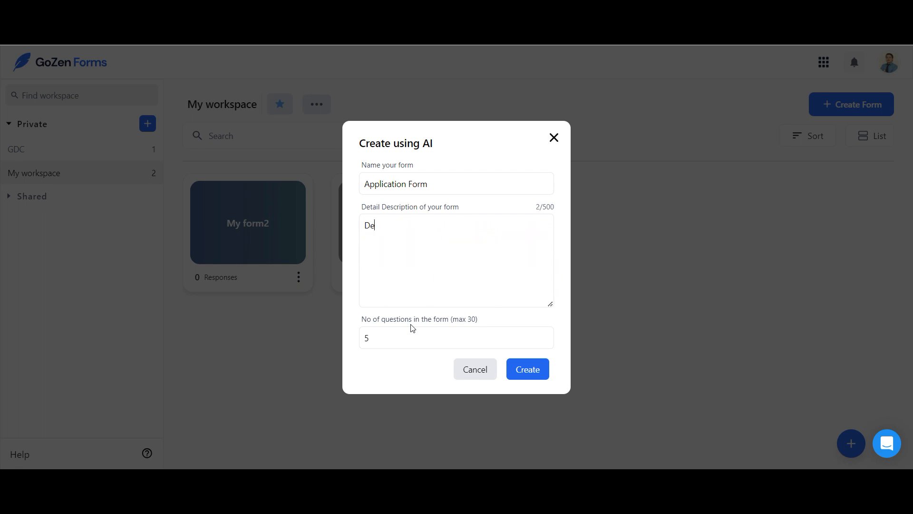
type("sign a job application form")
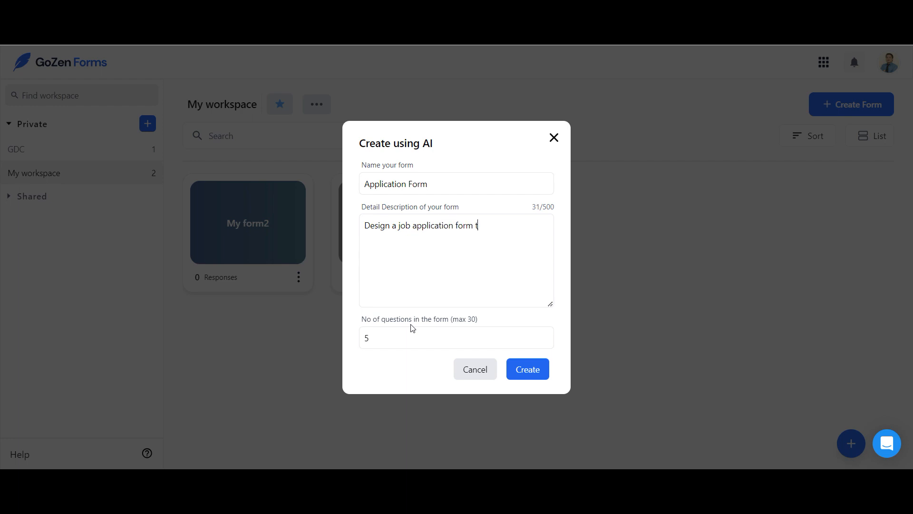
type(" for a real estate company hiring")
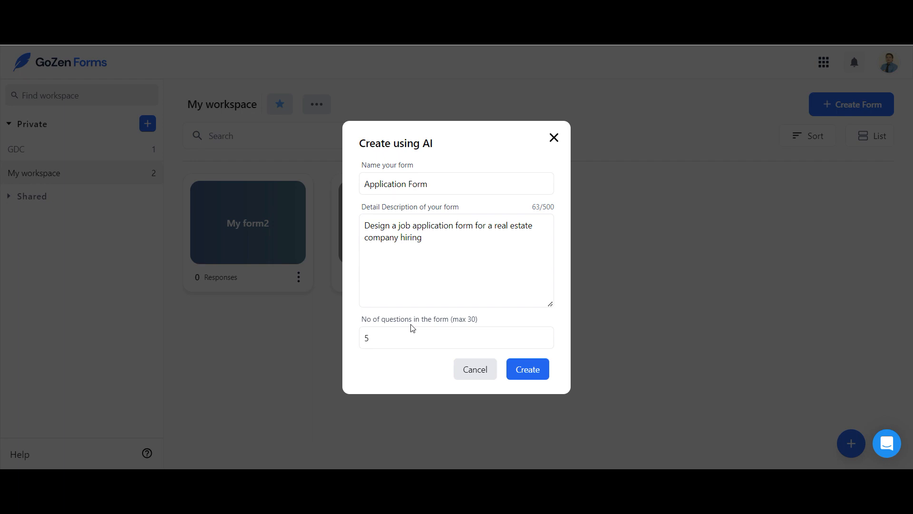
type(" sales agents")
left_click(533, 377)
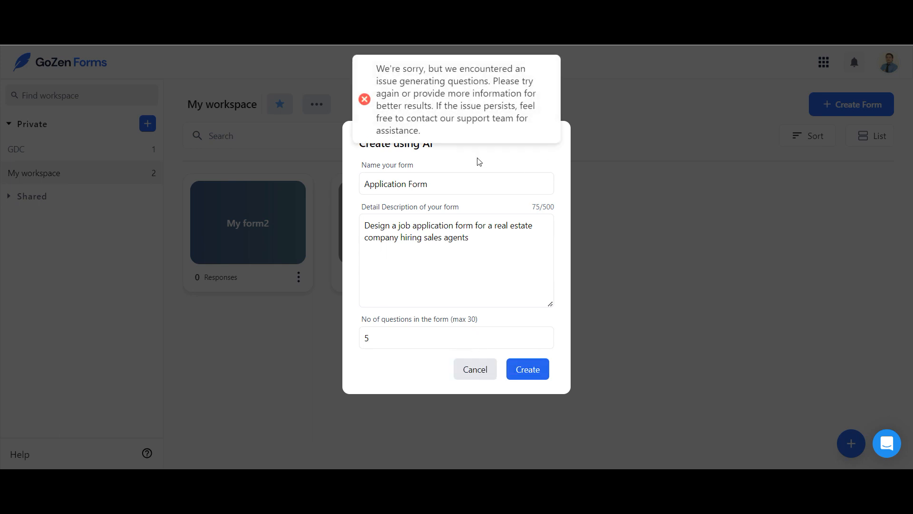
left_click(478, 370)
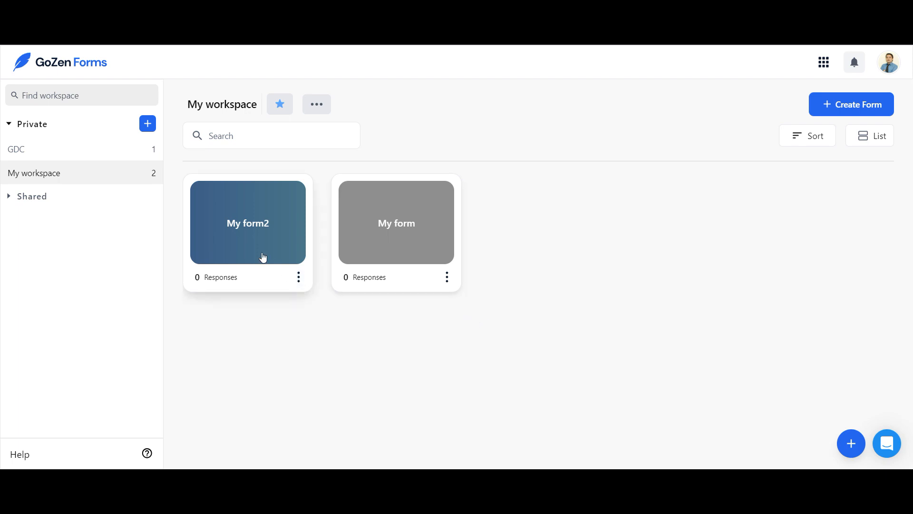
Open the existing form "My form" and examine its first five questions one by one
left_click(366, 253)
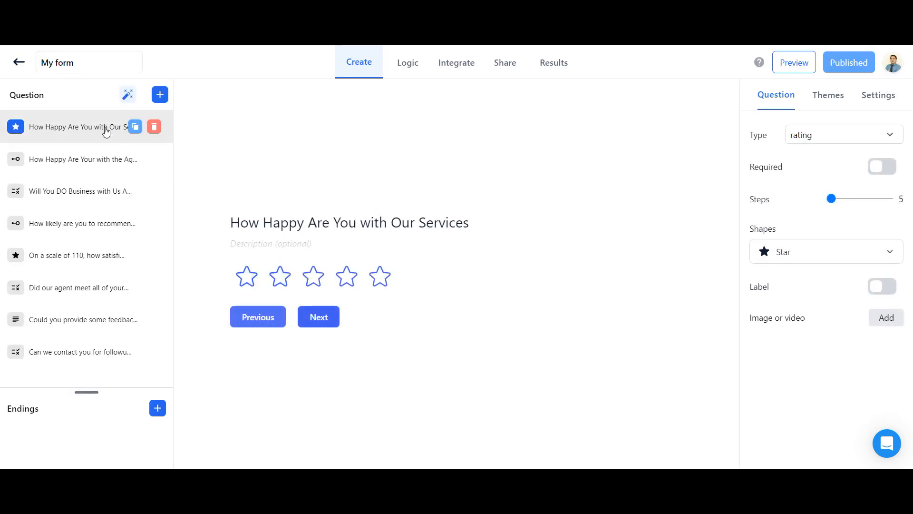
left_click(97, 169)
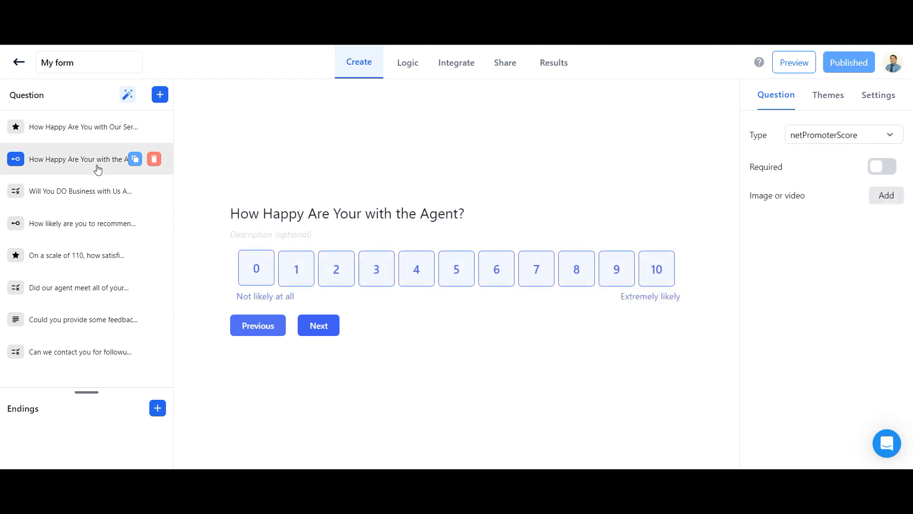
left_click(91, 196)
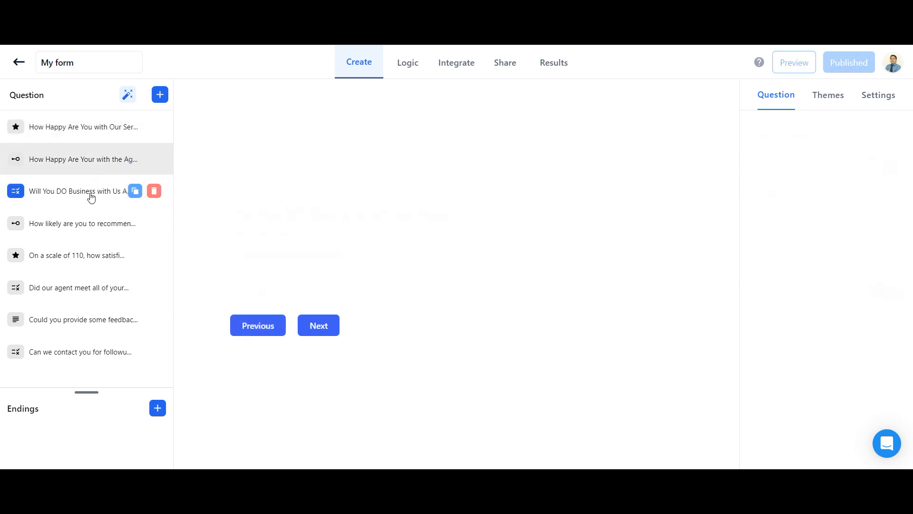
left_click(87, 227)
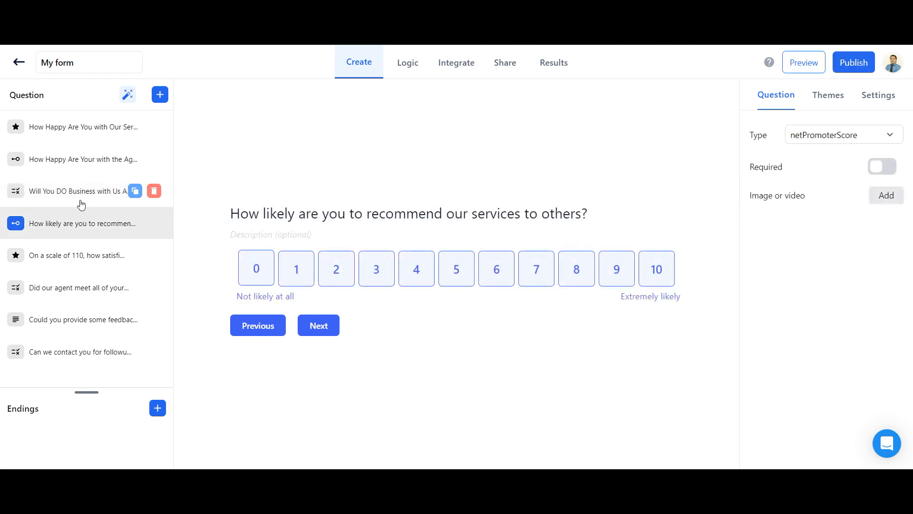
left_click(81, 205)
left_click(79, 255)
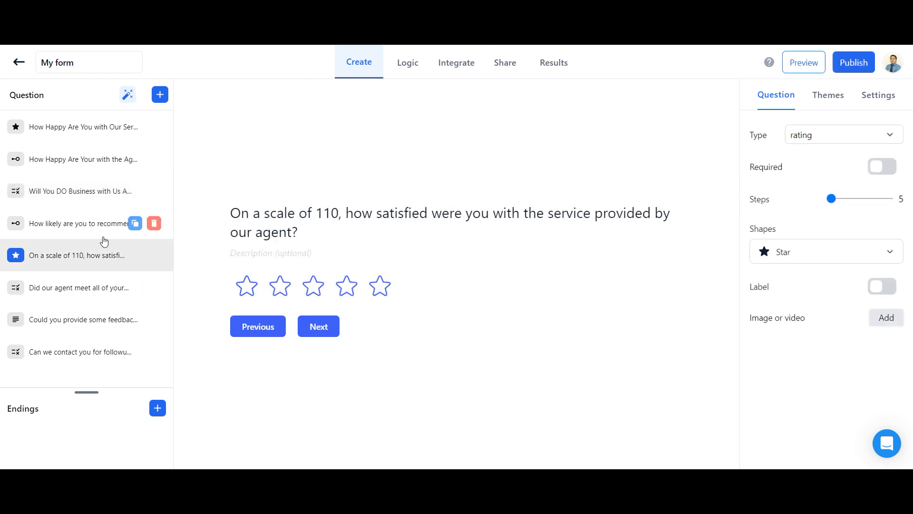
Delete the last five questions from the form, from "How likely are you to recommend" through "Can we contact you for followup"
left_click(158, 224)
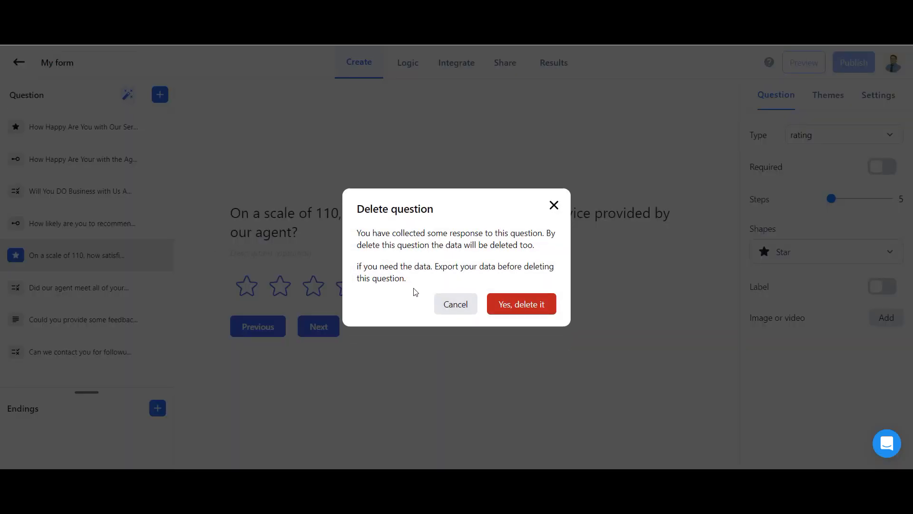
left_click(517, 315)
left_click(154, 223)
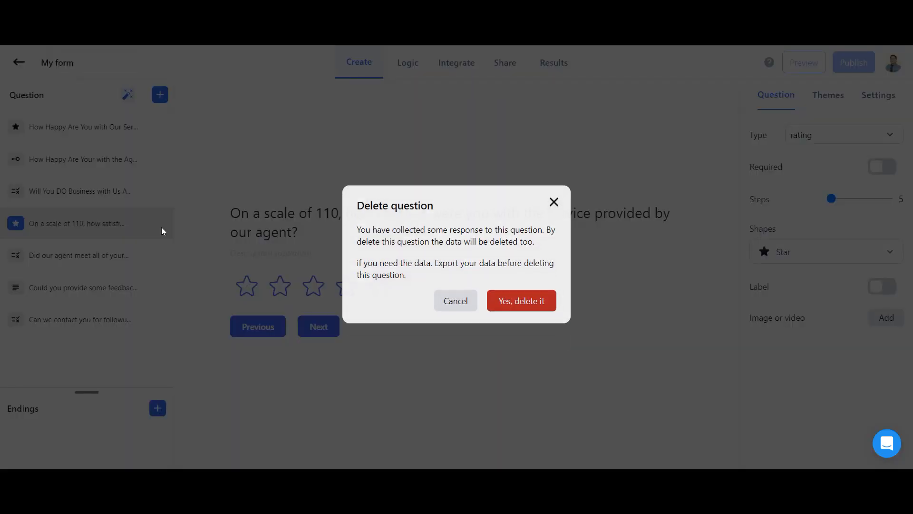
left_click(523, 307)
left_click(154, 223)
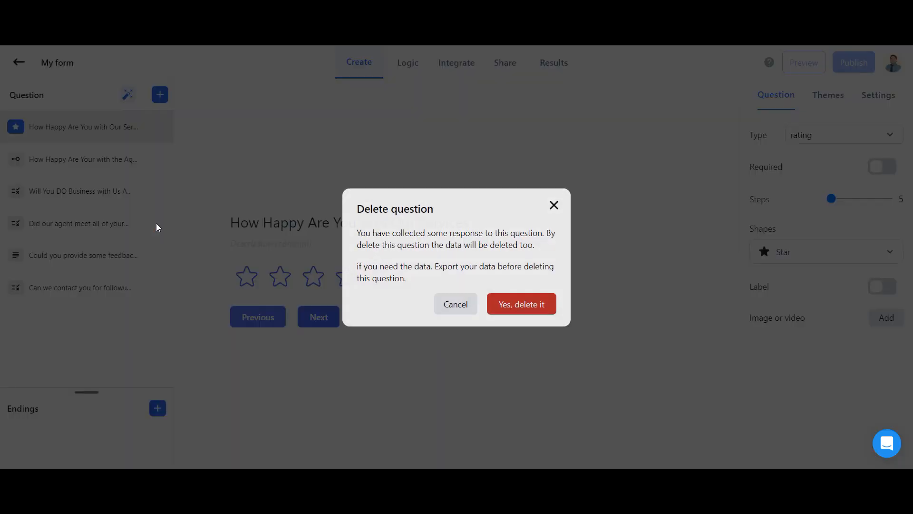
left_click(543, 312)
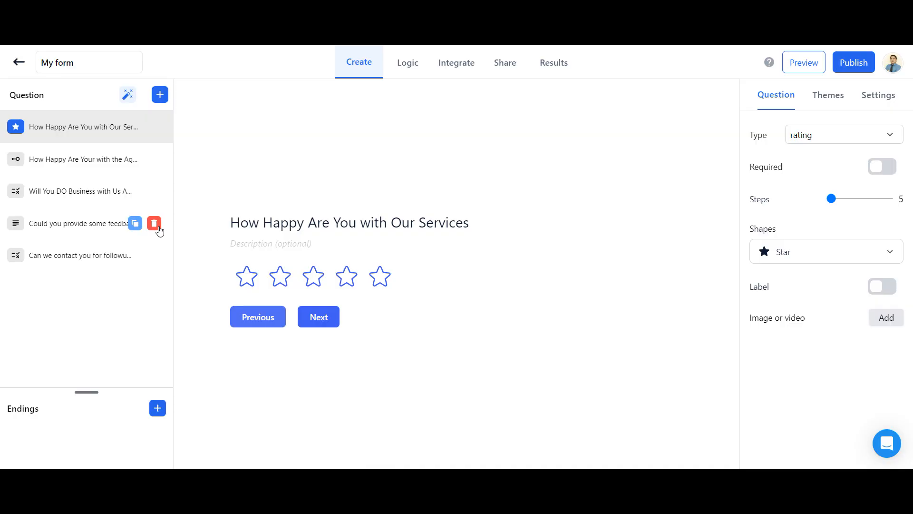
left_click(154, 223)
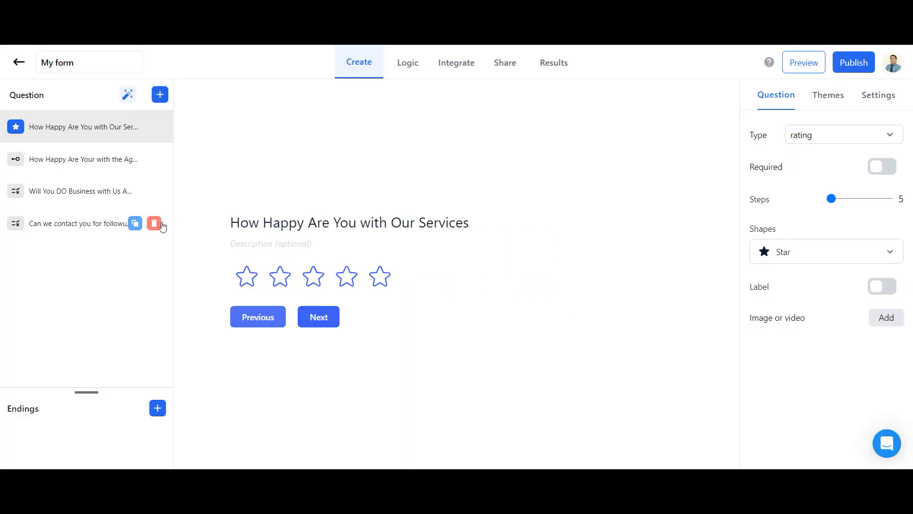
left_click(162, 224)
left_click(544, 314)
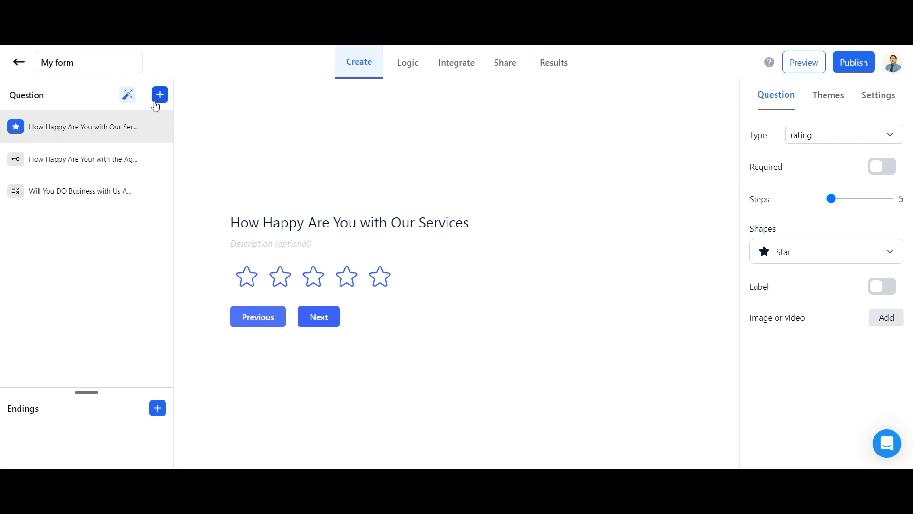
Generate additional questions with the magic-wand tool and review the form's questions one by one through the final e-mail question
left_click(127, 95)
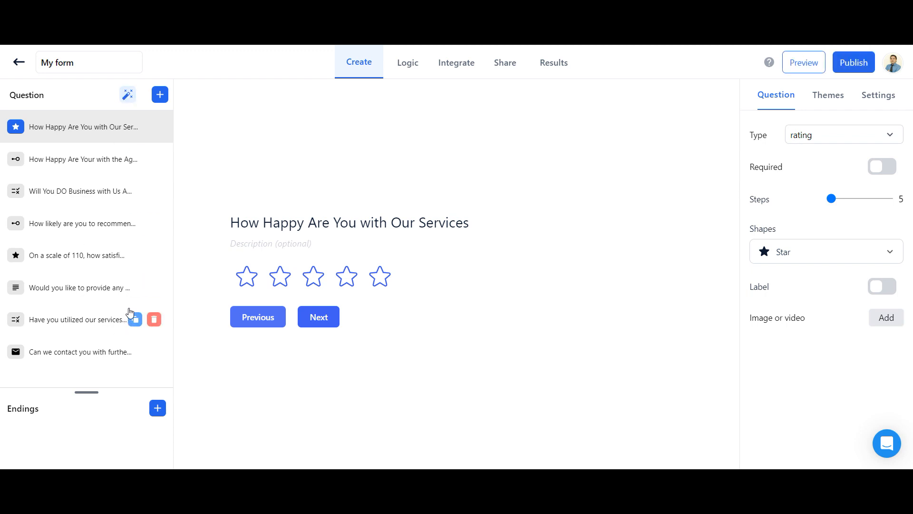
left_click(74, 158)
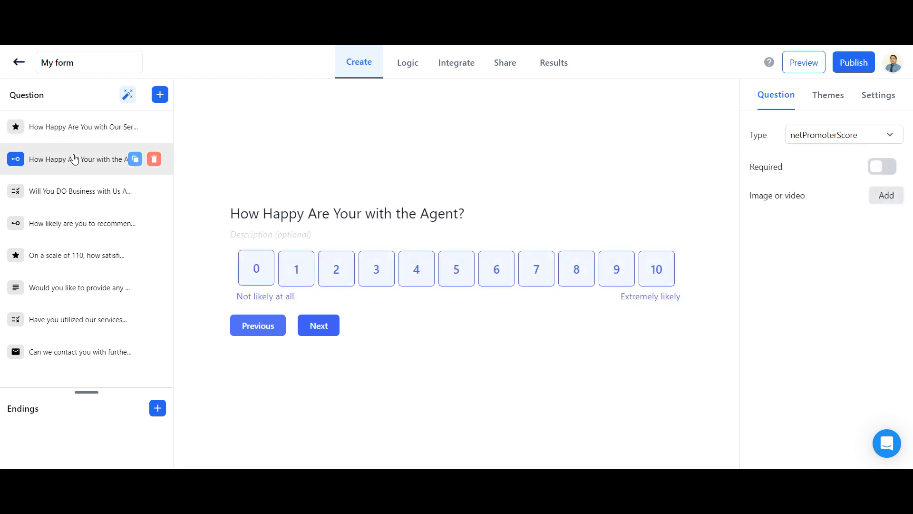
left_click(75, 191)
left_click(79, 225)
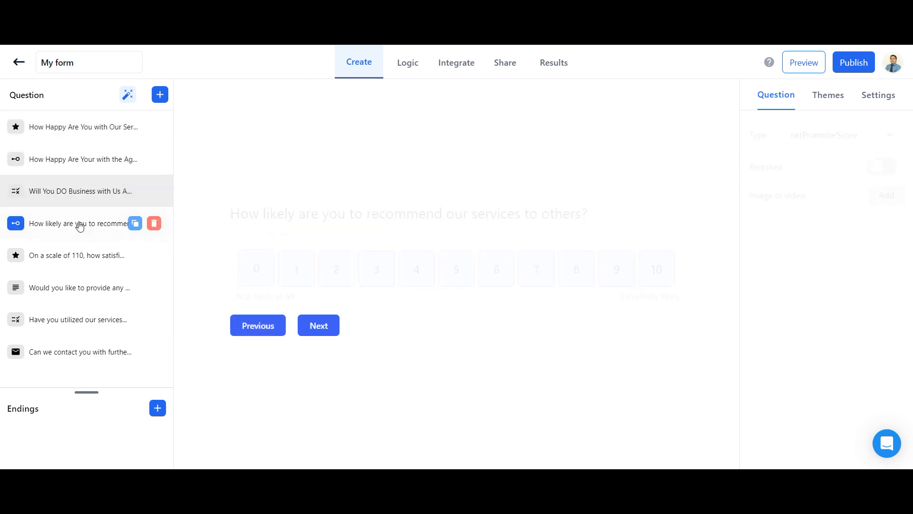
left_click(88, 263)
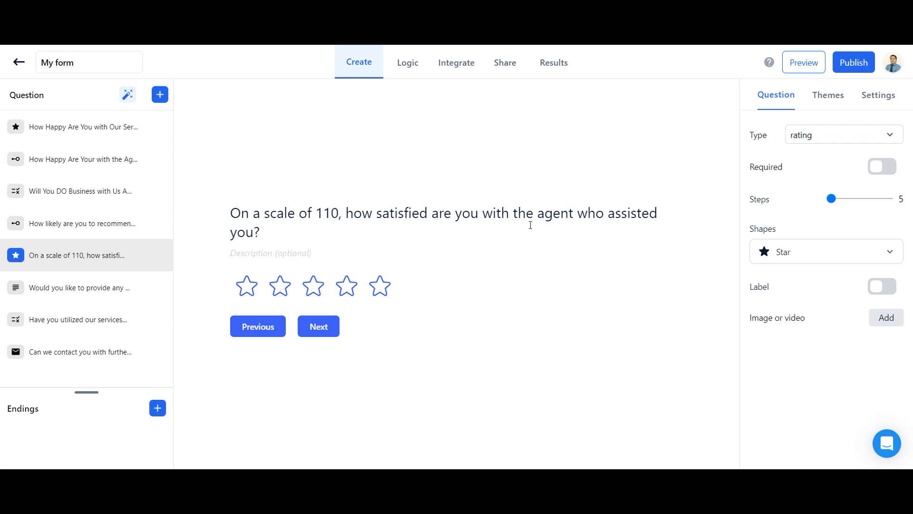
left_click_drag(337, 216, 314, 218)
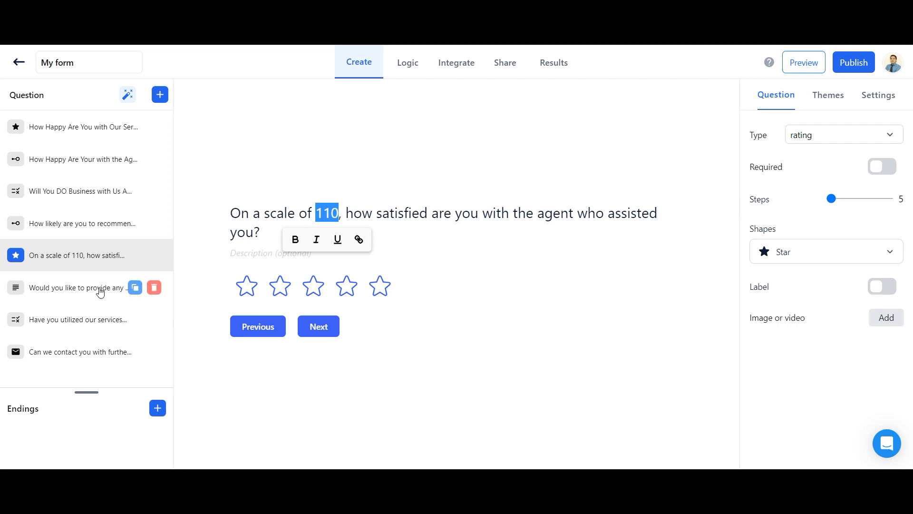
left_click(81, 288)
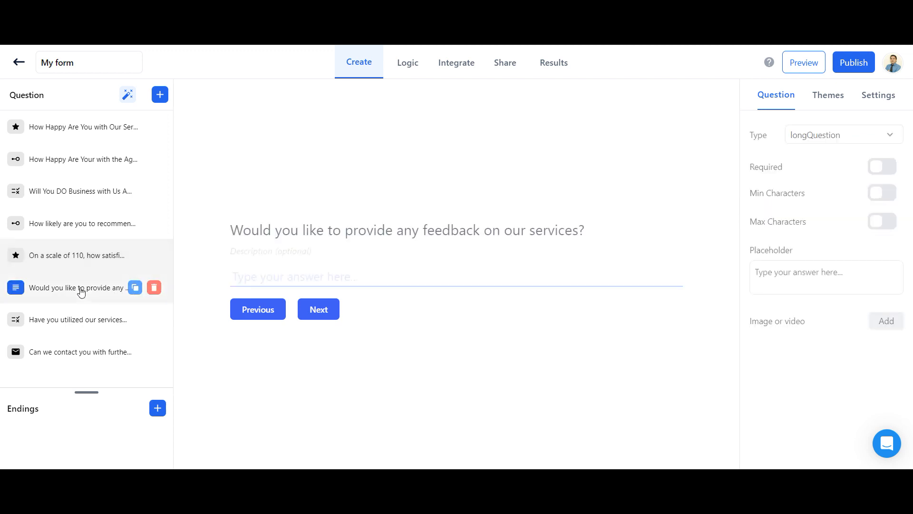
left_click(92, 325)
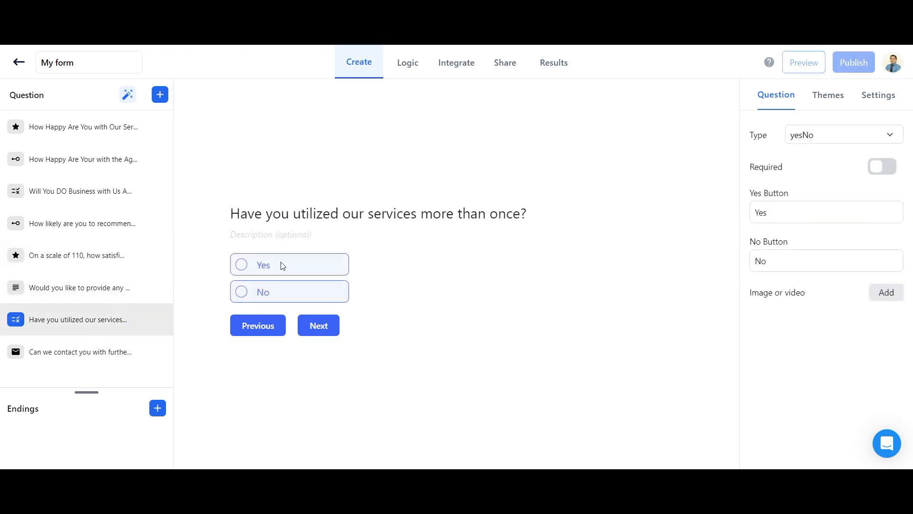
left_click(72, 350)
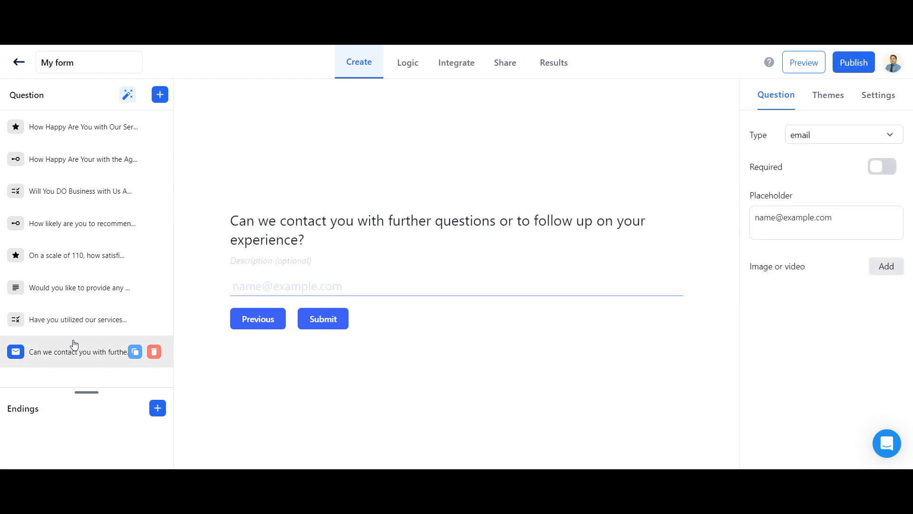
Re-examine the three original questions about happiness with the services, happiness with the agent and doing business again
left_click(115, 138)
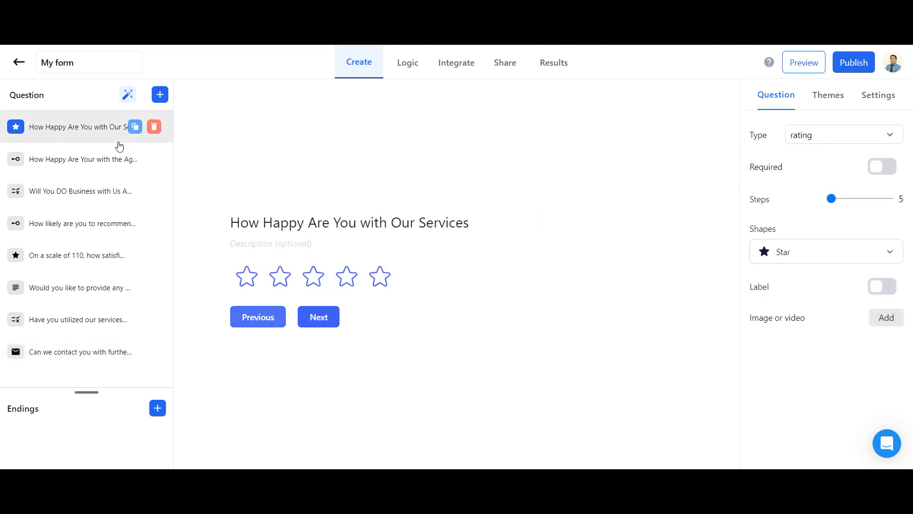
left_click(96, 167)
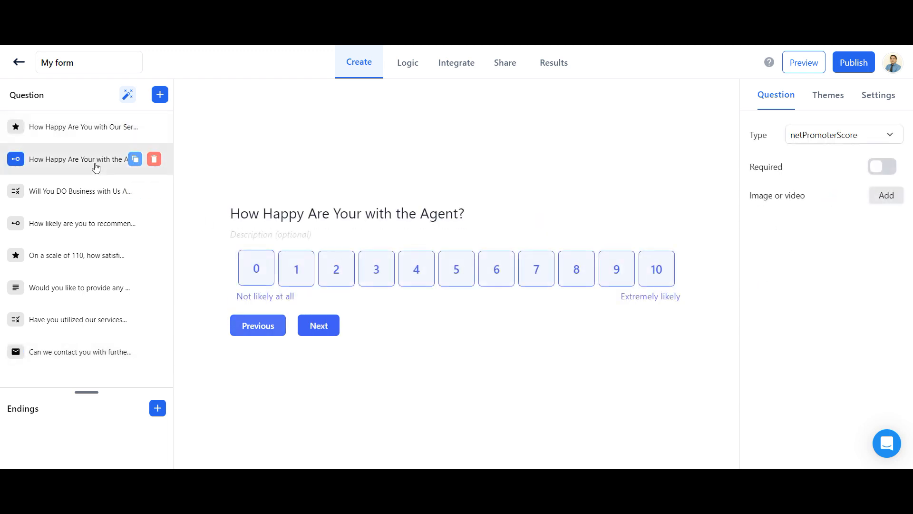
left_click(100, 198)
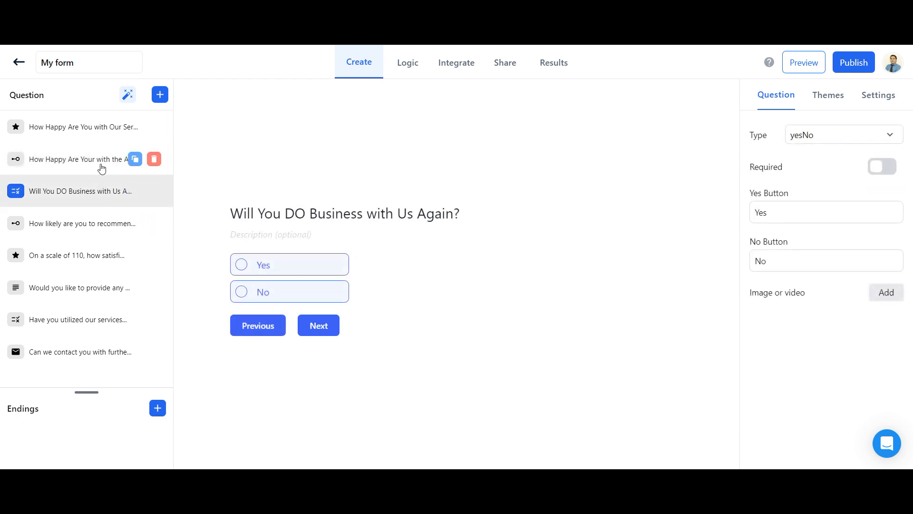
left_click(101, 166)
left_click(86, 138)
left_click(88, 157)
left_click(79, 192)
Open the form's logic settings, read the introductory tips and view the available jump destinations for the first question
left_click(406, 67)
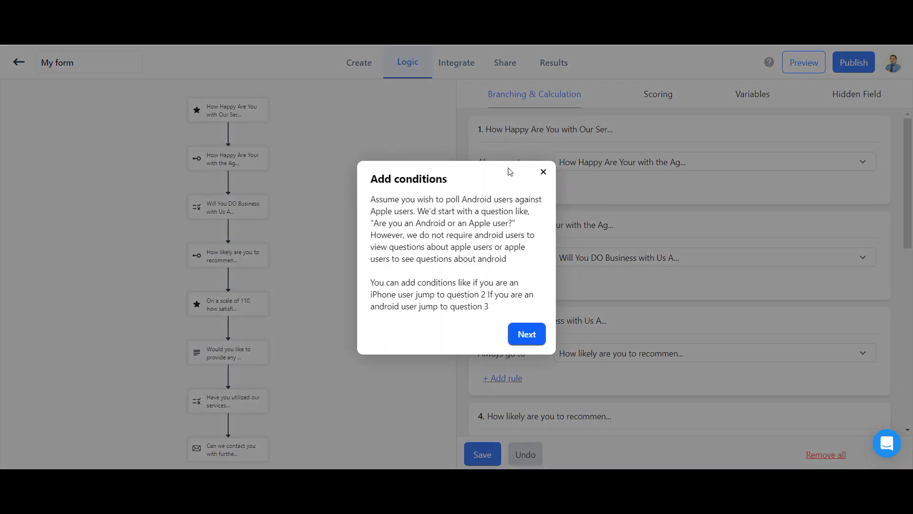
left_click(526, 334)
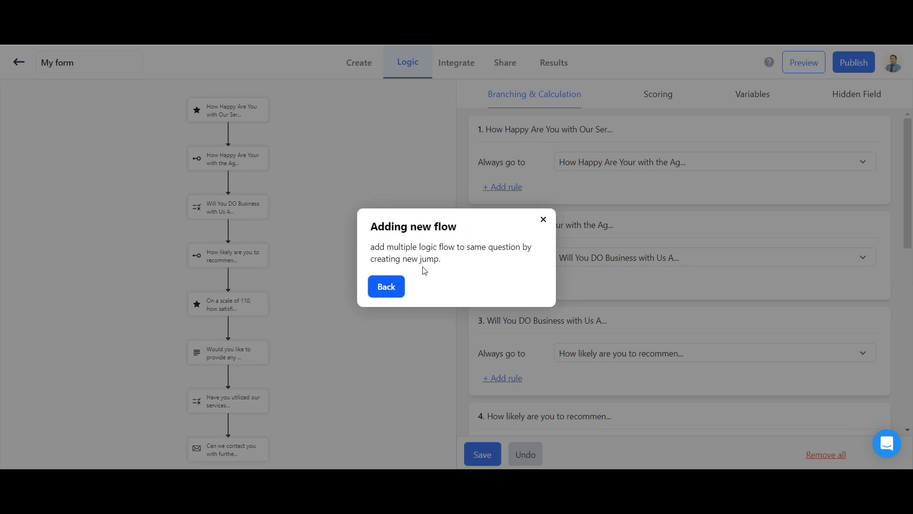
left_click(392, 288)
left_click(543, 182)
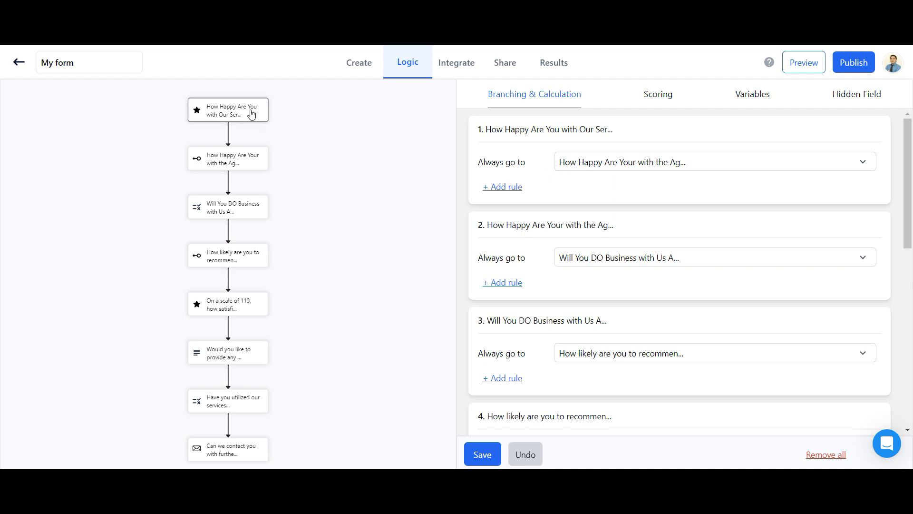
left_click(576, 170)
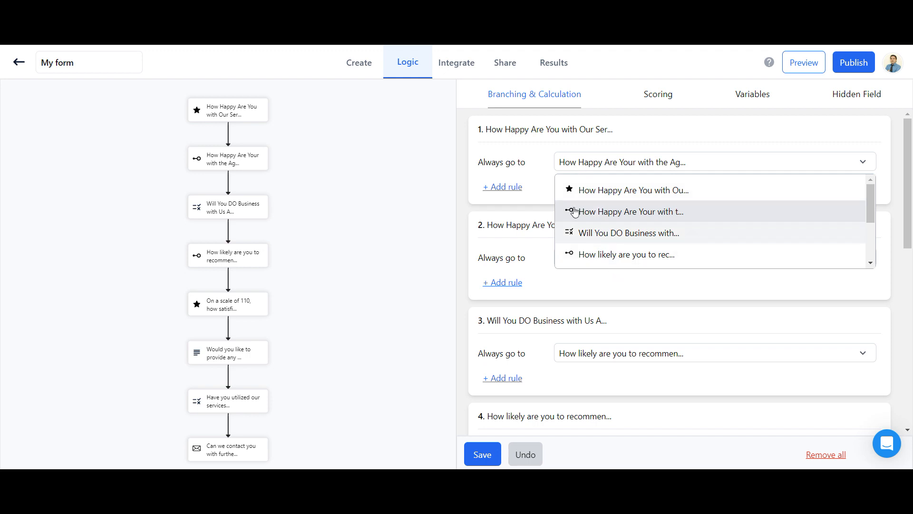
left_click(544, 159)
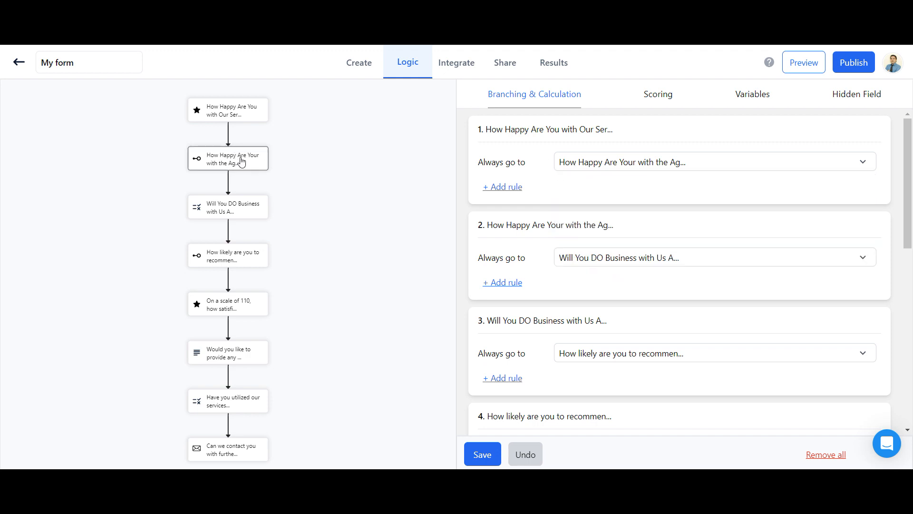
Add a rule to the first question: if its rating is equal to 1, go to "How likely are you to recommend our services to others?"
left_click(498, 188)
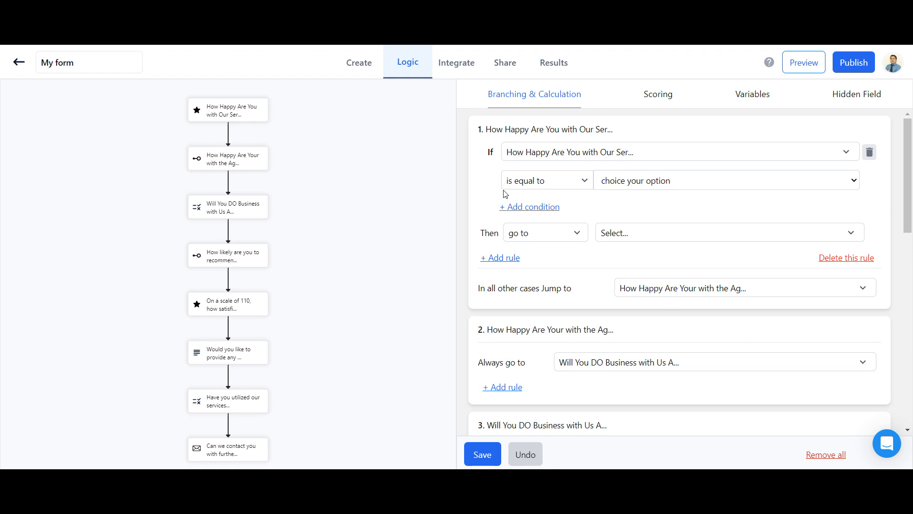
left_click(581, 188)
left_click(581, 189)
left_click(641, 187)
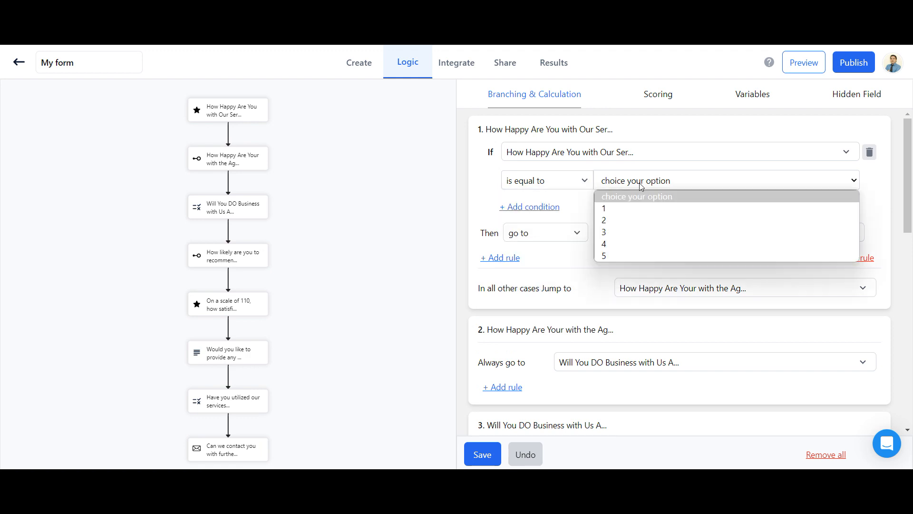
left_click(634, 214)
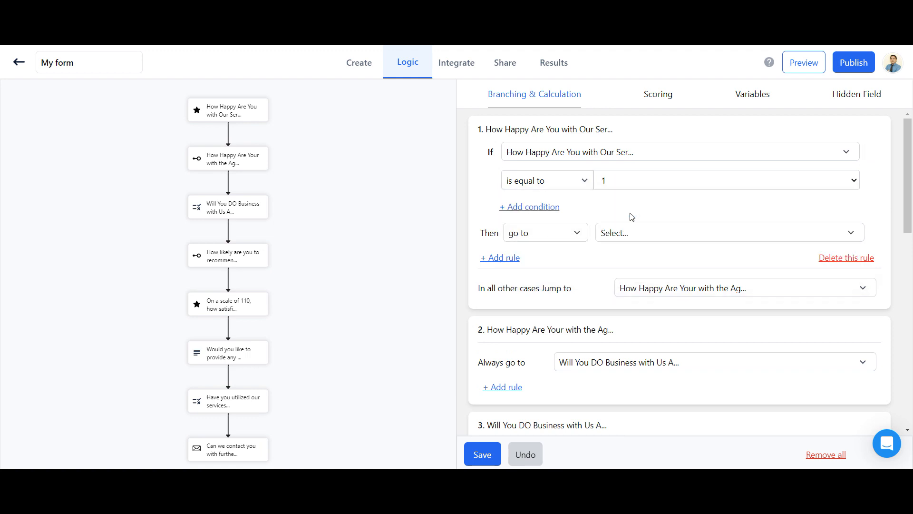
left_click(563, 241)
left_click(564, 242)
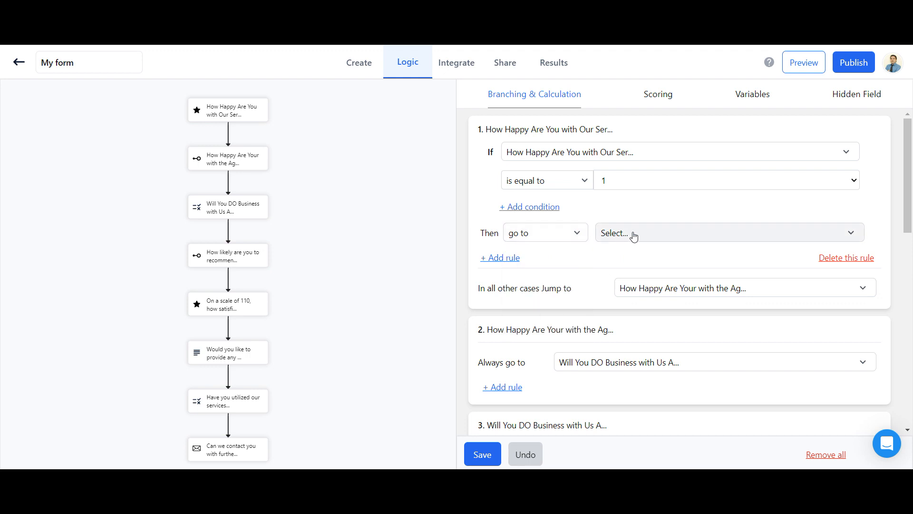
left_click(631, 236)
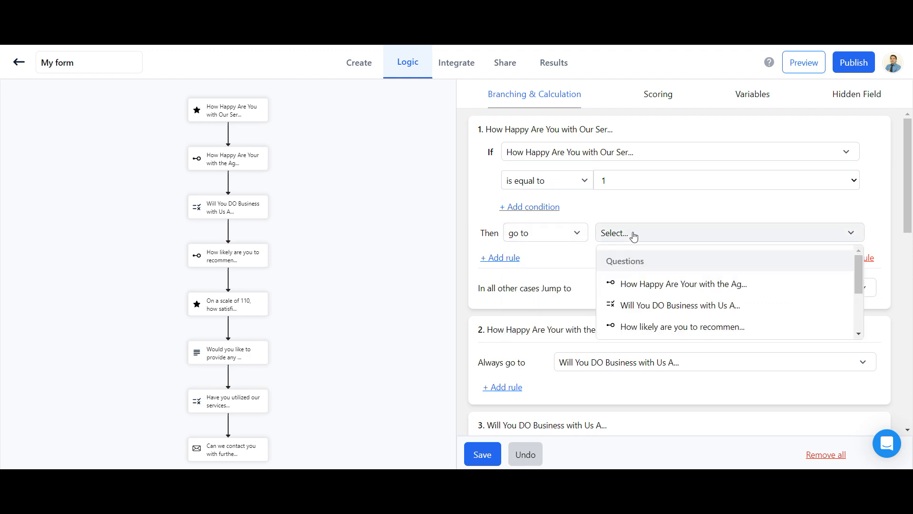
left_click(686, 322)
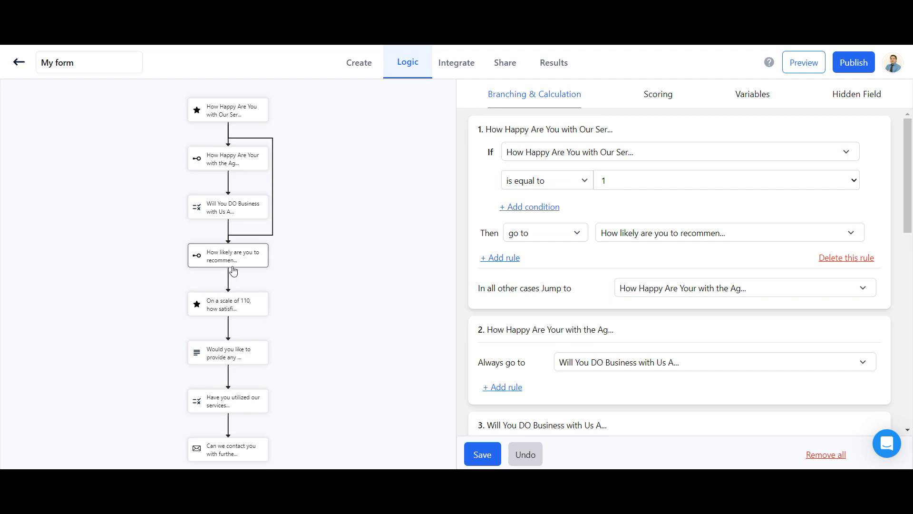
Check the branching flow and delete the conditional rule from the first question
scroll(829, 304, "down", 3)
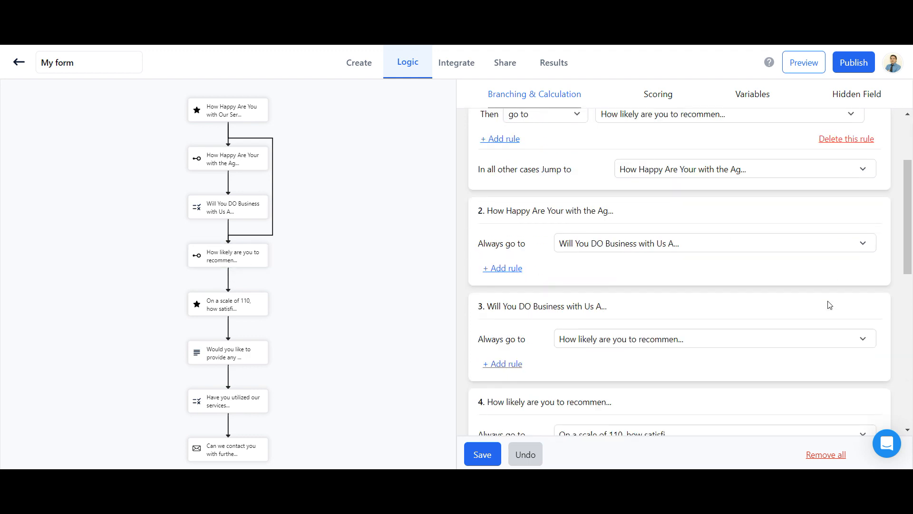
scroll(829, 305, "up", 3)
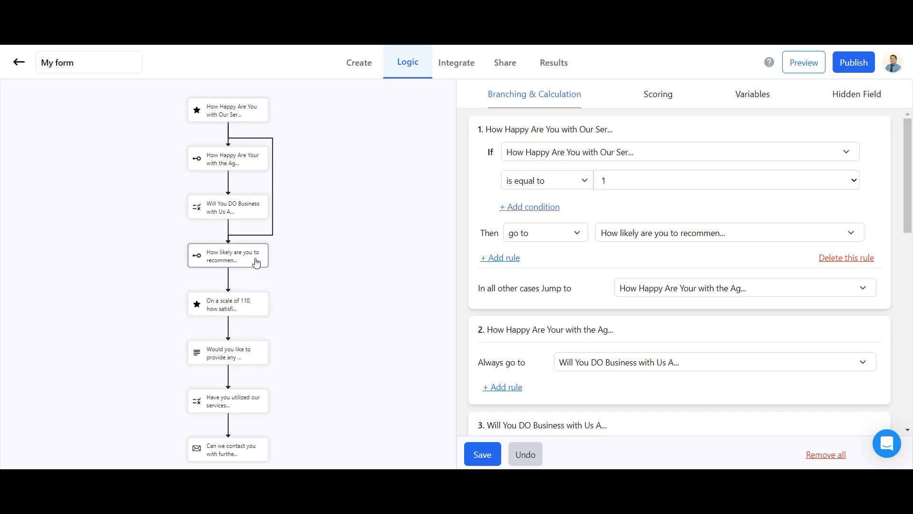
left_click(841, 259)
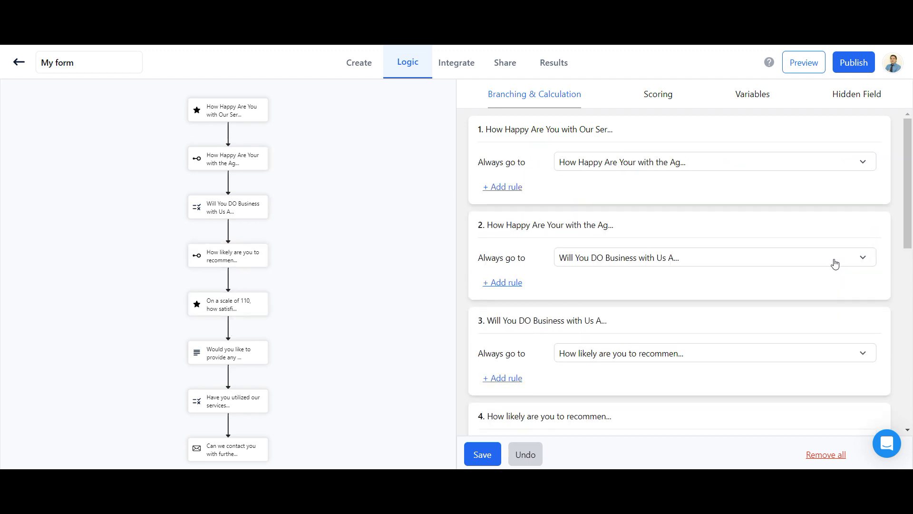
Save the pending logic changes and examine the scoring options for each question's answers
left_click(660, 97)
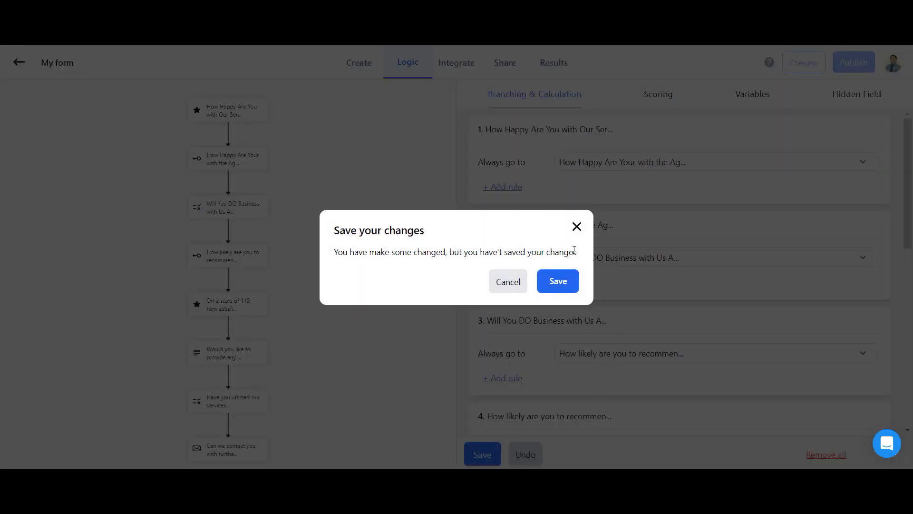
left_click(557, 283)
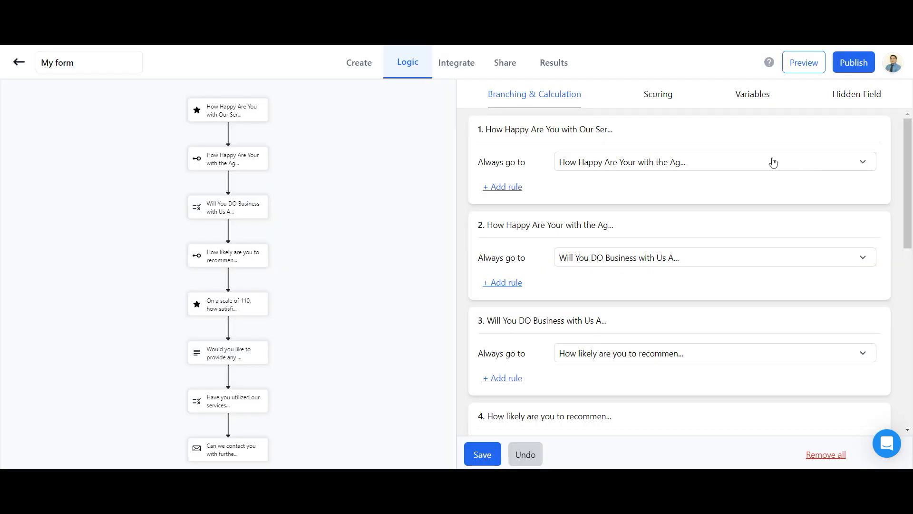
left_click(660, 104)
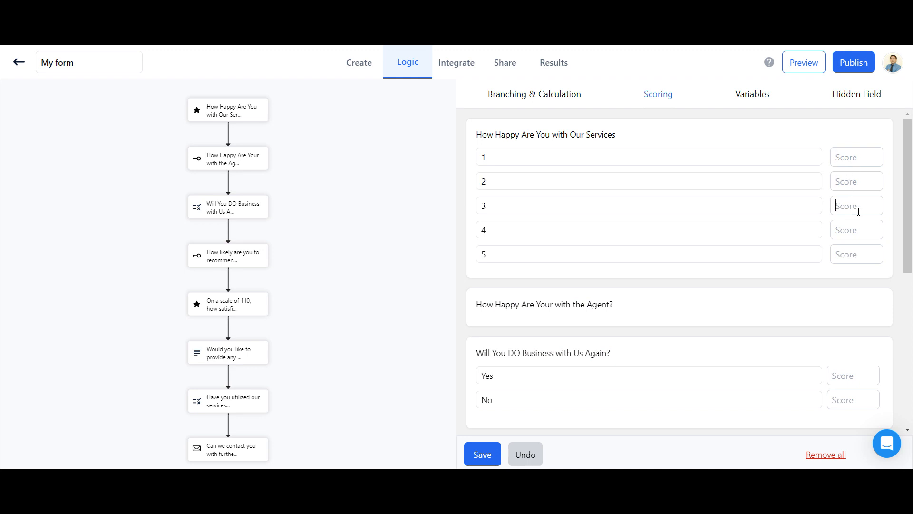
scroll(778, 354, "down", 7)
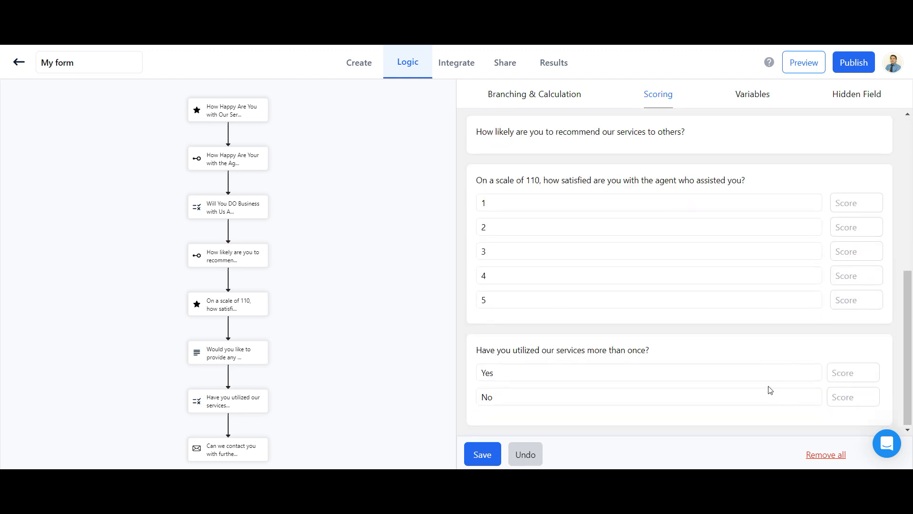
Assign scores of 1, 2, 3, 4 and 5 to the matching ratings of "How Happy Are You with Our Services"
scroll(768, 386, "up", 5)
scroll(765, 385, "up", 2)
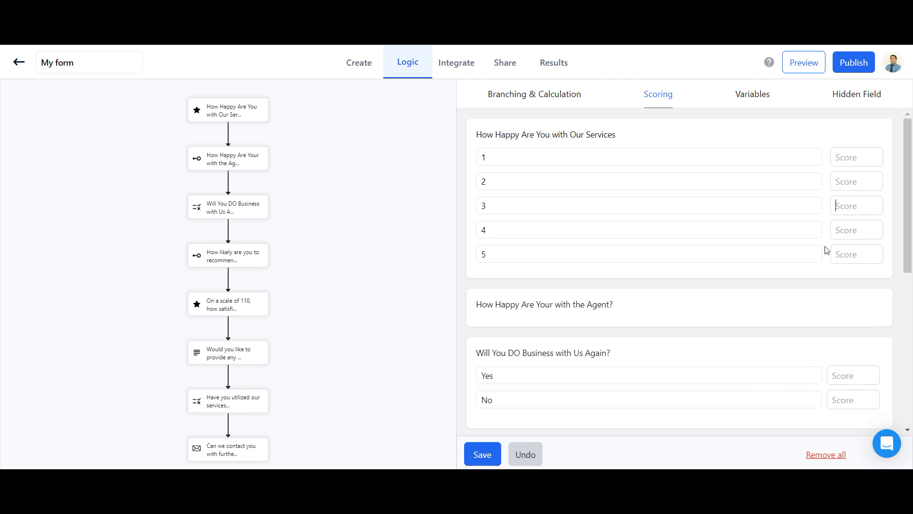
left_click(872, 165)
type("1")
left_click(864, 182)
type("2")
left_click(851, 206)
type("3")
left_click(854, 231)
type("4")
left_click(851, 255)
type("5")
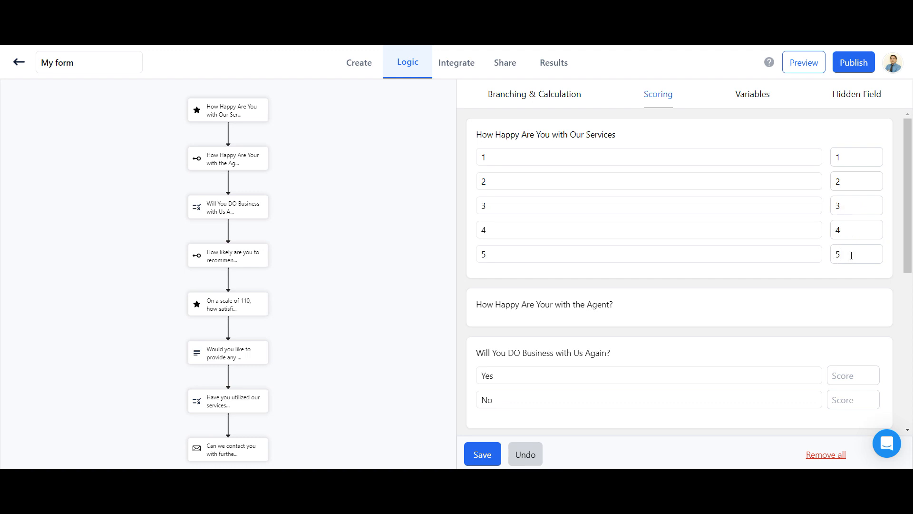
Add a custom number variable with a value of 1 and save the logic changes
left_click(756, 100)
left_click(563, 291)
left_click(752, 94)
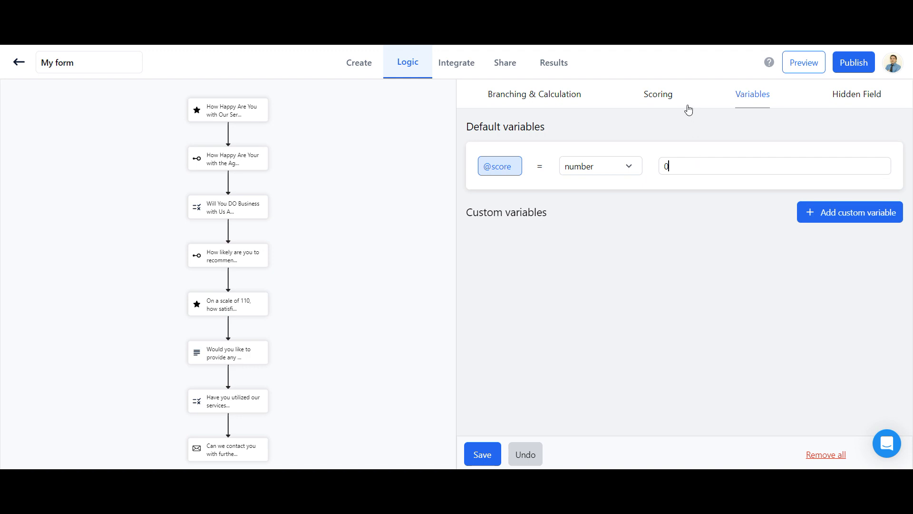
double_click(665, 166)
left_click(807, 213)
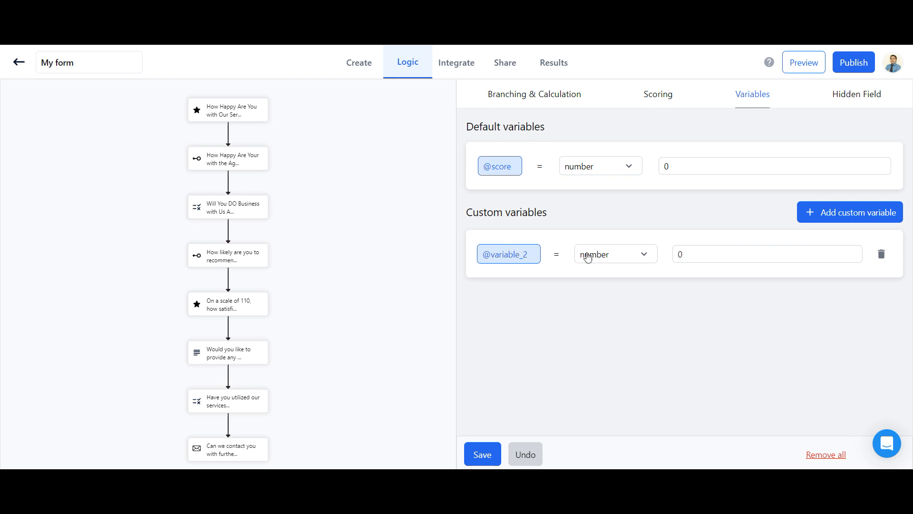
left_click_drag(527, 253, 523, 254)
left_click(703, 255)
left_click_drag(686, 259, 671, 262)
type("1")
left_click(490, 458)
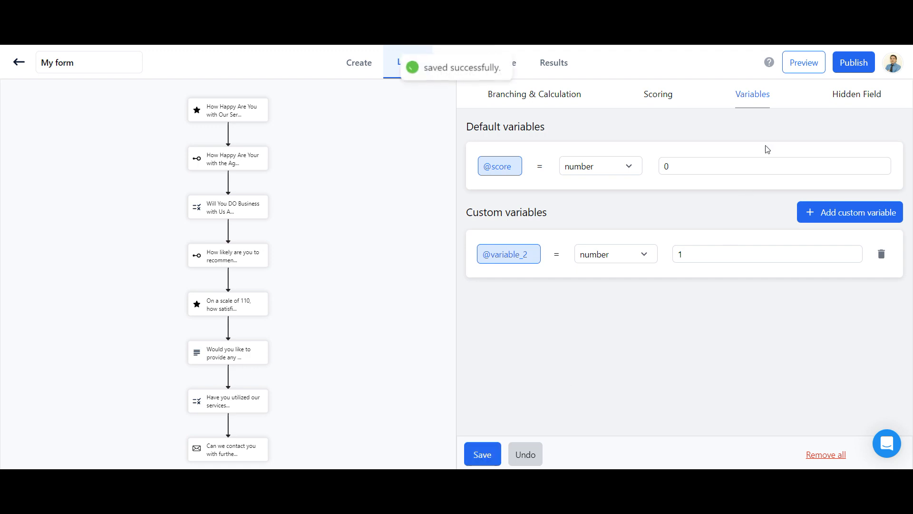
Check the UTM tracker and custom hidden field options, adding a blank hidden field and removing it again
left_click(841, 96)
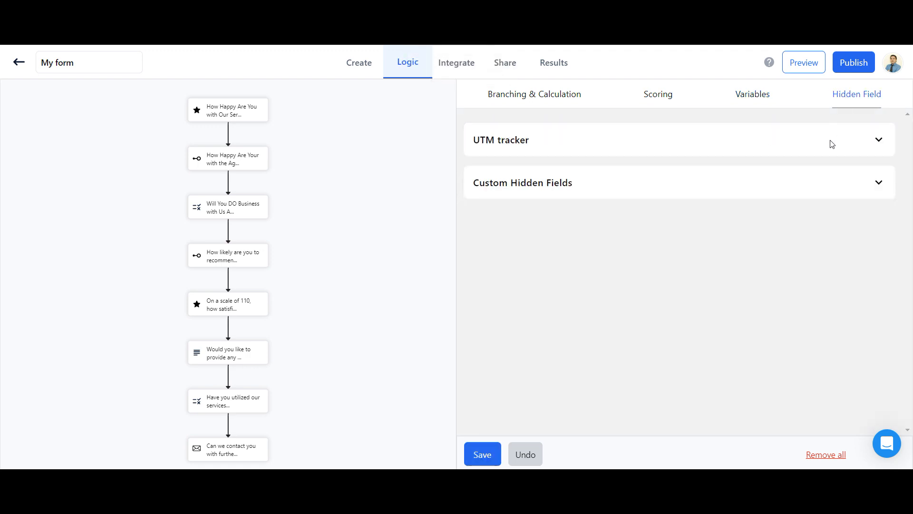
left_click(879, 140)
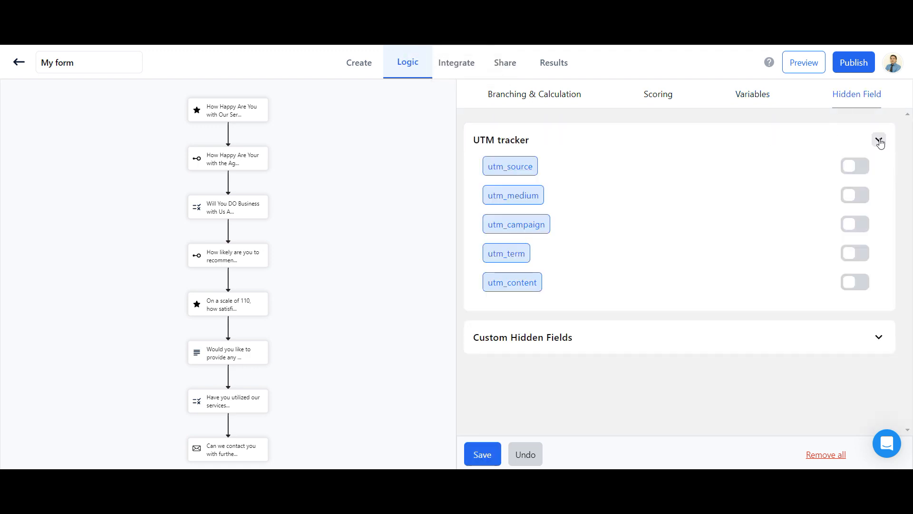
left_click(880, 141)
left_click(878, 184)
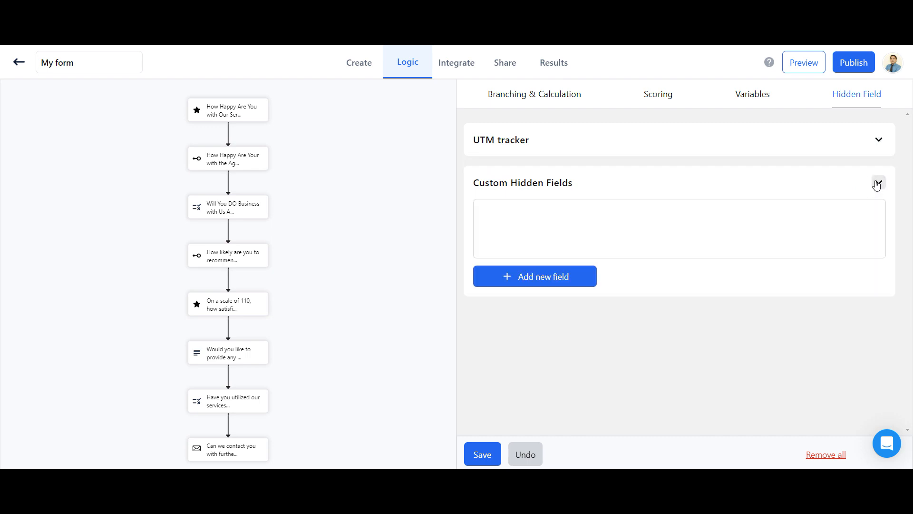
left_click(593, 277)
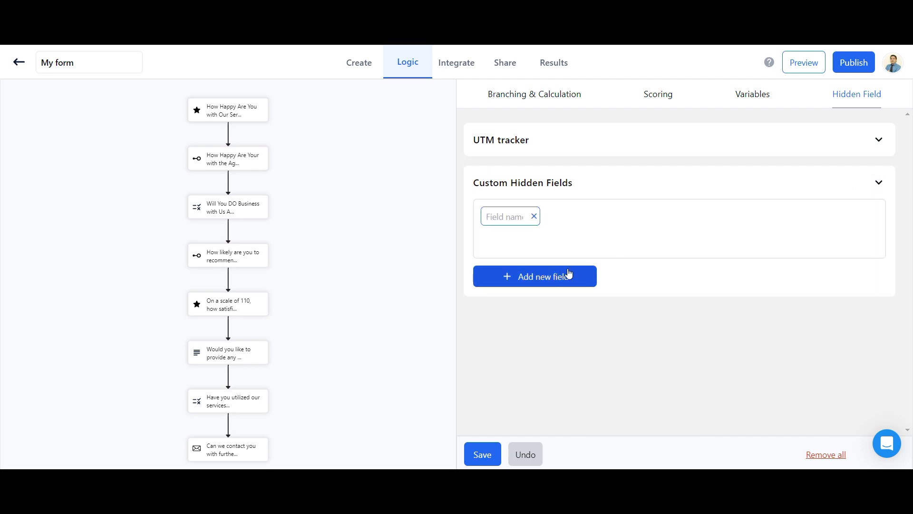
left_click(534, 217)
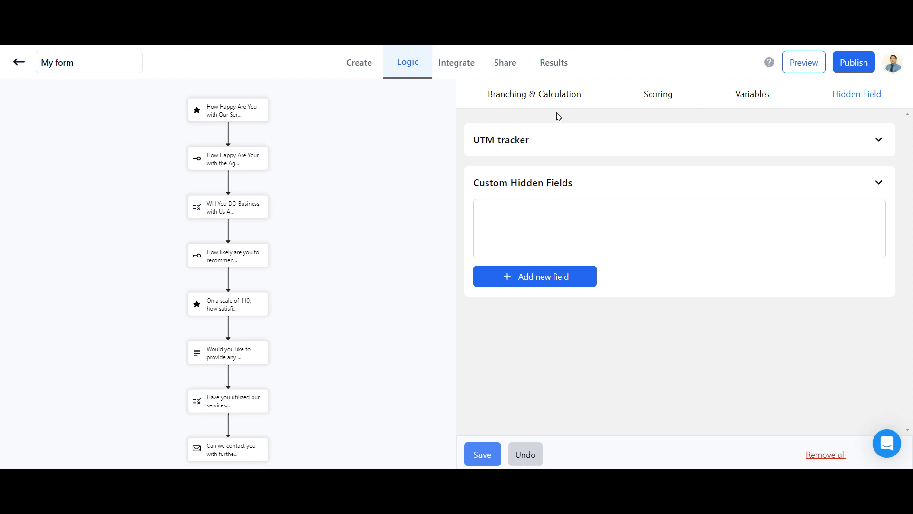
Open the form's integrations, dismiss the introductory tip and examine the full list of connectable apps
left_click(466, 69)
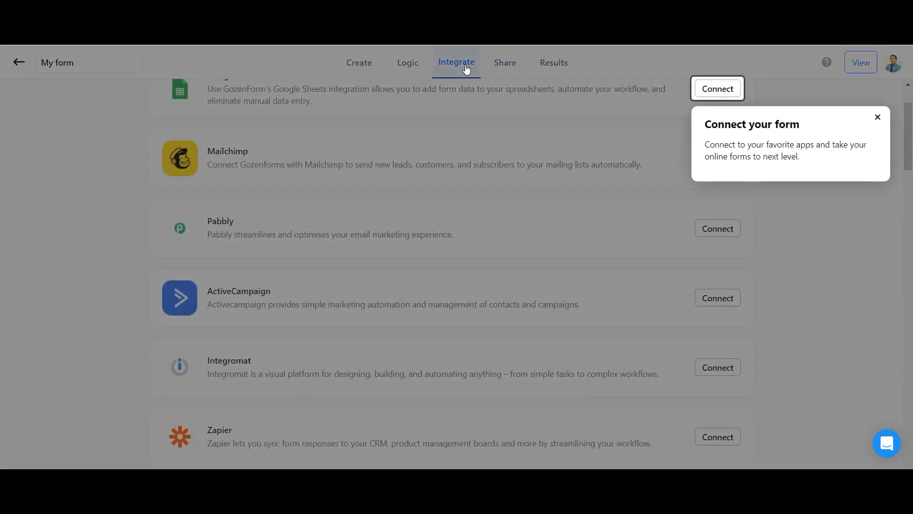
left_click(881, 119)
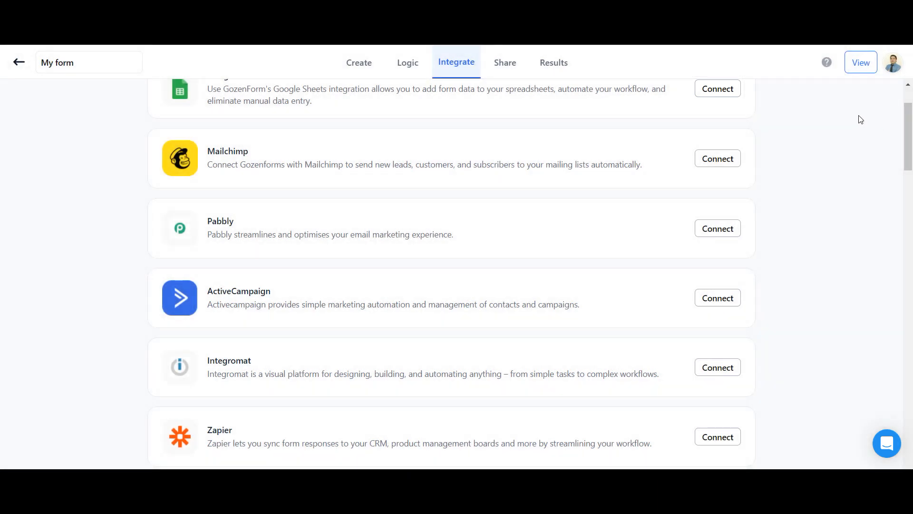
scroll(459, 323, "up", 1)
scroll(459, 328, "down", 4)
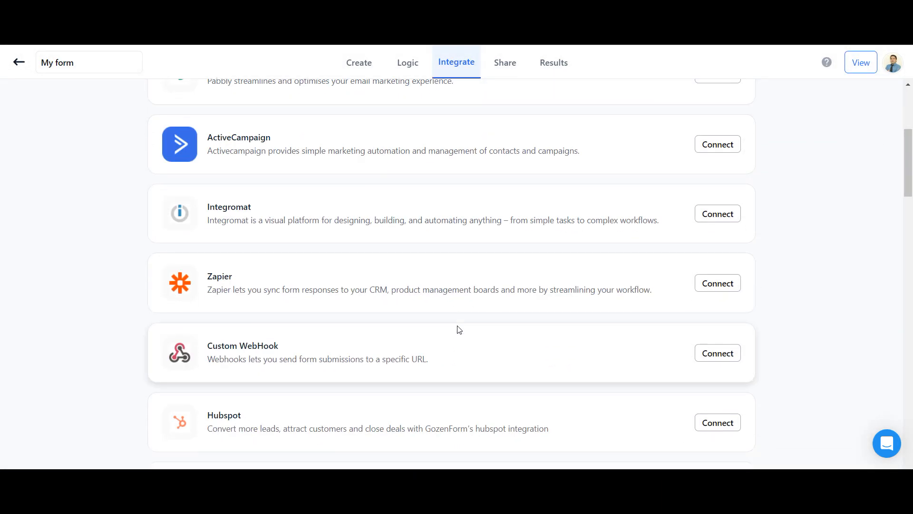
scroll(458, 329, "down", 8)
scroll(458, 328, "down", 4)
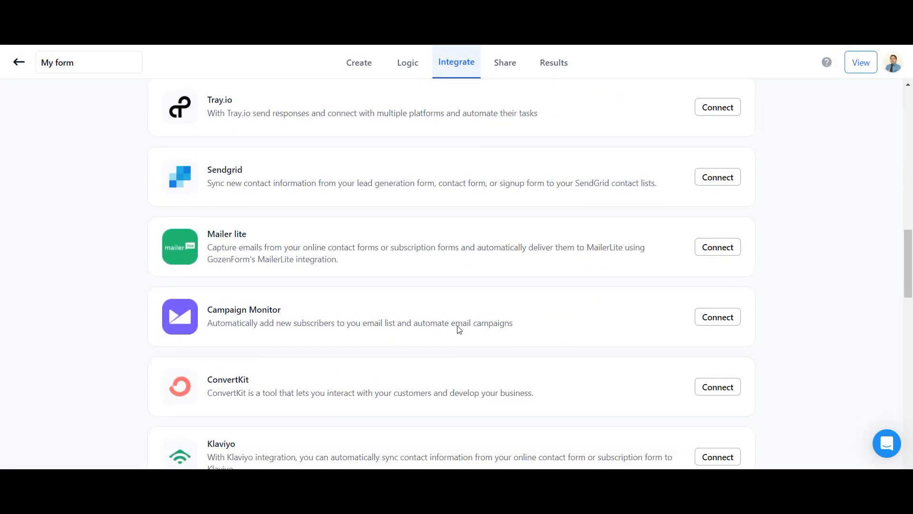
scroll(443, 351, "down", 8)
scroll(444, 351, "down", 10)
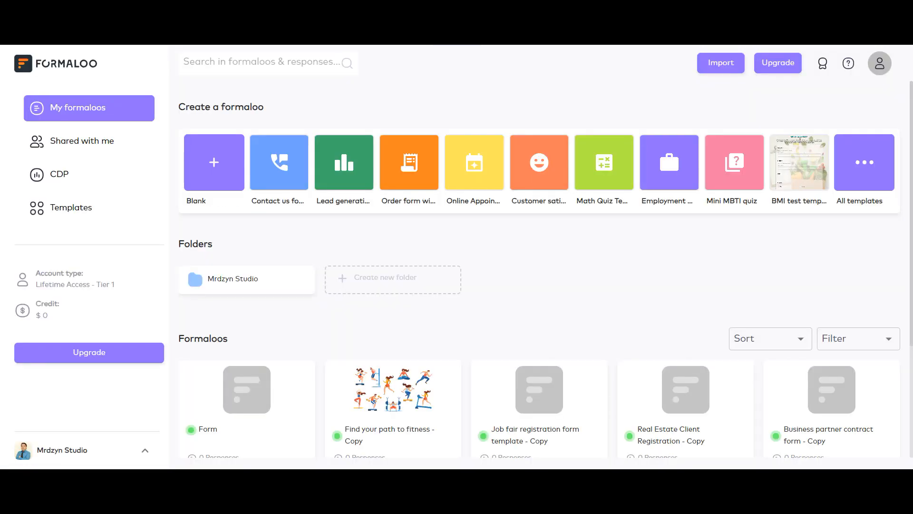
Switch to Formaloo and open the integration and webhook options of the form named "Form"
scroll(523, 390, "down", 3)
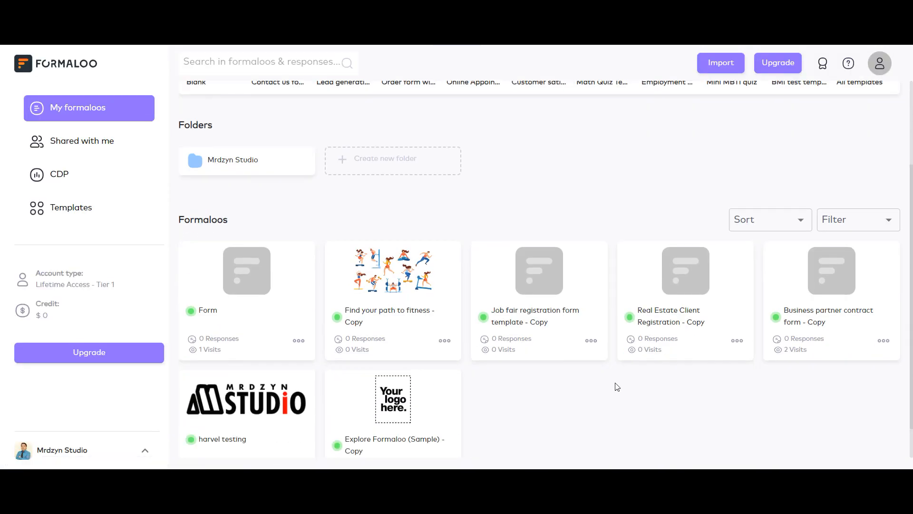
scroll(611, 390, "up", 3)
scroll(608, 394, "down", 3)
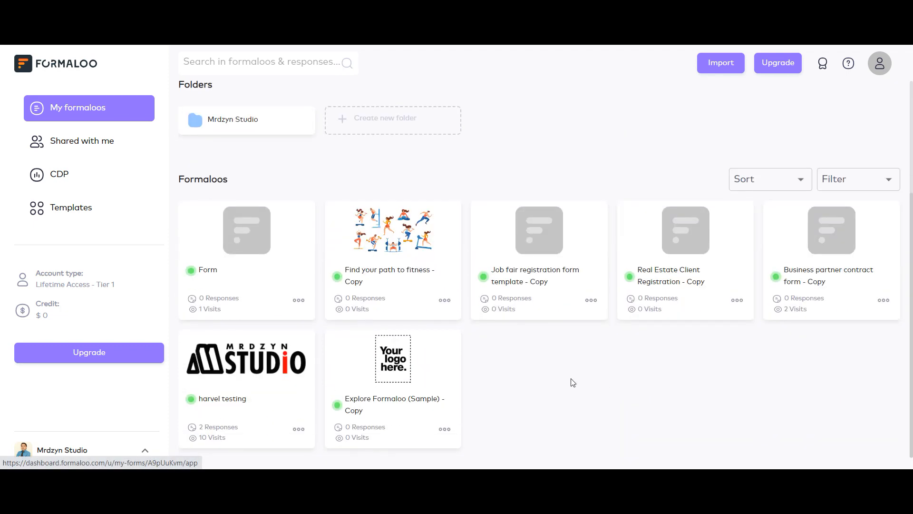
left_click(255, 243)
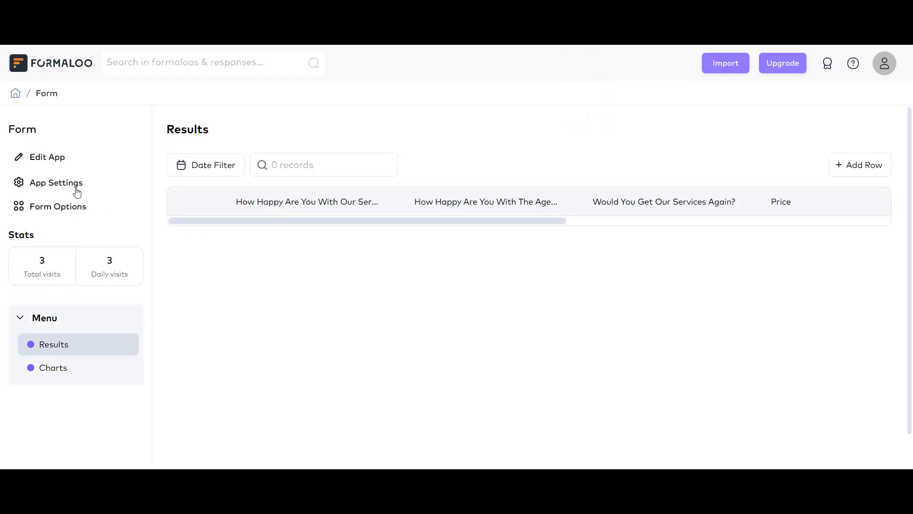
left_click(75, 209)
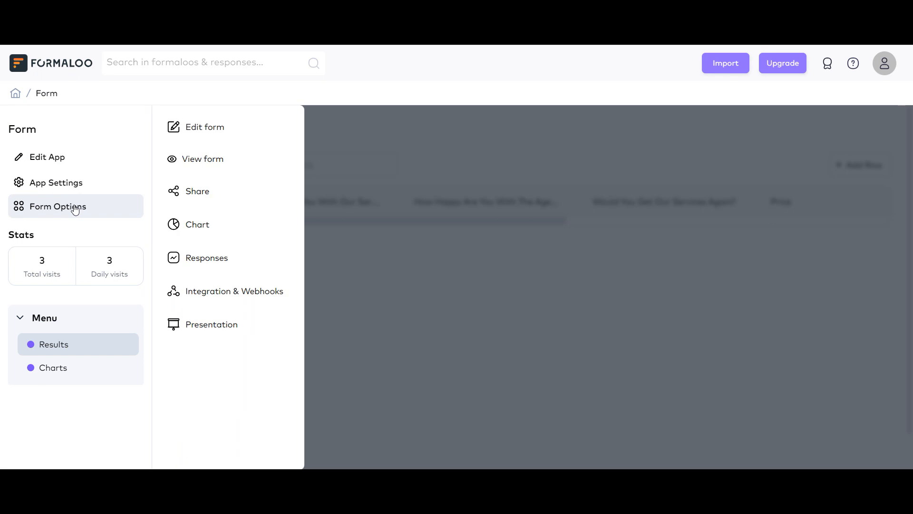
left_click(262, 291)
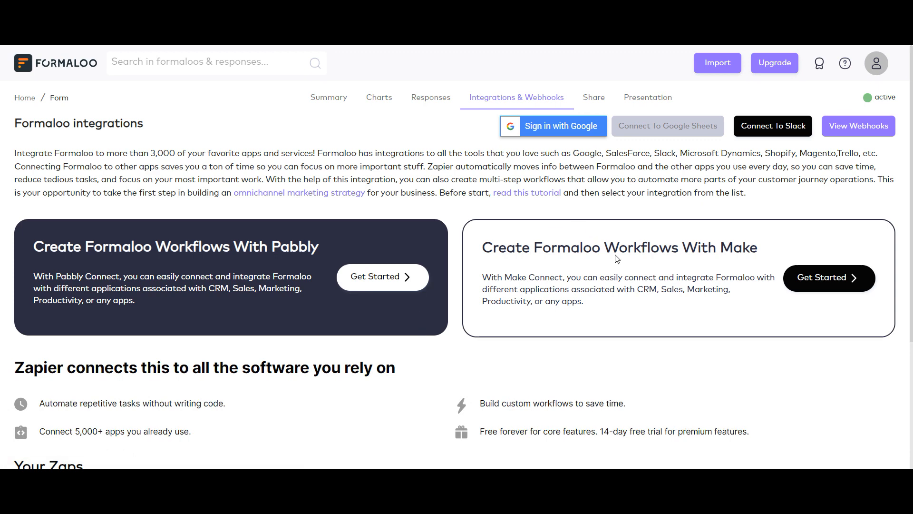
Examine Formaloo's Pabbly, Make and Zapier integration options and the popular Zapier connections
scroll(803, 321, "down", 3)
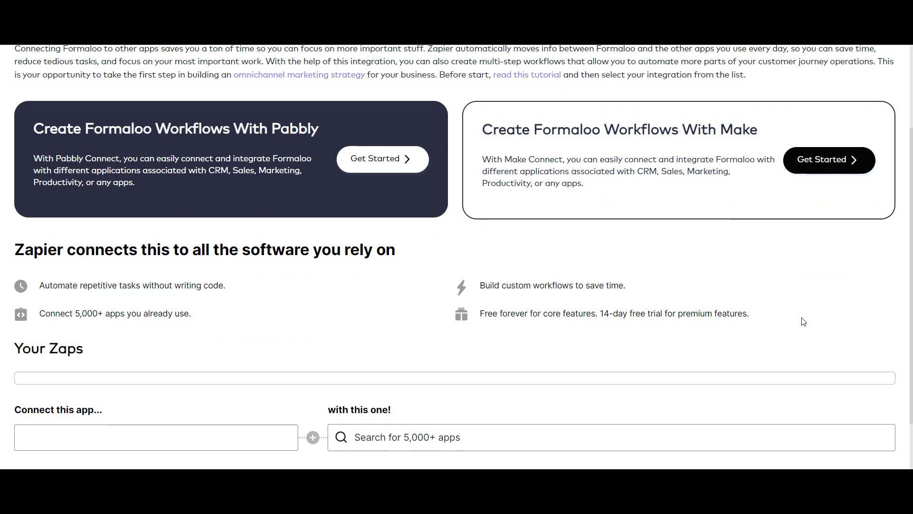
scroll(803, 322, "up", 3)
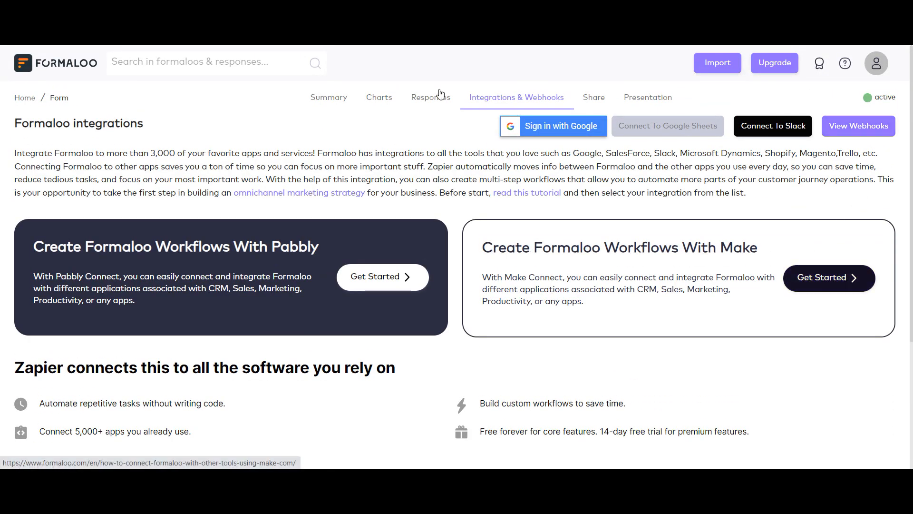
scroll(335, 204, "down", 3)
scroll(335, 203, "up", 3)
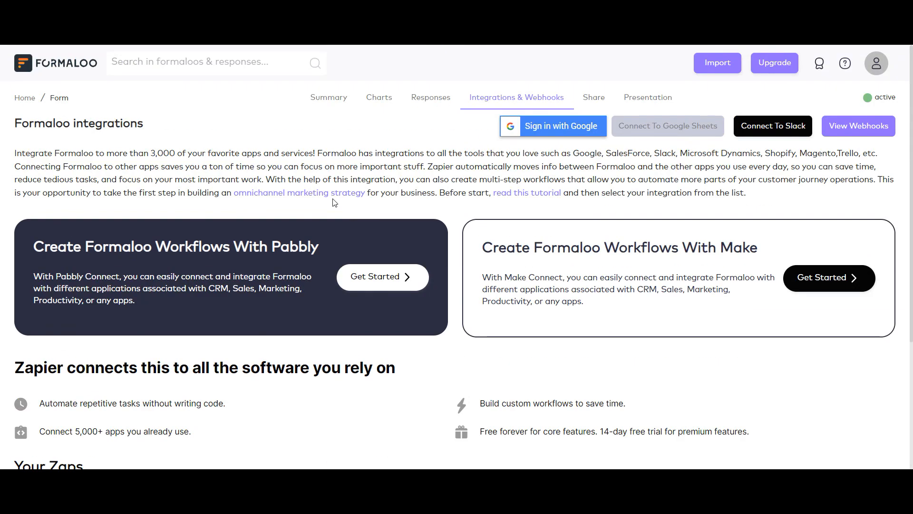
scroll(333, 198, "down", 6)
scroll(522, 274, "down", 3)
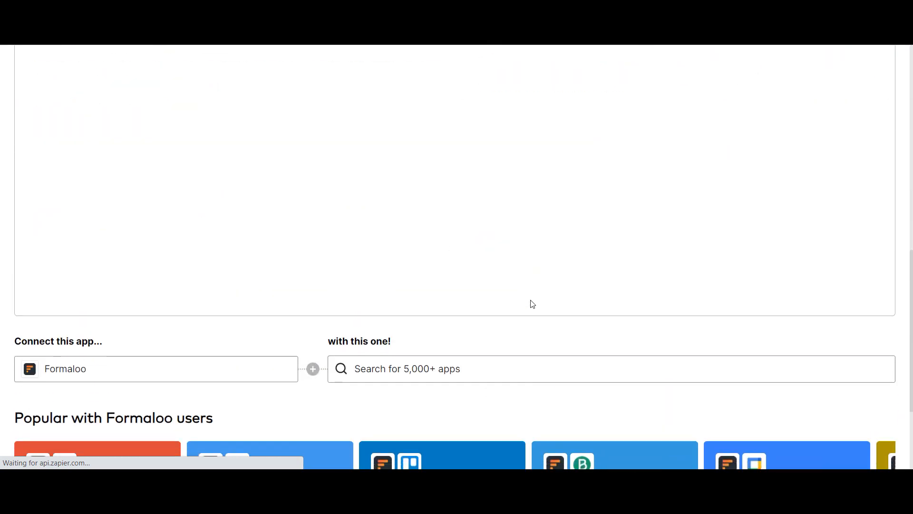
scroll(530, 300, "up", 5)
scroll(532, 301, "up", 4)
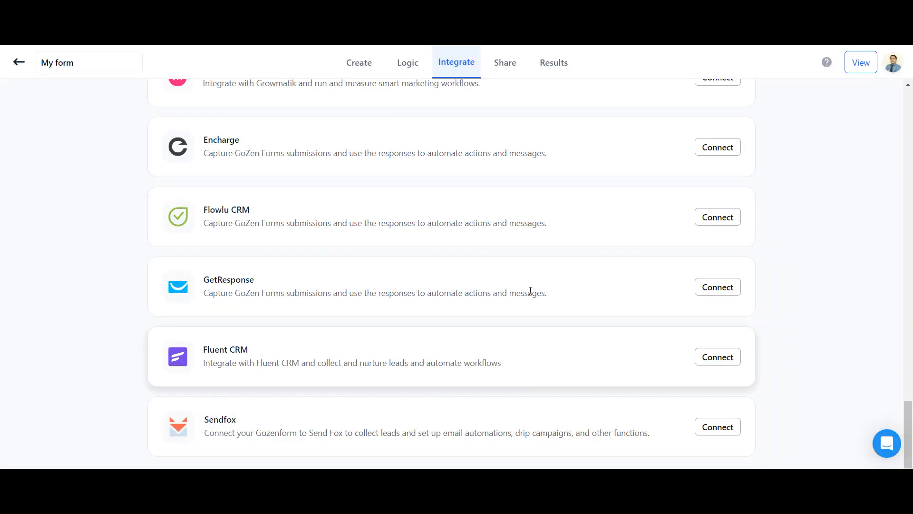
Switch back to GoZen Forms and examine the form's sharing options, including embed modes and domain selection
scroll(611, 283, "up", 5)
left_click(500, 64)
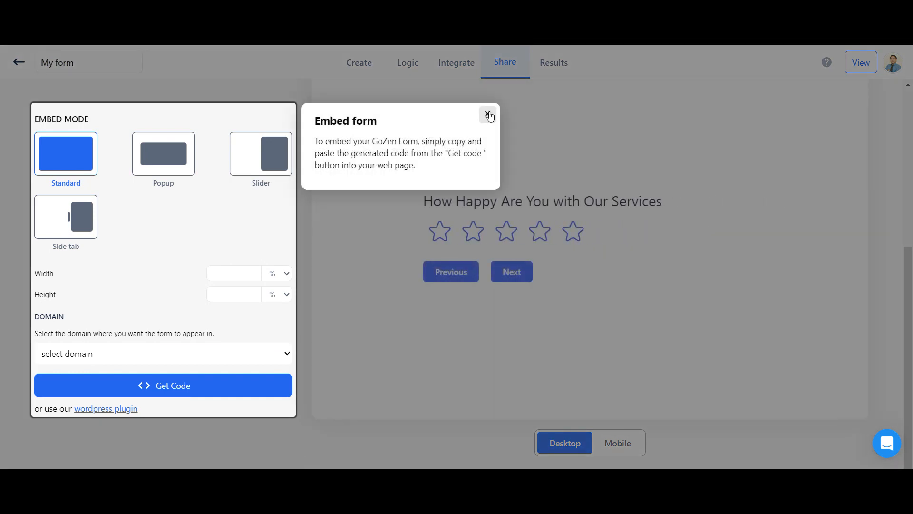
left_click(487, 114)
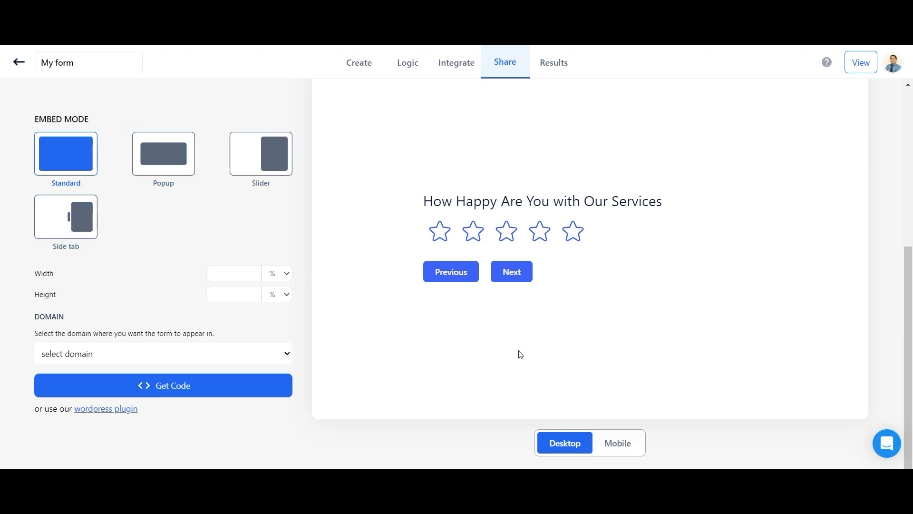
left_click(244, 355)
left_click(385, 306)
Open the form's results and read through the tips on insights, summary and responses
left_click(561, 70)
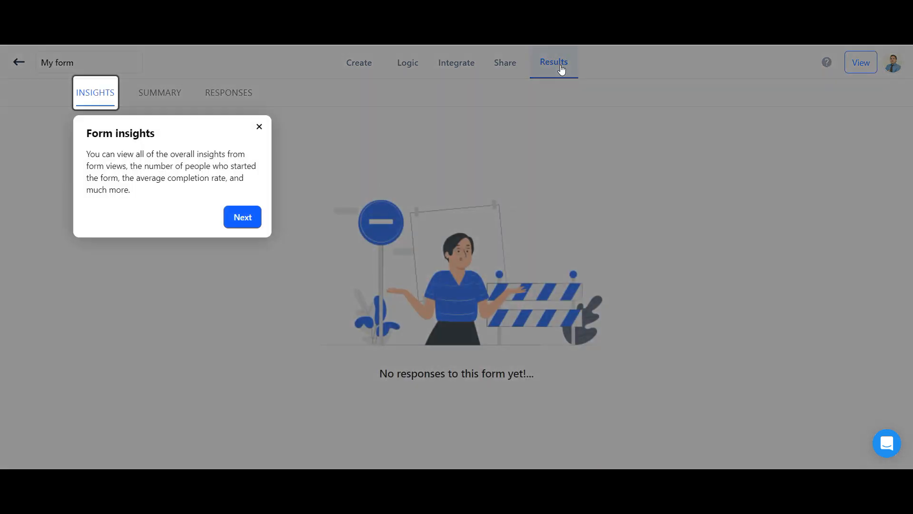
left_click(242, 218)
left_click(299, 206)
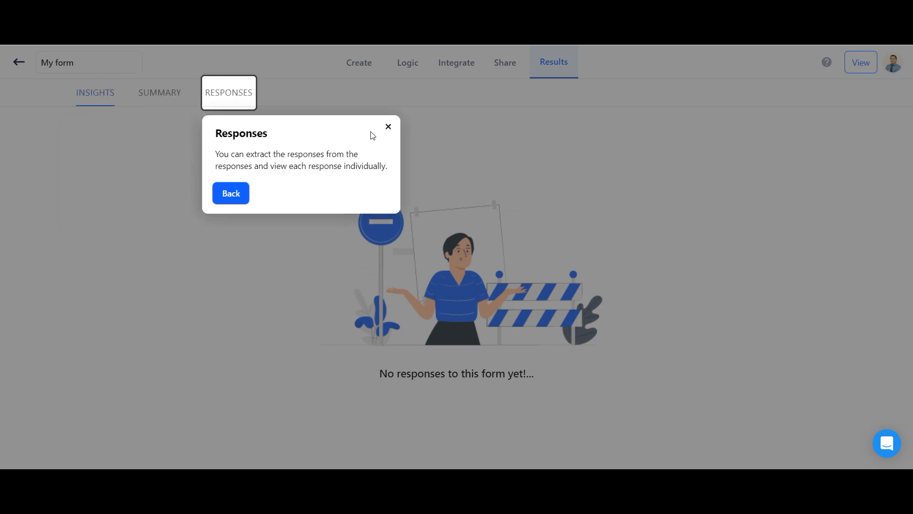
left_click(388, 127)
View the live form and advance through its first questions without answering them
left_click(862, 63)
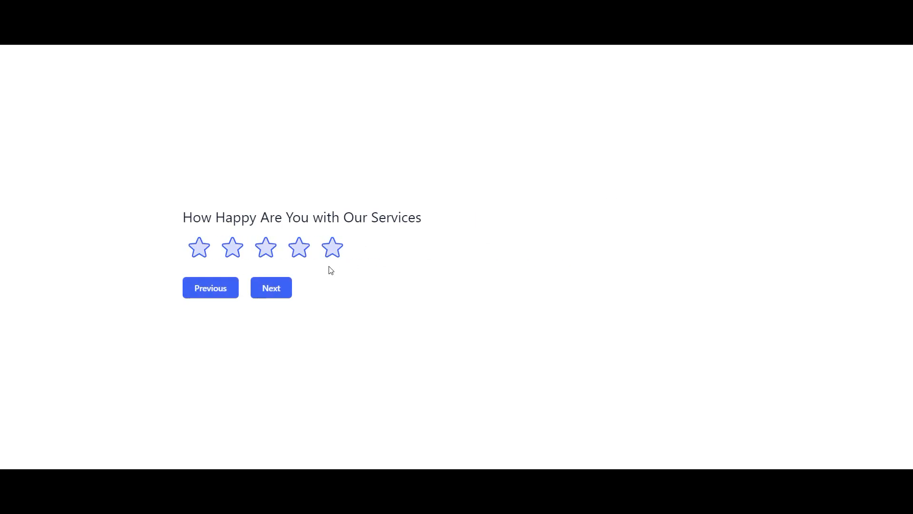
left_click(283, 291)
left_click(278, 308)
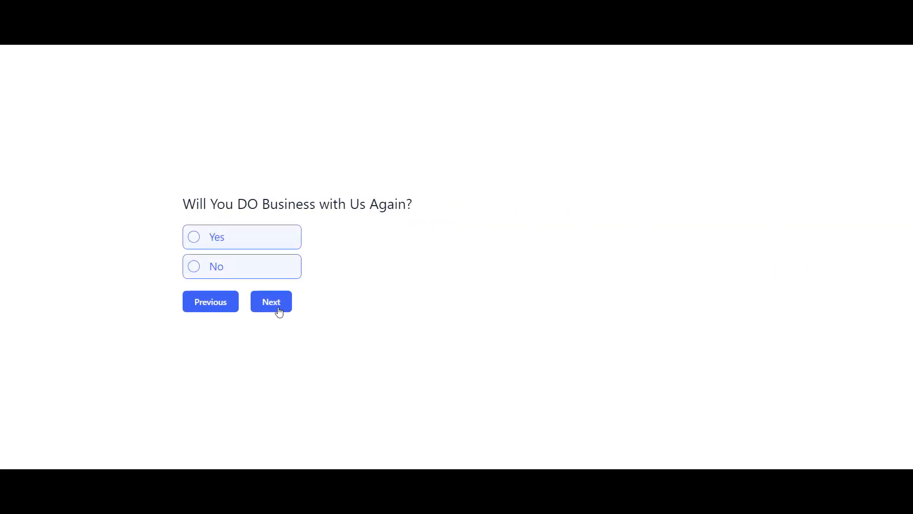
left_click(278, 310)
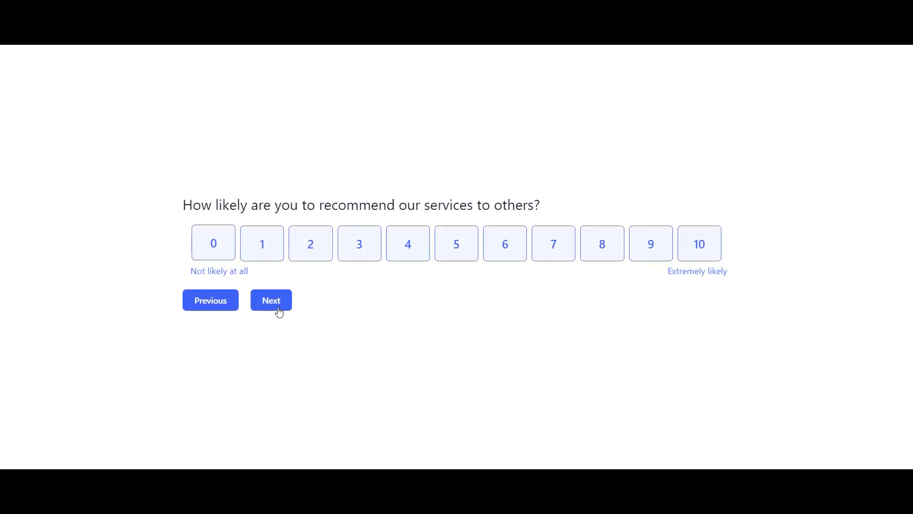
left_click(278, 309)
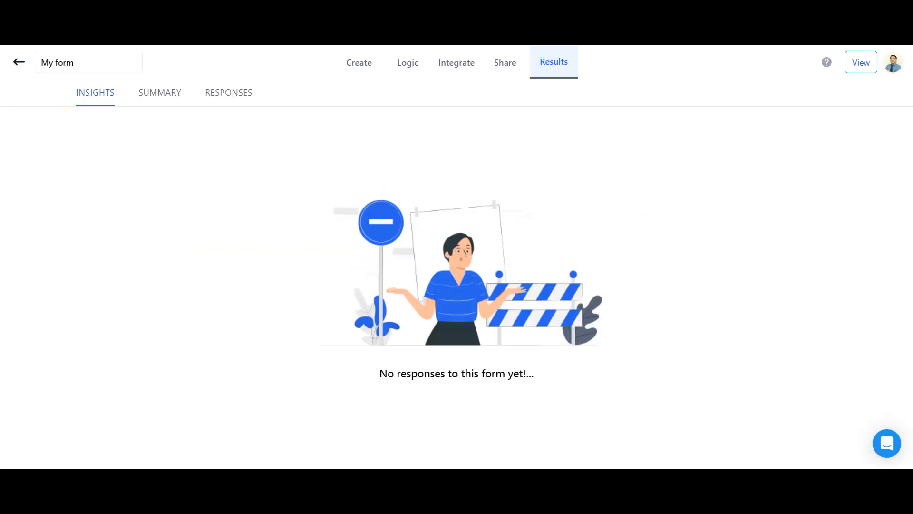
Enable the progress bar in the form's settings, publish the form and copy its URL
left_click(367, 71)
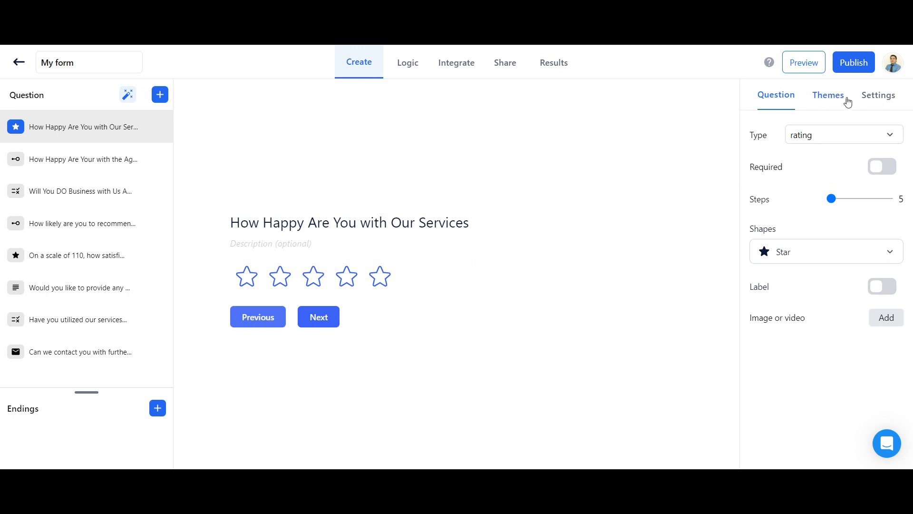
left_click(864, 99)
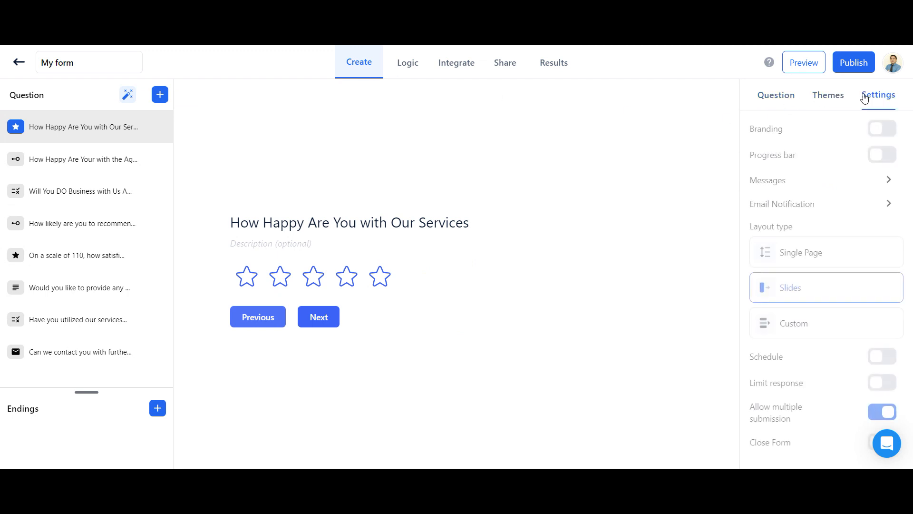
left_click(888, 155)
scroll(828, 366, "down", 1)
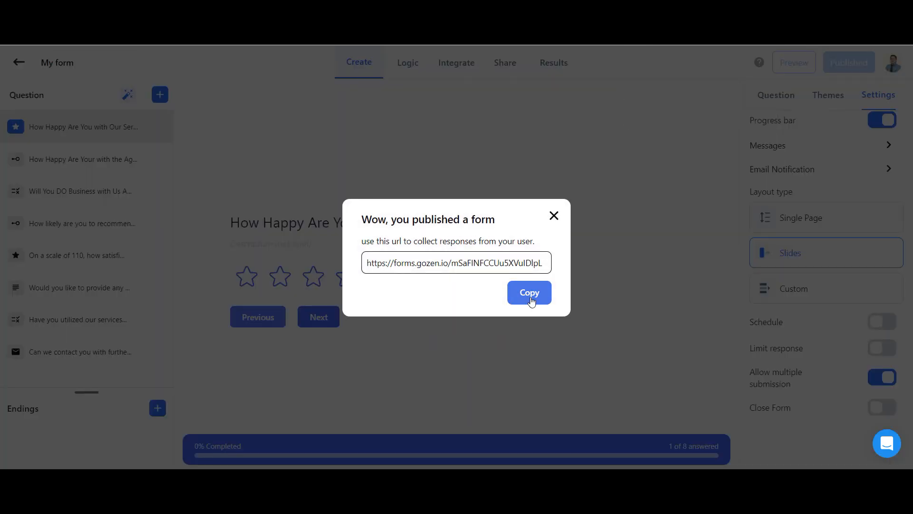
left_click(530, 297)
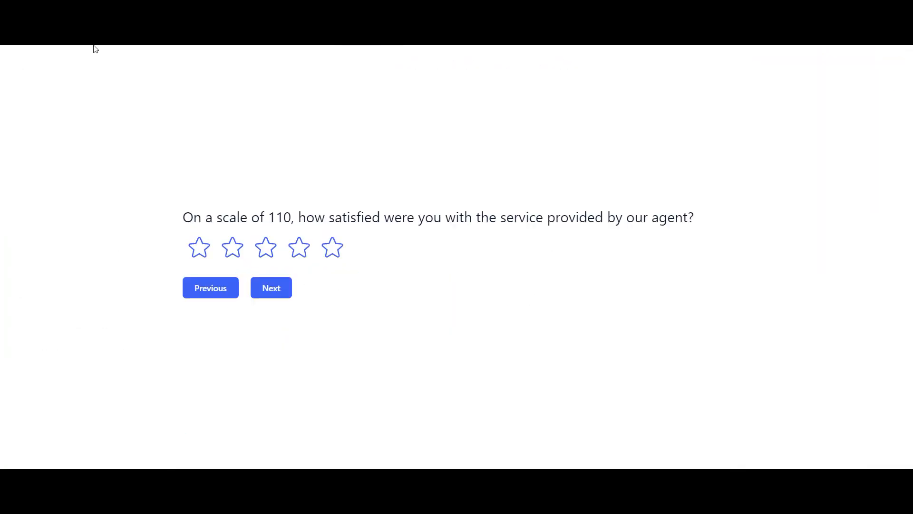
Reload the live form and advance through its questions without answering to check the progress bar, and return to the form builder
key("F5")
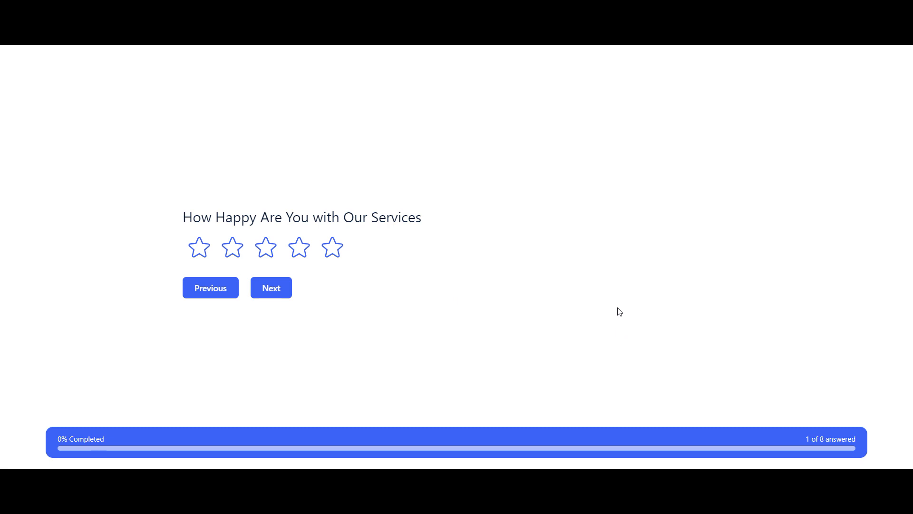
left_click(280, 291)
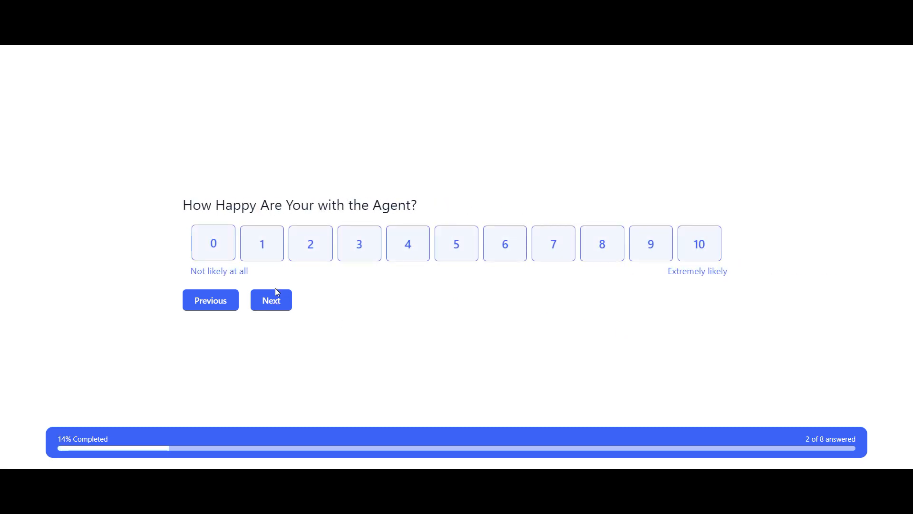
left_click(282, 301)
left_click(282, 301)
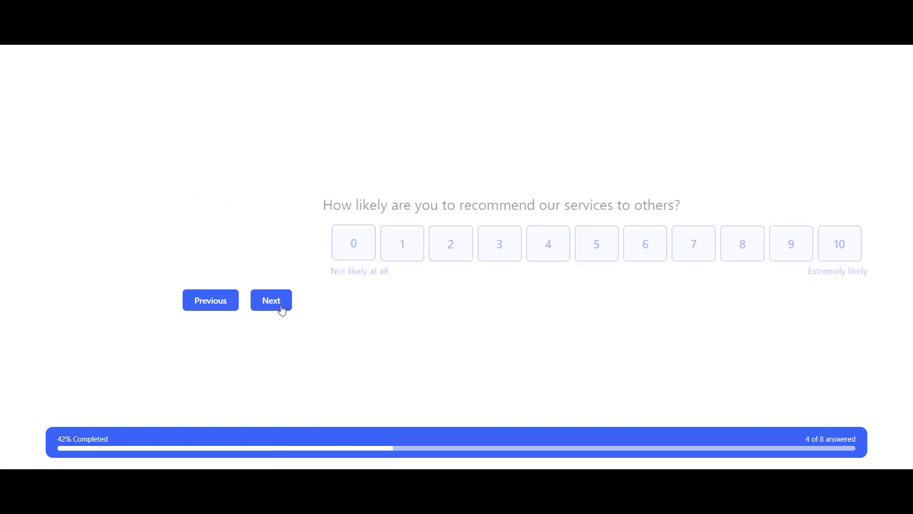
left_click(280, 305)
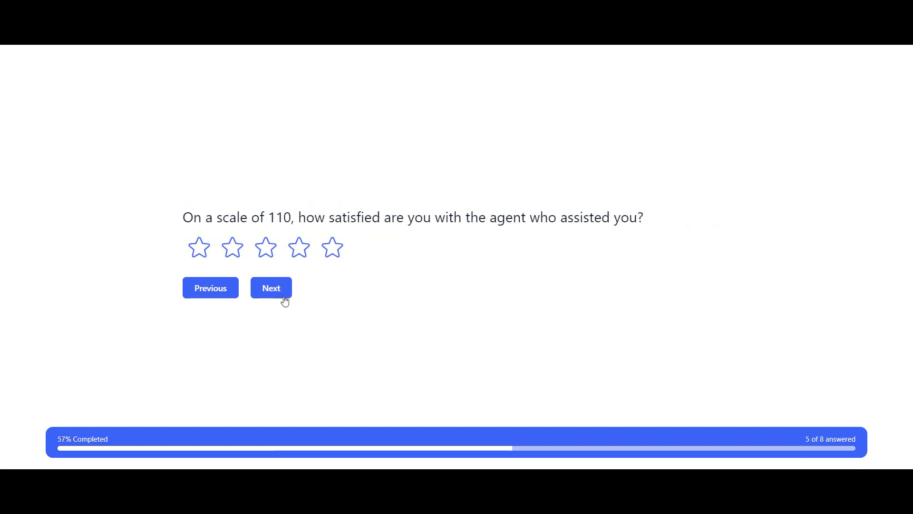
left_click(283, 291)
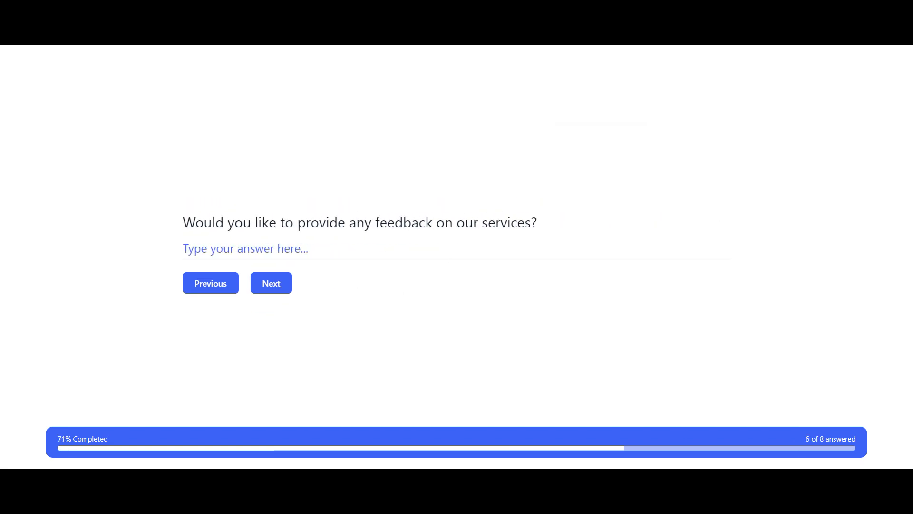
left_click(523, 13)
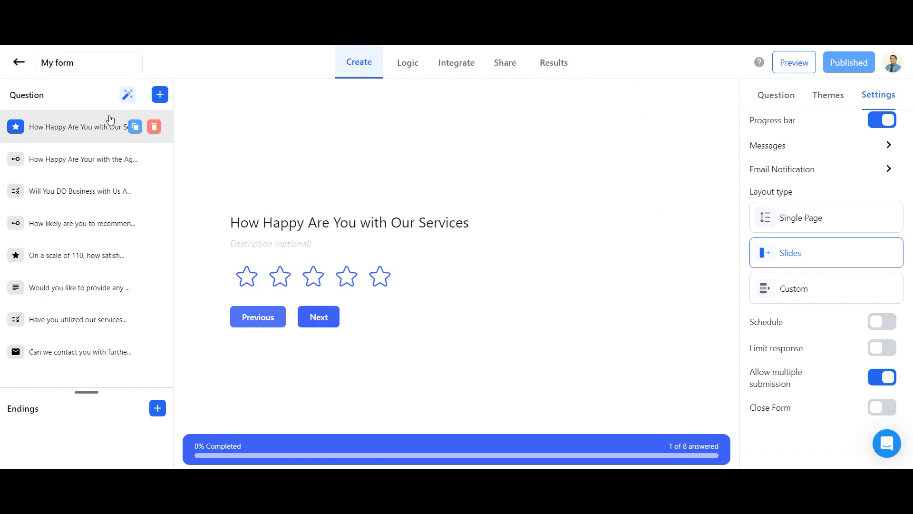
Leave the form for the workspace, view the account settings and return to the workspace
left_click(19, 63)
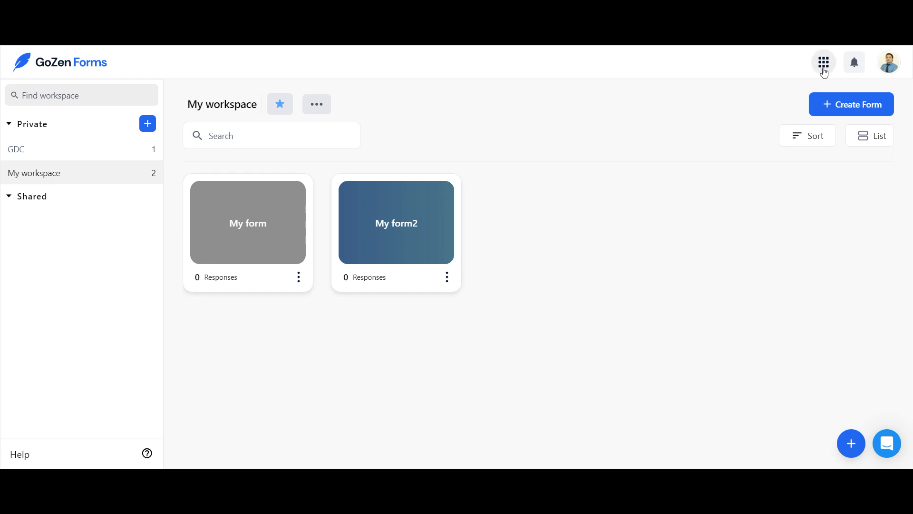
left_click(889, 67)
left_click(849, 123)
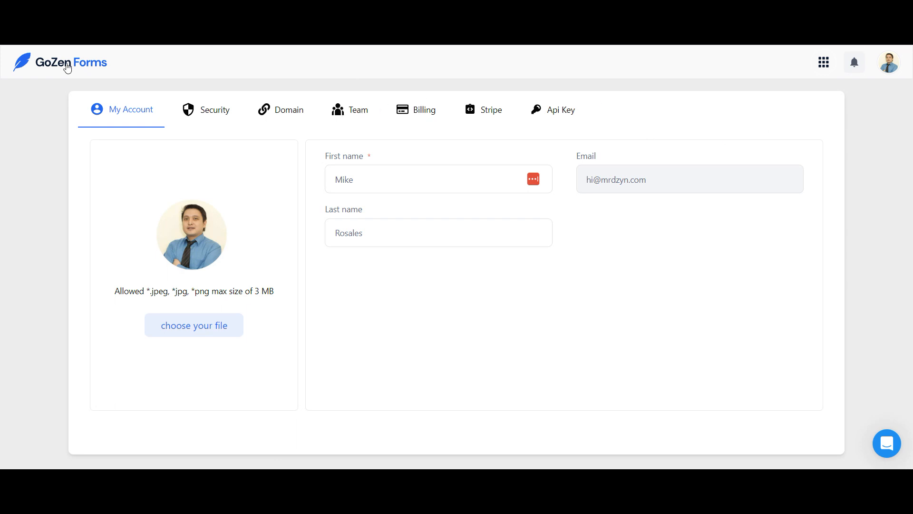
left_click(49, 67)
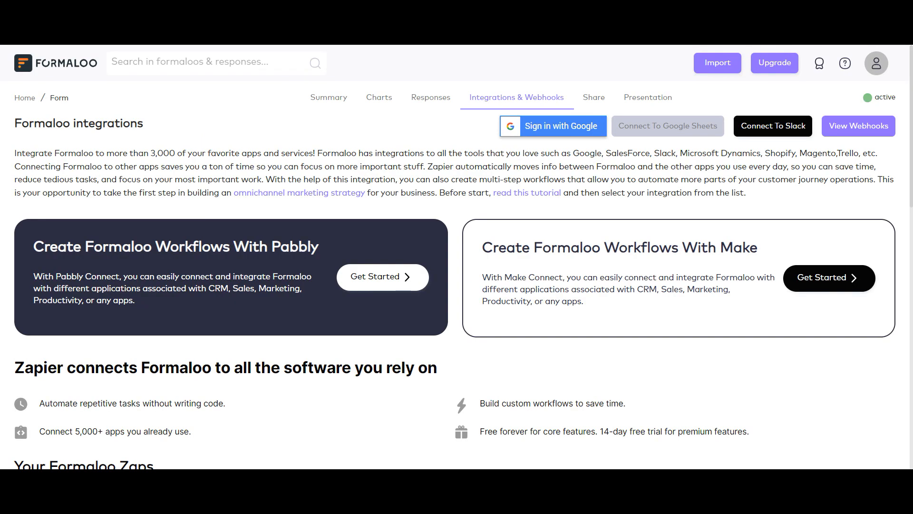
Switch to Formaloo and look over the dashboard with its templates, folders and forms
left_click(79, 68)
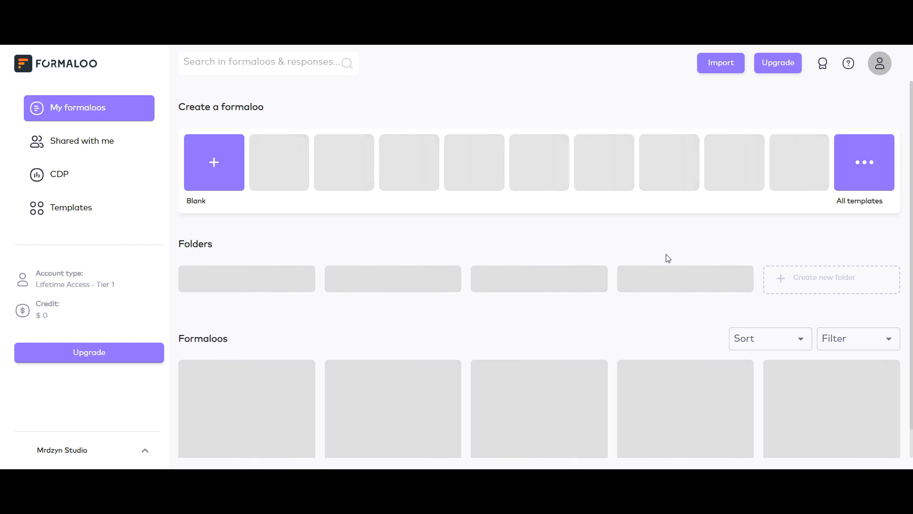
scroll(667, 257, "down", 1)
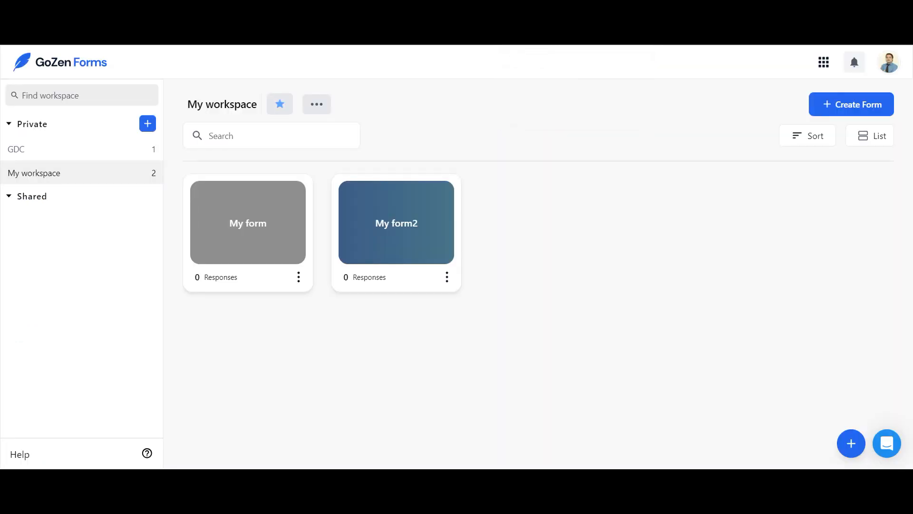
Switch back to GoZen Forms, examine the account's embed domain settings and return to the workspace
left_click(894, 69)
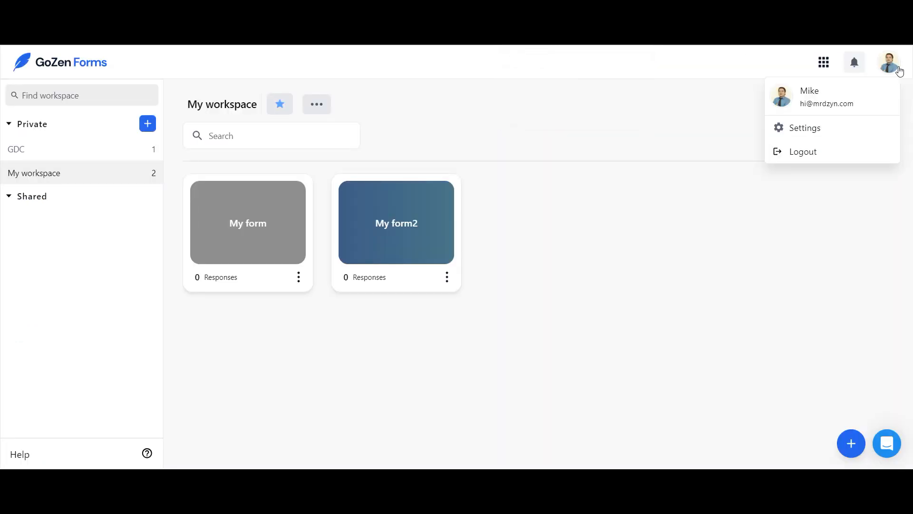
left_click(813, 135)
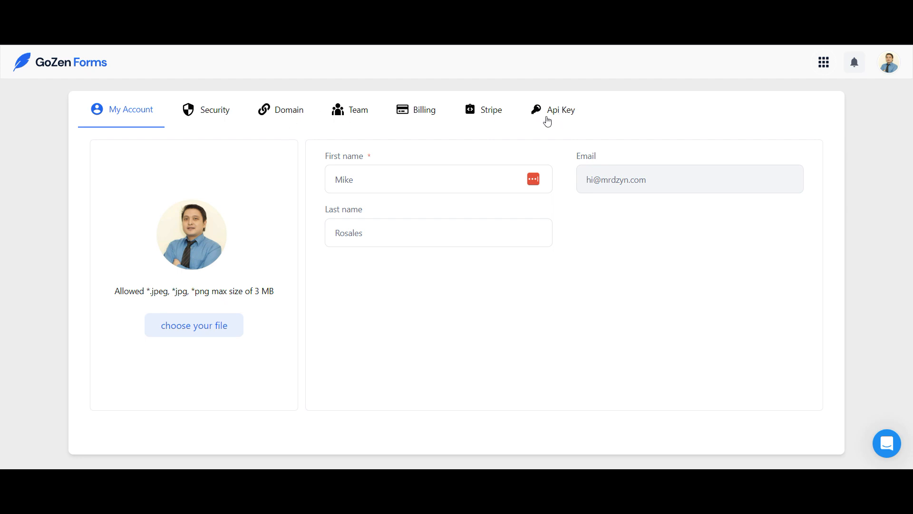
left_click(292, 116)
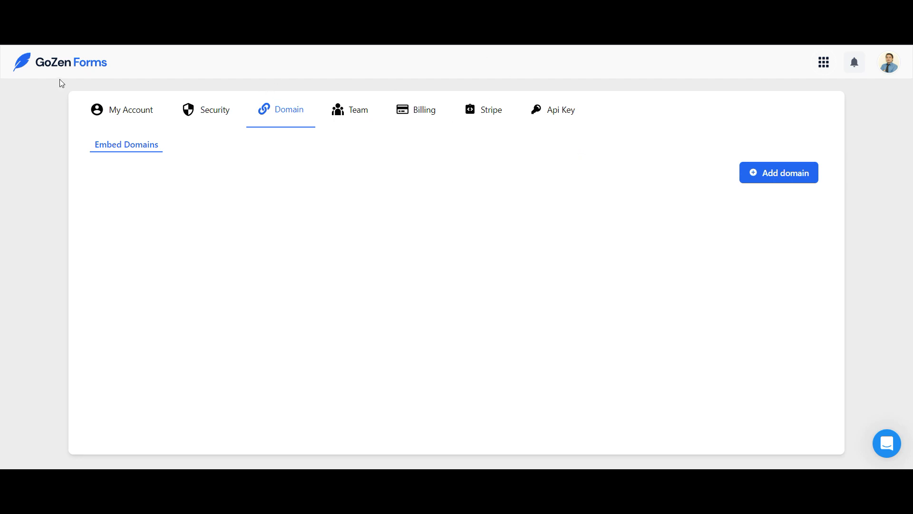
left_click(95, 65)
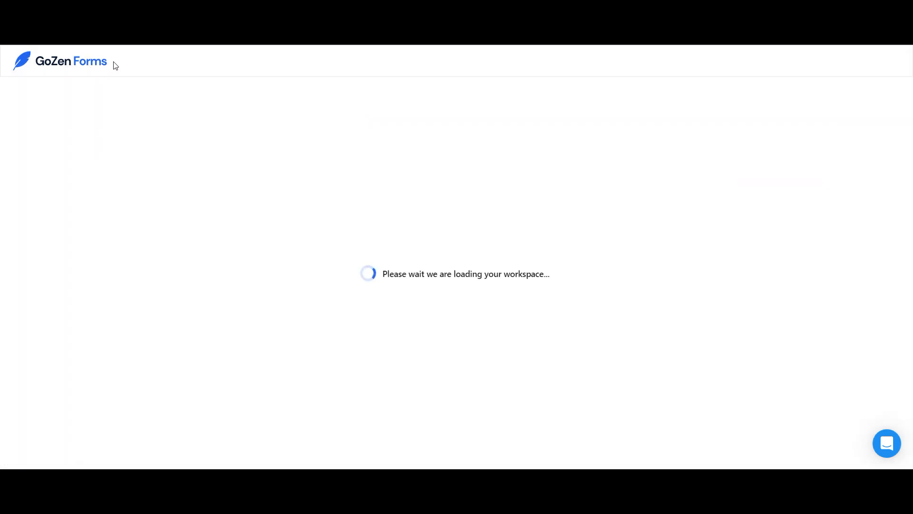